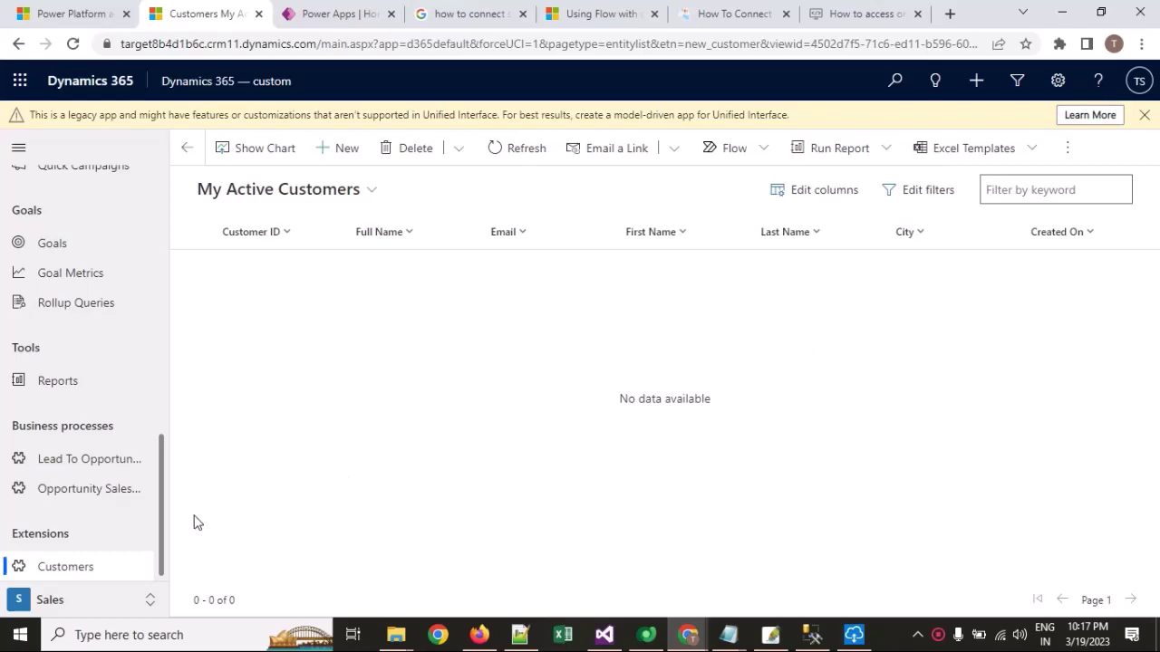
# Open and refresh the Customers list, then start a new blank customer record.
pyautogui.click(45, 573)
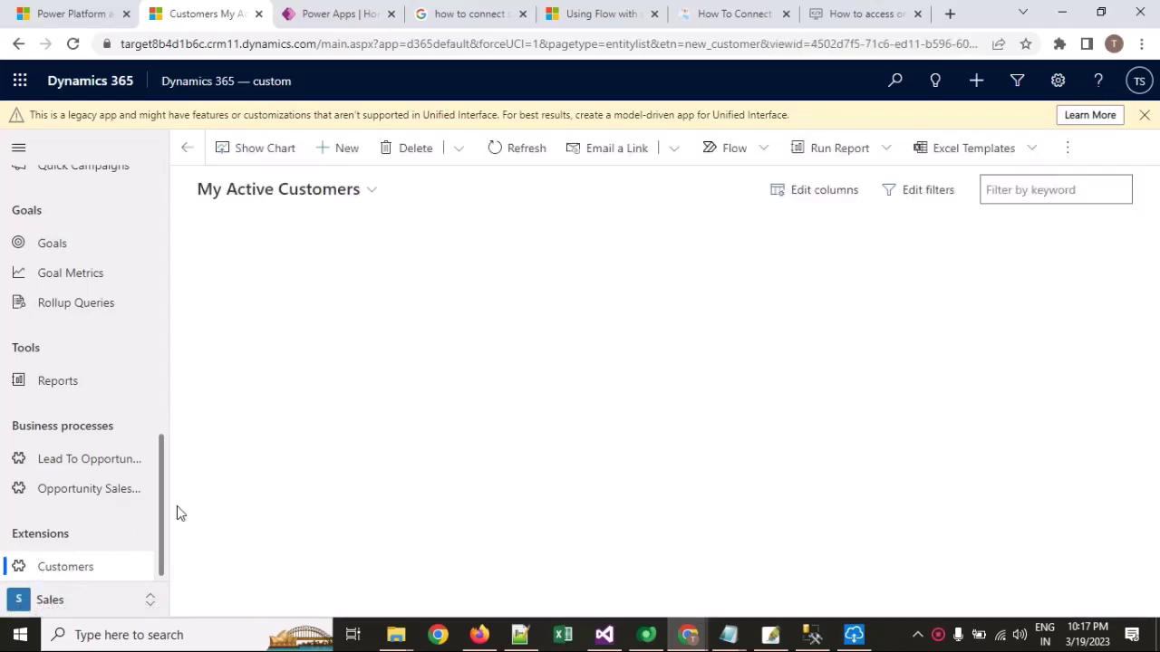
pyautogui.click(90, 573)
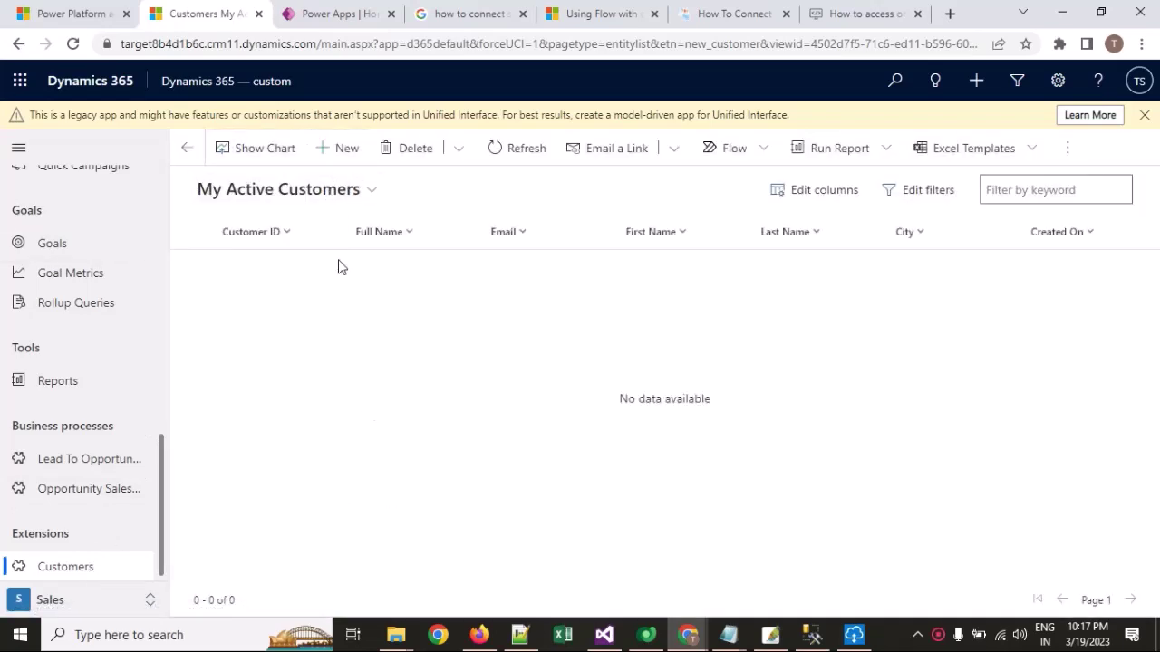
pyautogui.click(341, 147)
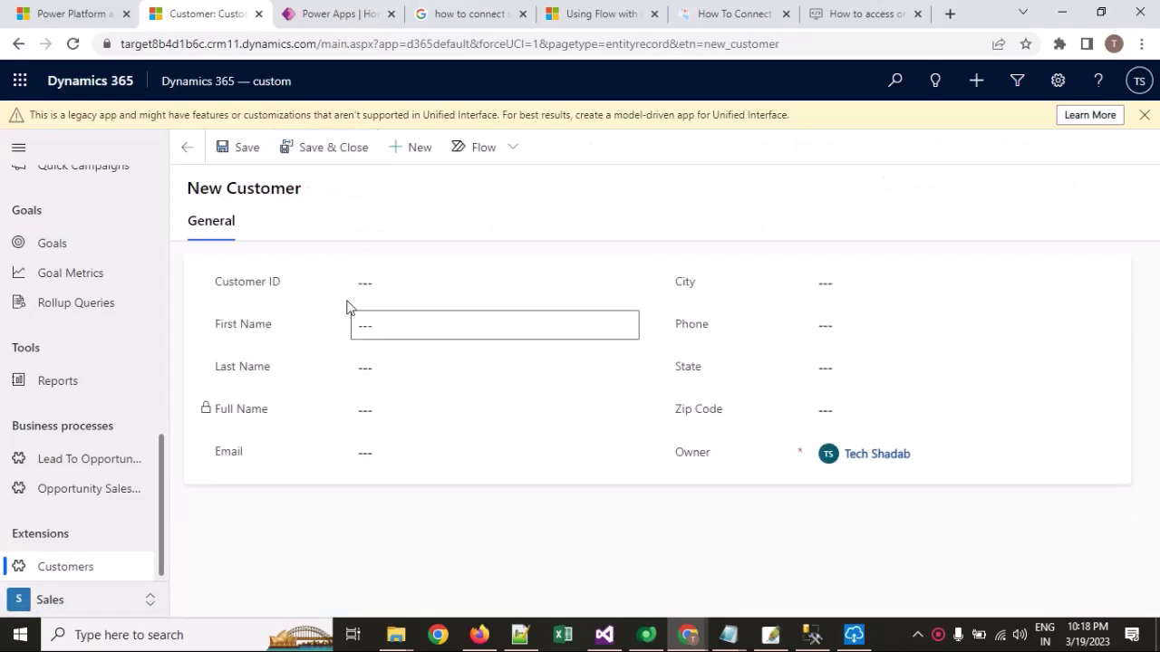
# Look over the empty Customer ID, Full Name, City, Phone, State and Zip Code fields, then switch to SQL Server.
pyautogui.click(305, 287)
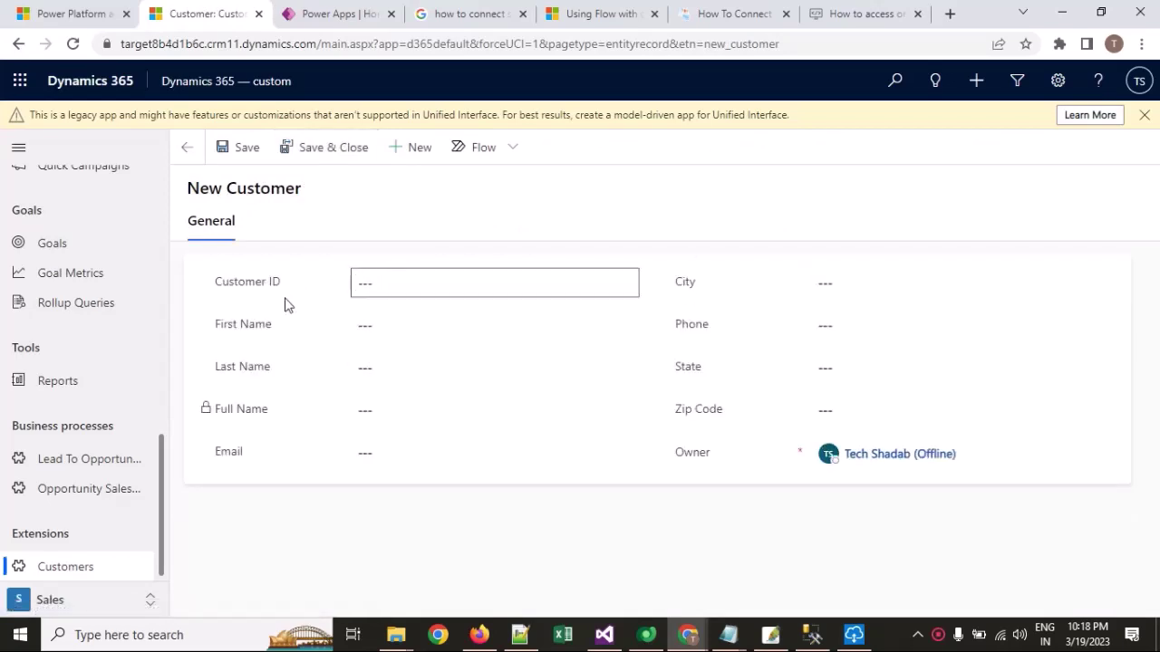
pyautogui.moveTo(246, 414); pyautogui.dragTo(405, 414)
pyautogui.click(391, 410)
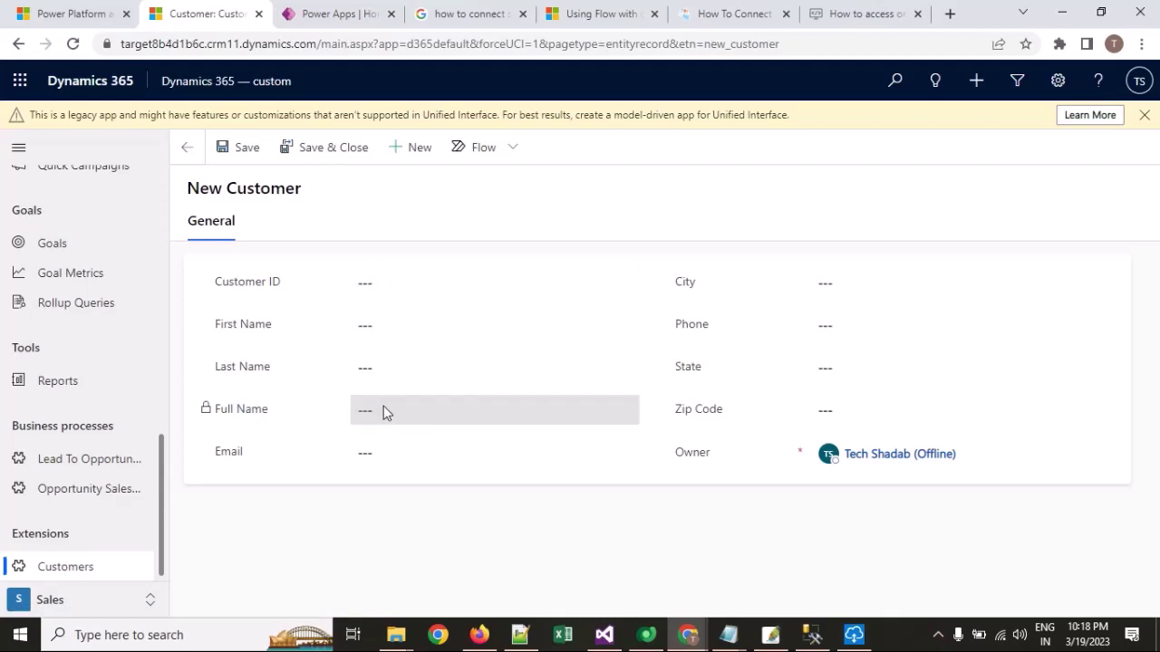
pyautogui.click(818, 288)
pyautogui.click(870, 323)
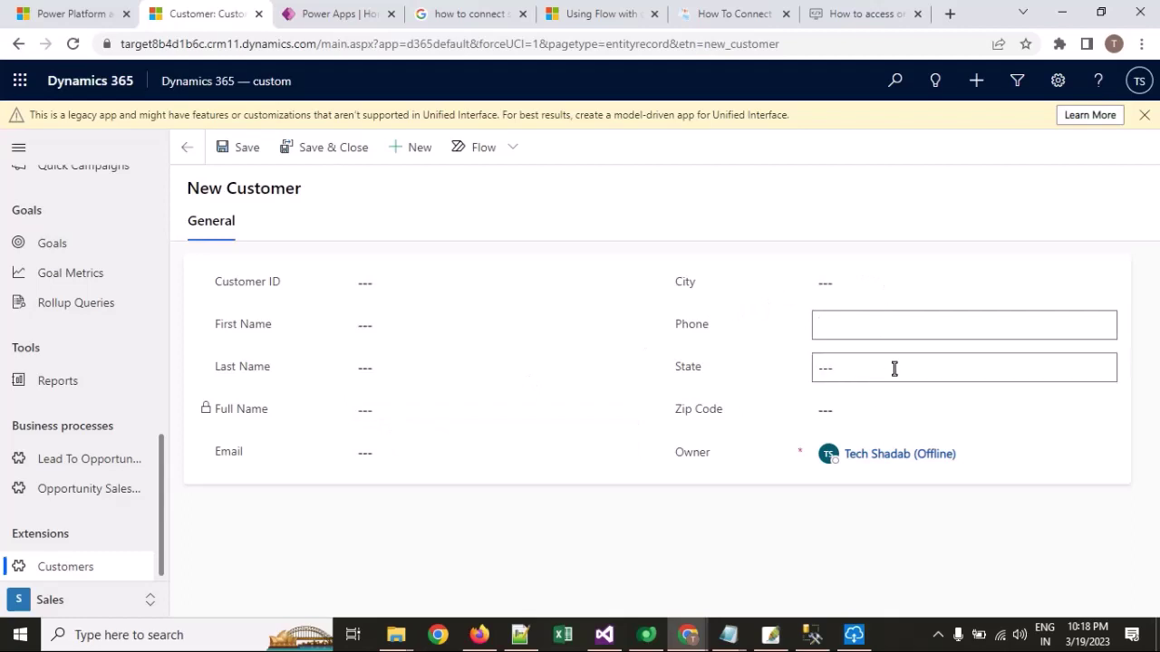
pyautogui.click(894, 368)
pyautogui.click(858, 408)
pyautogui.click(839, 496)
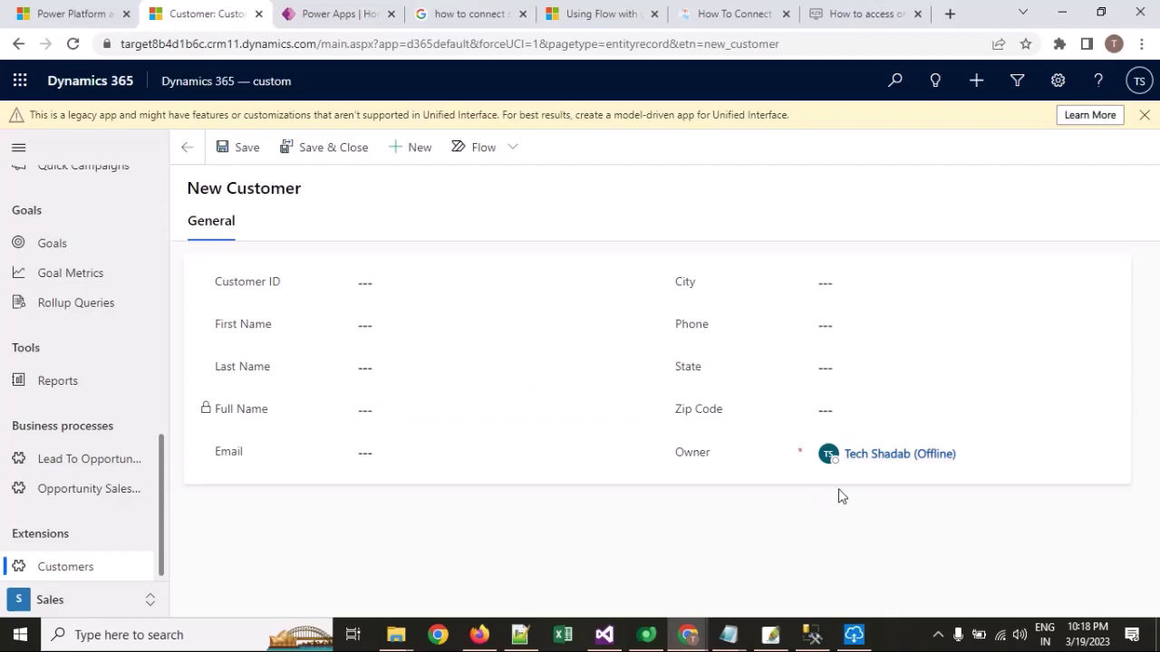
pyautogui.click(818, 643)
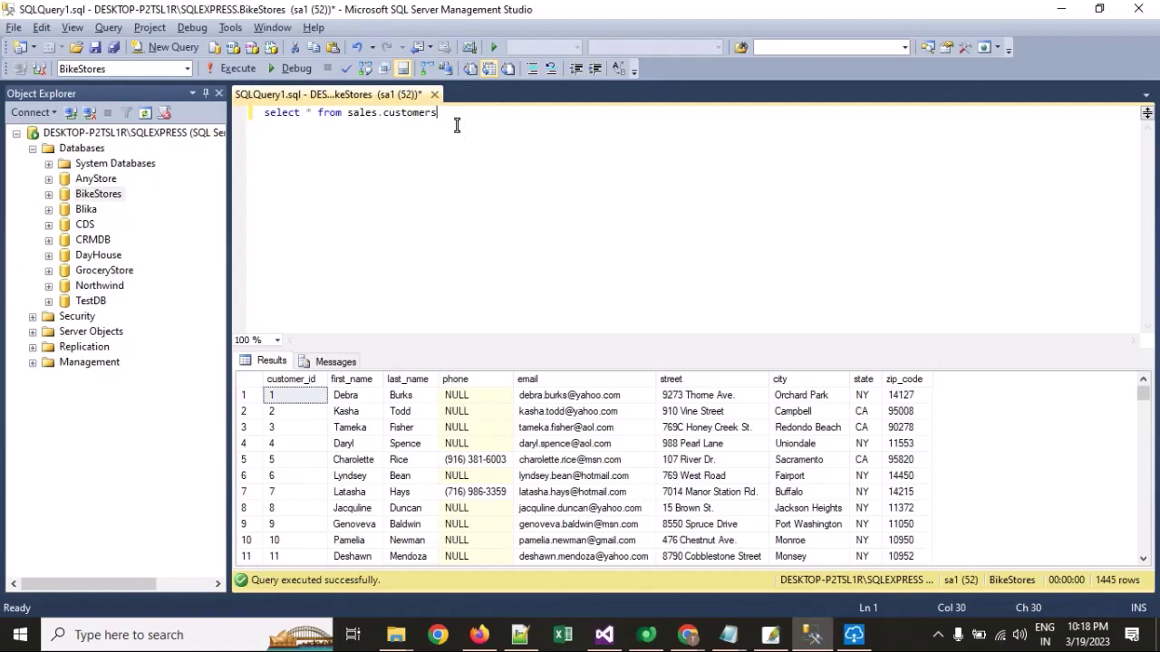
# Expand BikeStores Tables, rerun the sales.customers query and enlarge the results to pick row 2's customer_id.
pyautogui.doubleClick(79, 200)
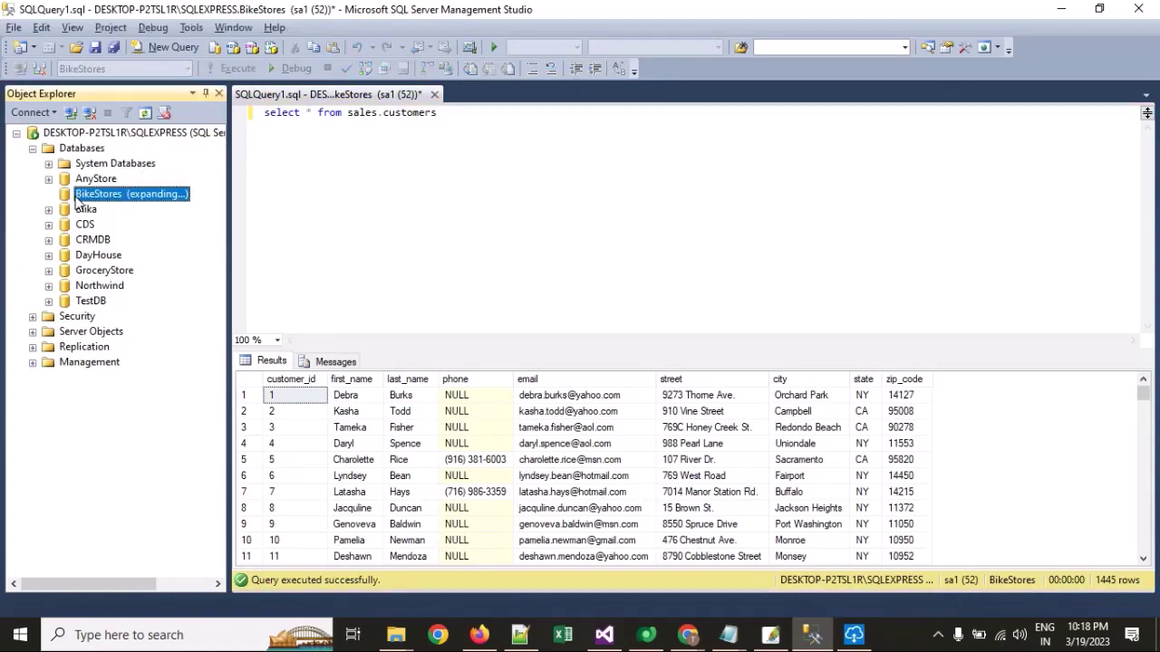
pyautogui.doubleClick(98, 226)
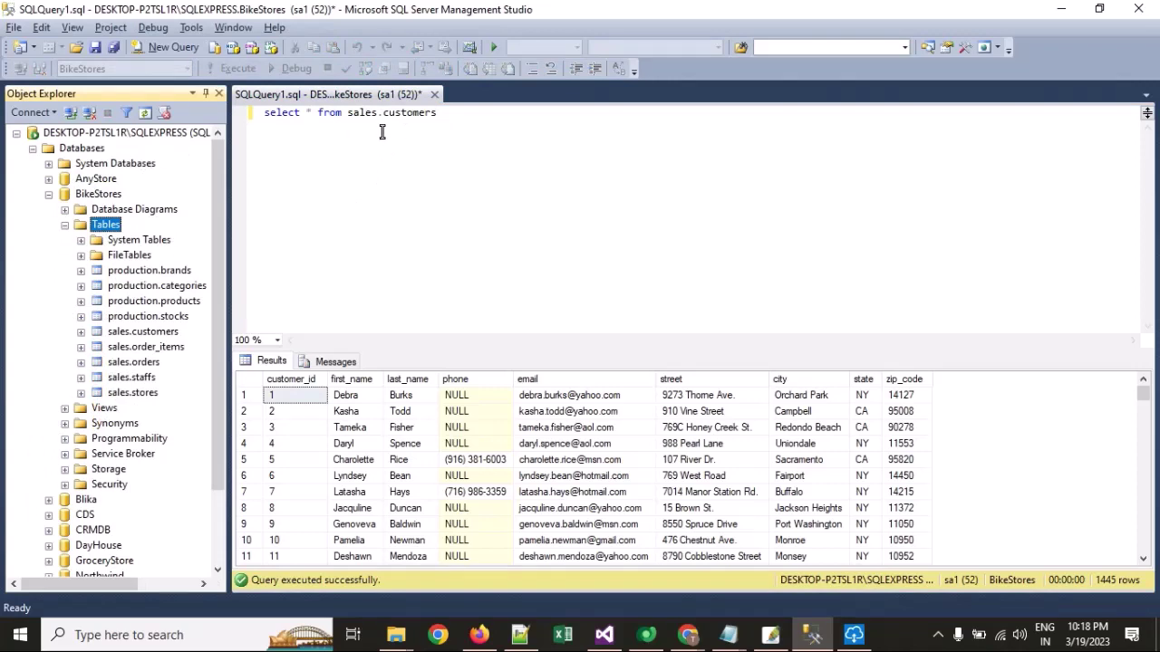
pyautogui.click(535, 122)
pyautogui.click(238, 69)
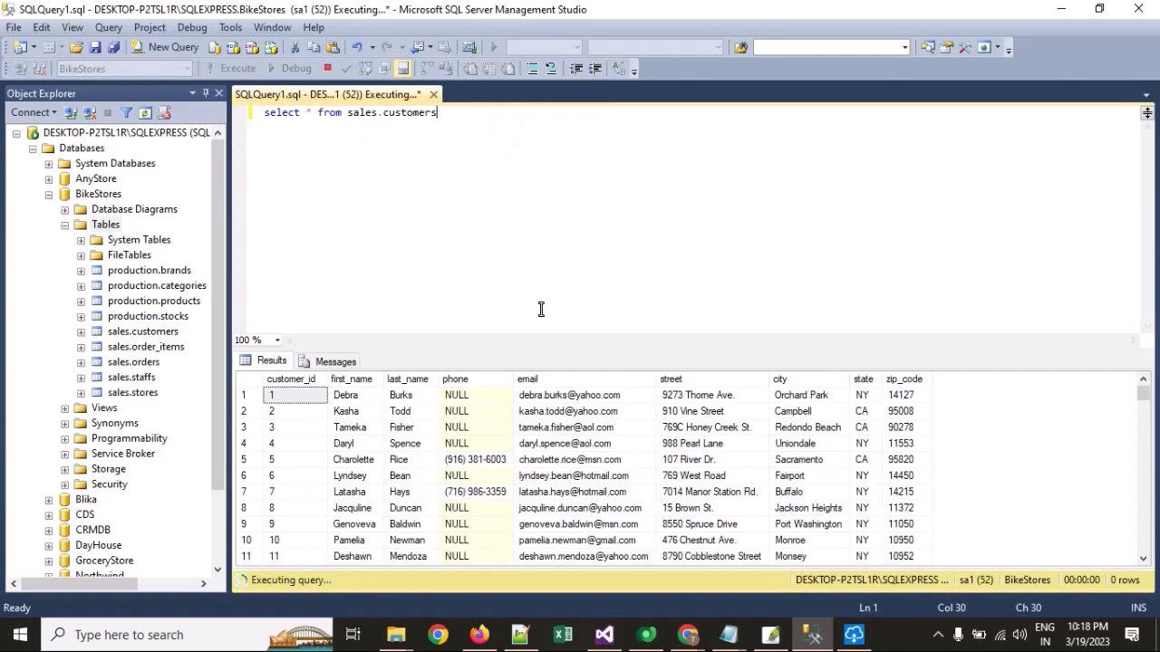
pyautogui.moveTo(556, 354); pyautogui.dragTo(543, 252)
pyautogui.click(299, 313)
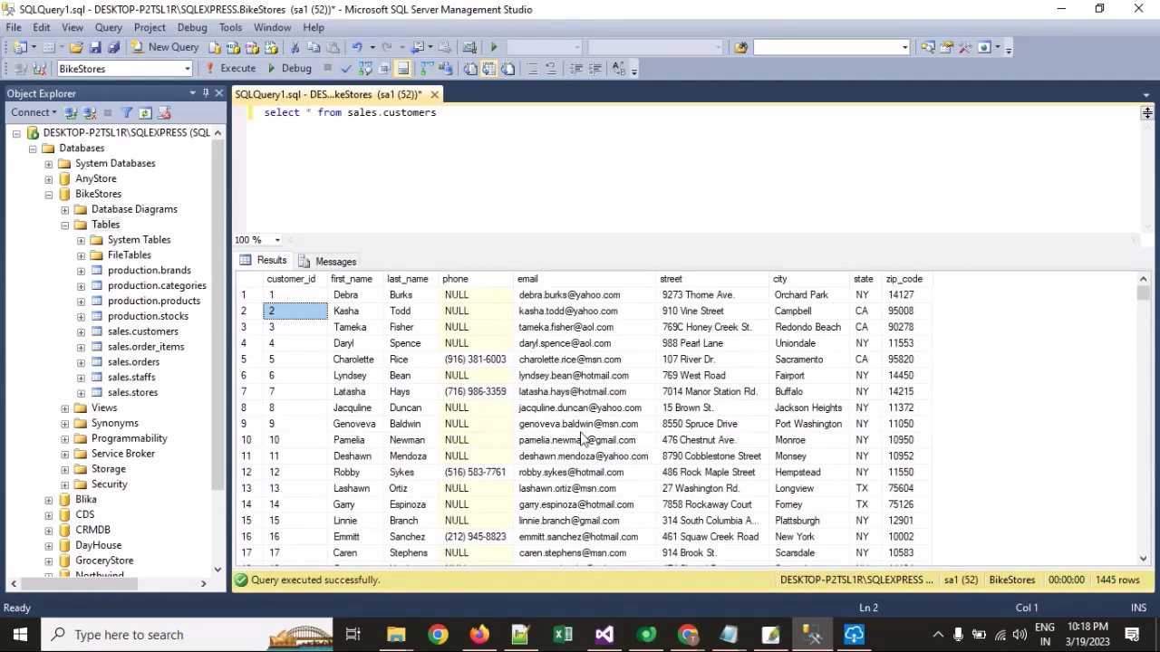
pyautogui.click(816, 627)
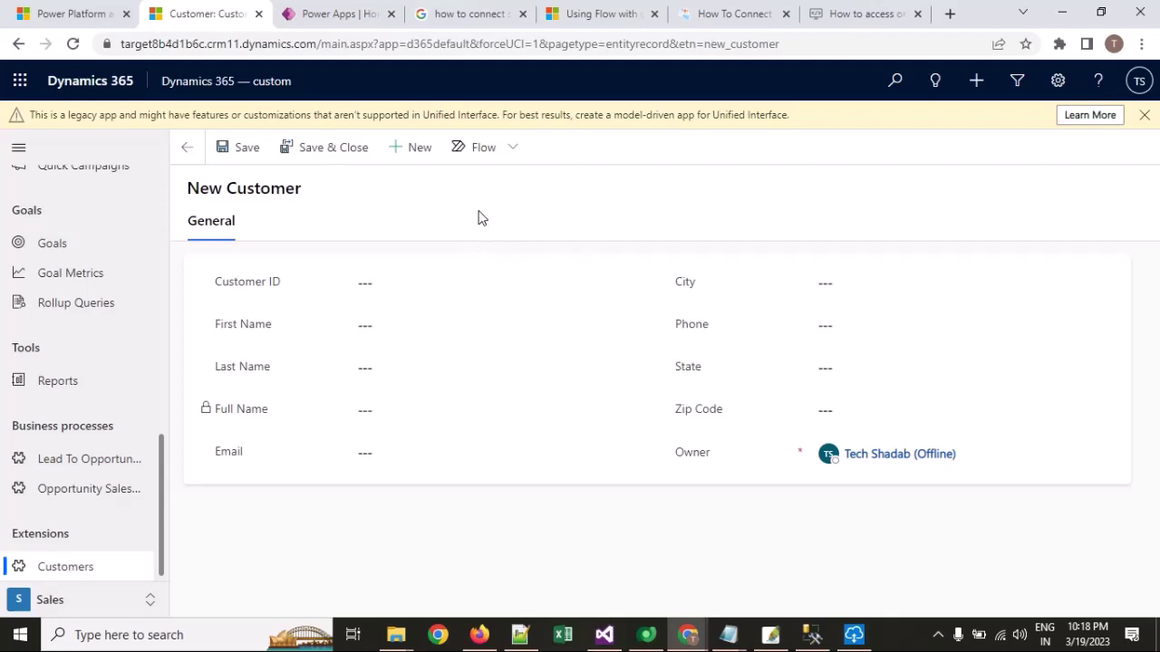
# Enter 2 as the new customer's Customer ID, then bring the SQL Server results back.
pyautogui.click(429, 290)
pyautogui.write('23')
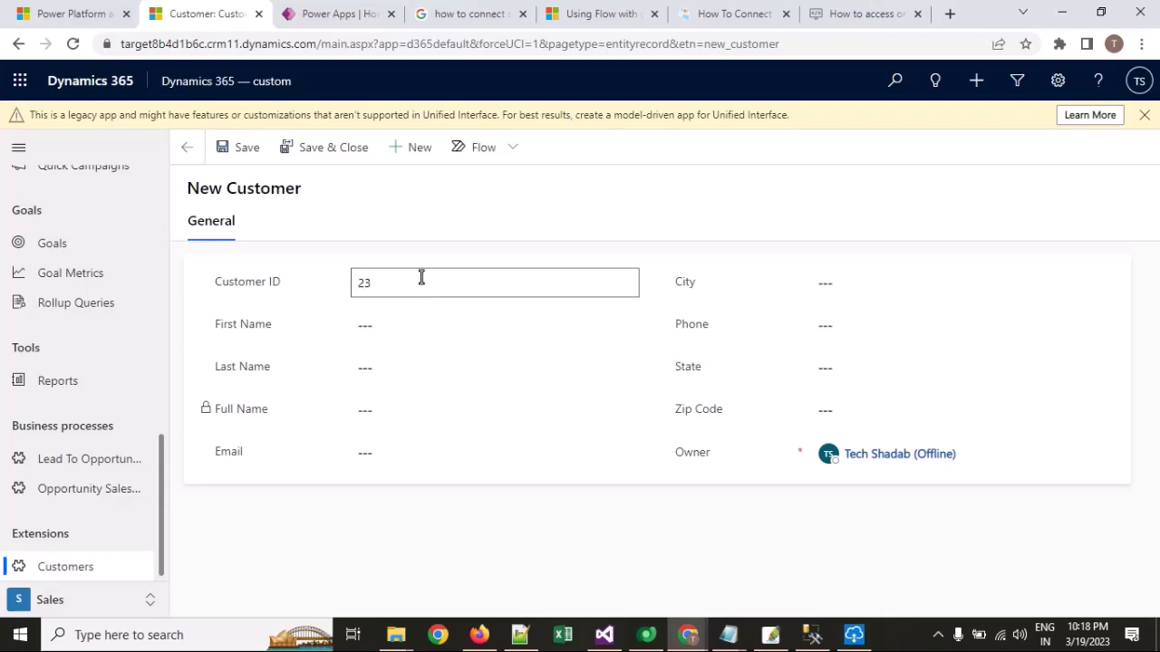
pyautogui.press('BackSpace')
pyautogui.doubleClick(359, 283)
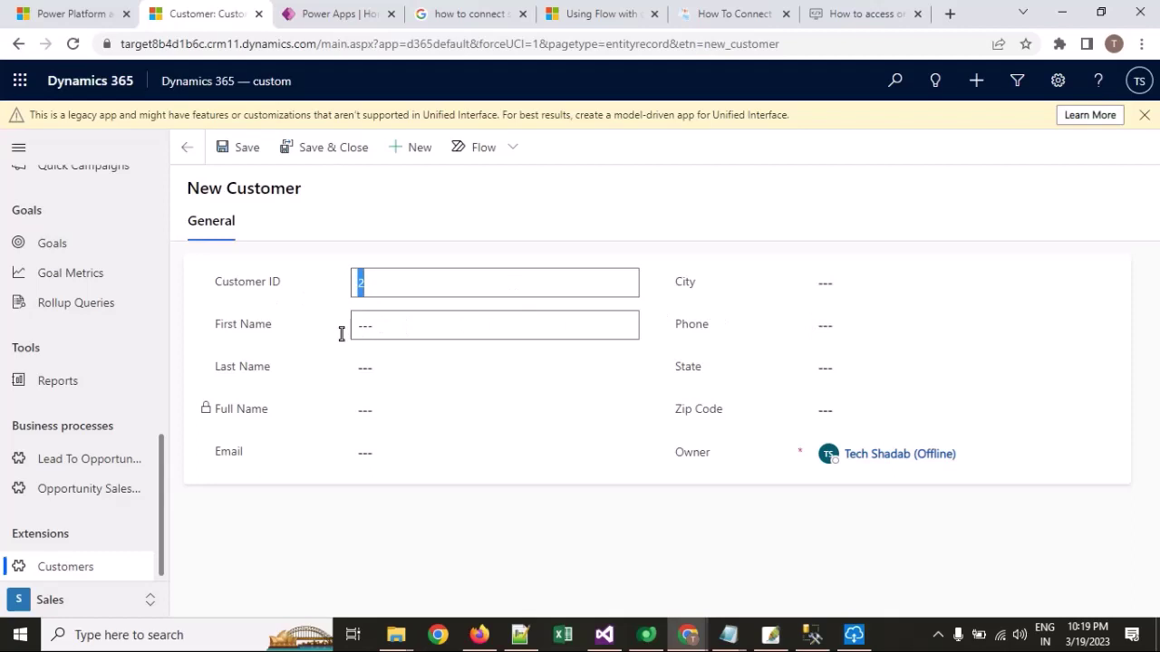
pyautogui.click(299, 373)
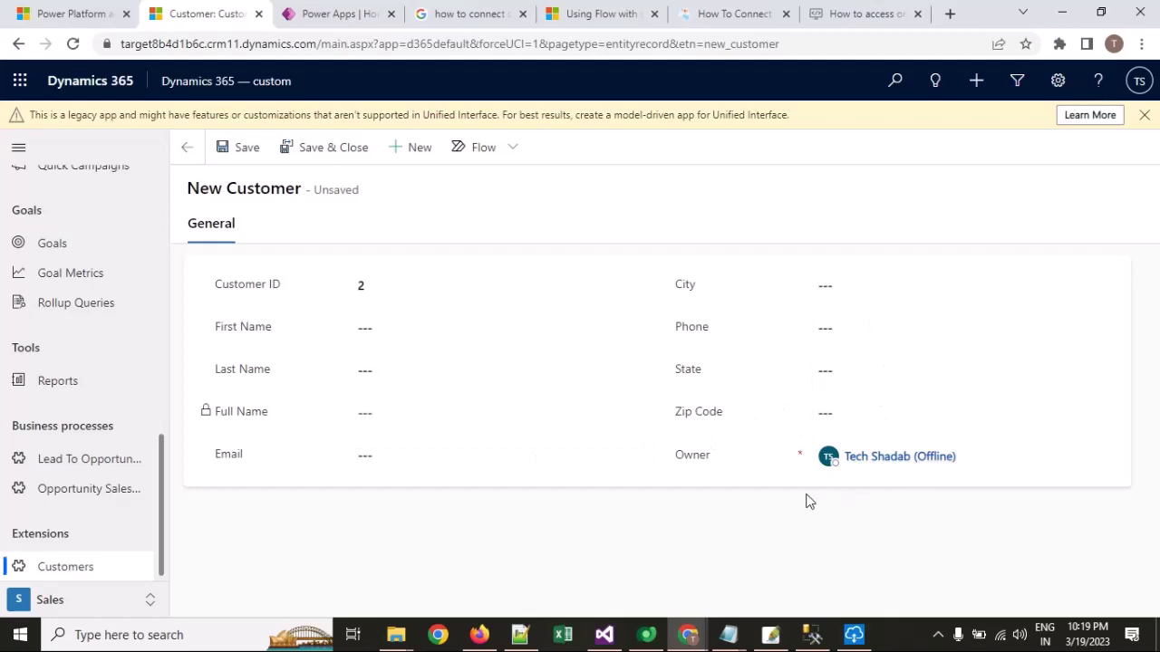
pyautogui.click(813, 634)
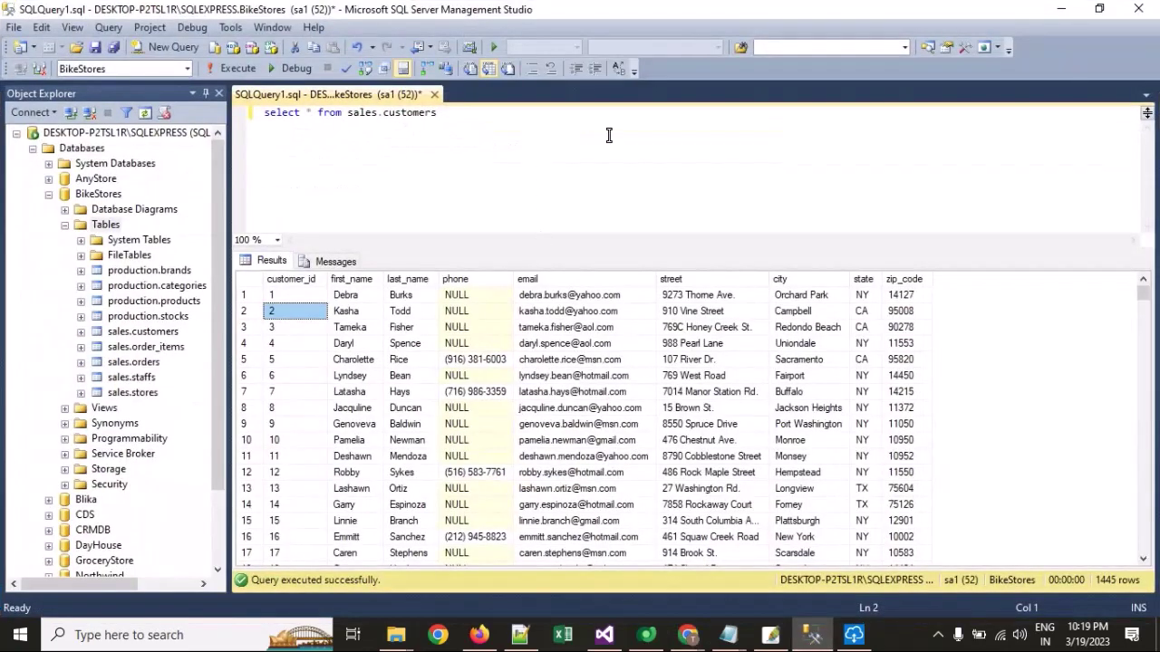
# Recheck the sales.customers query, then go to the Power Apps home page in the browser.
pyautogui.click(609, 135)
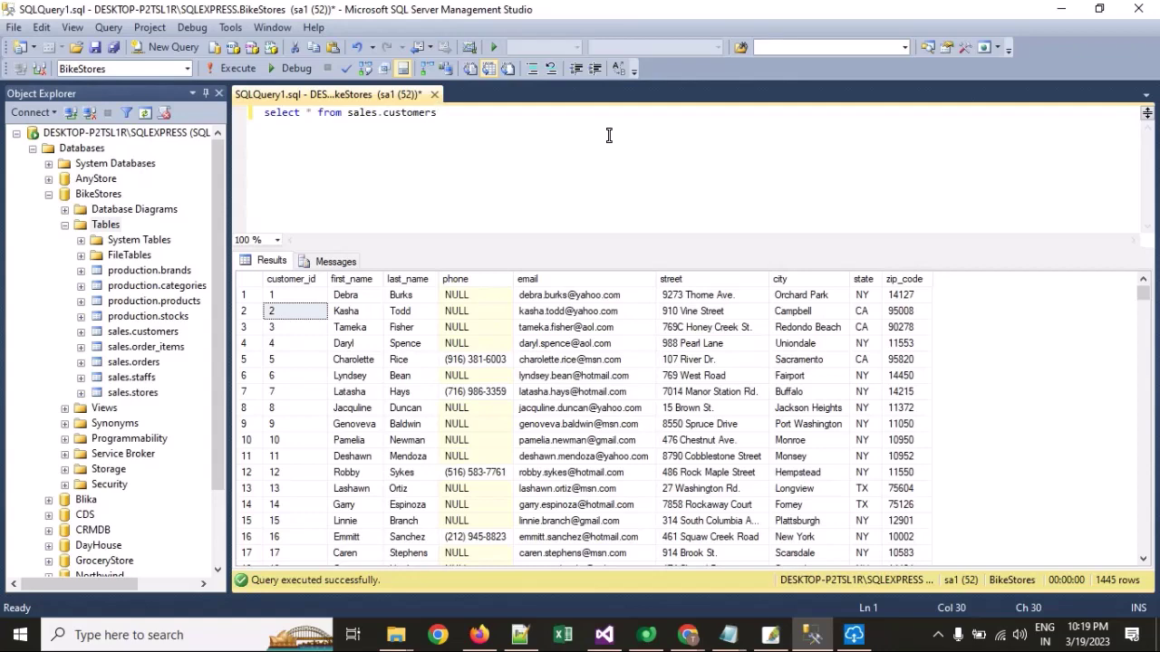
pyautogui.click(688, 634)
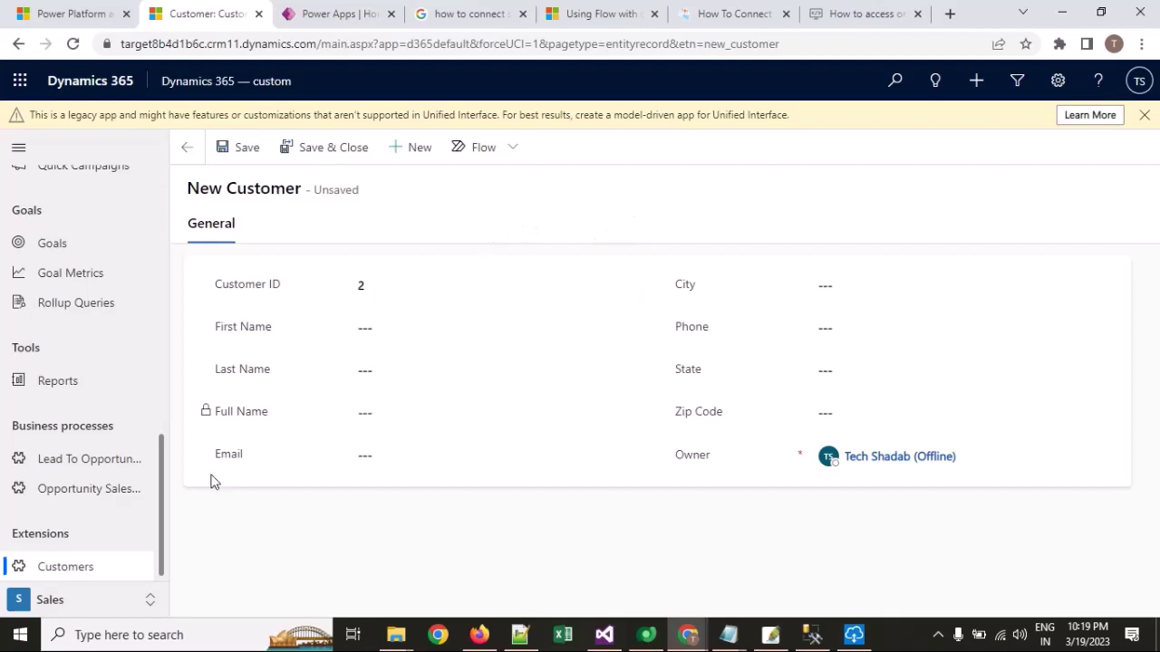
pyautogui.click(333, 11)
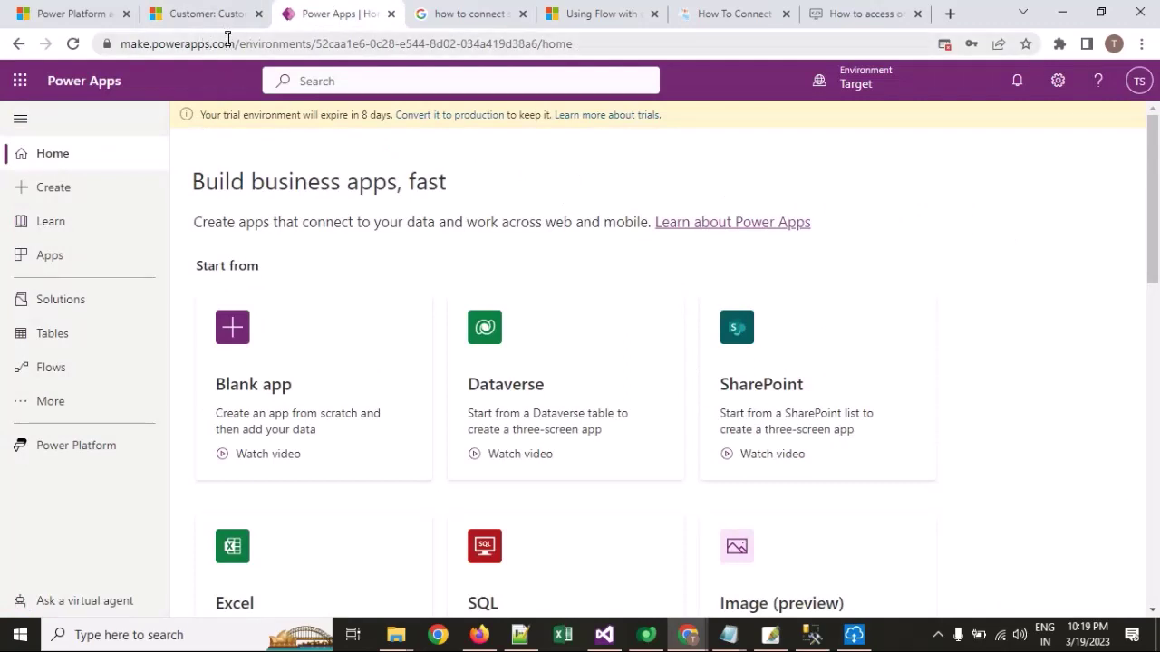
# Open the empty Power Apps Flows page and bring up the on-premises data gateway app.
pyautogui.moveTo(238, 43); pyautogui.dragTo(150, 44)
pyautogui.click(984, 173)
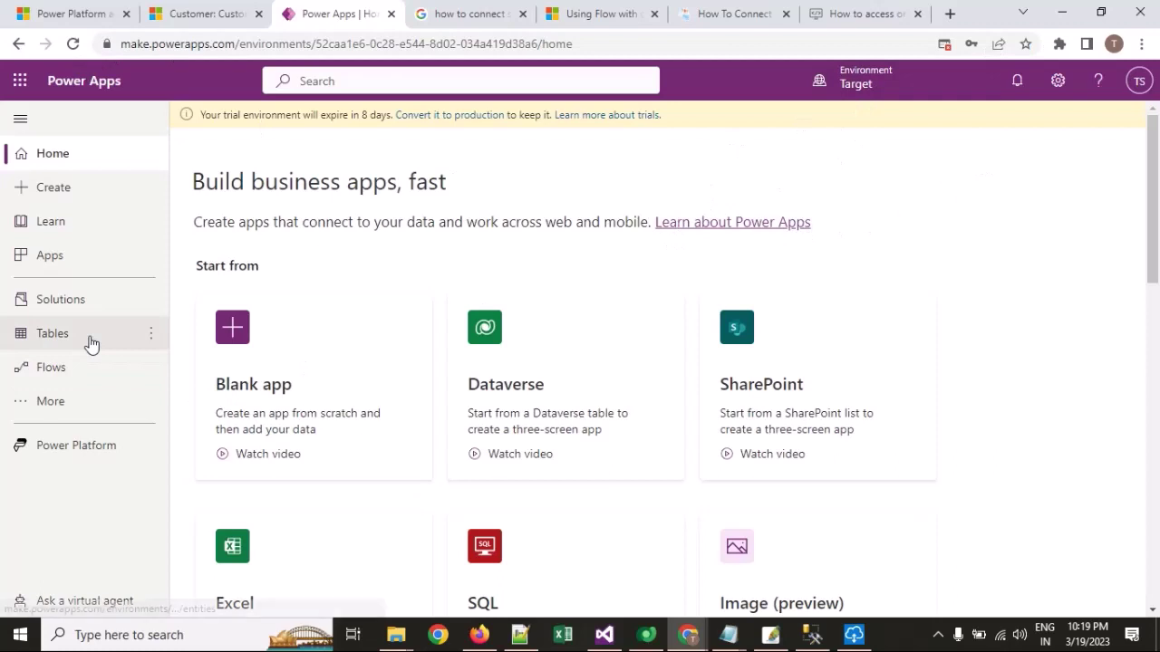
pyautogui.click(82, 382)
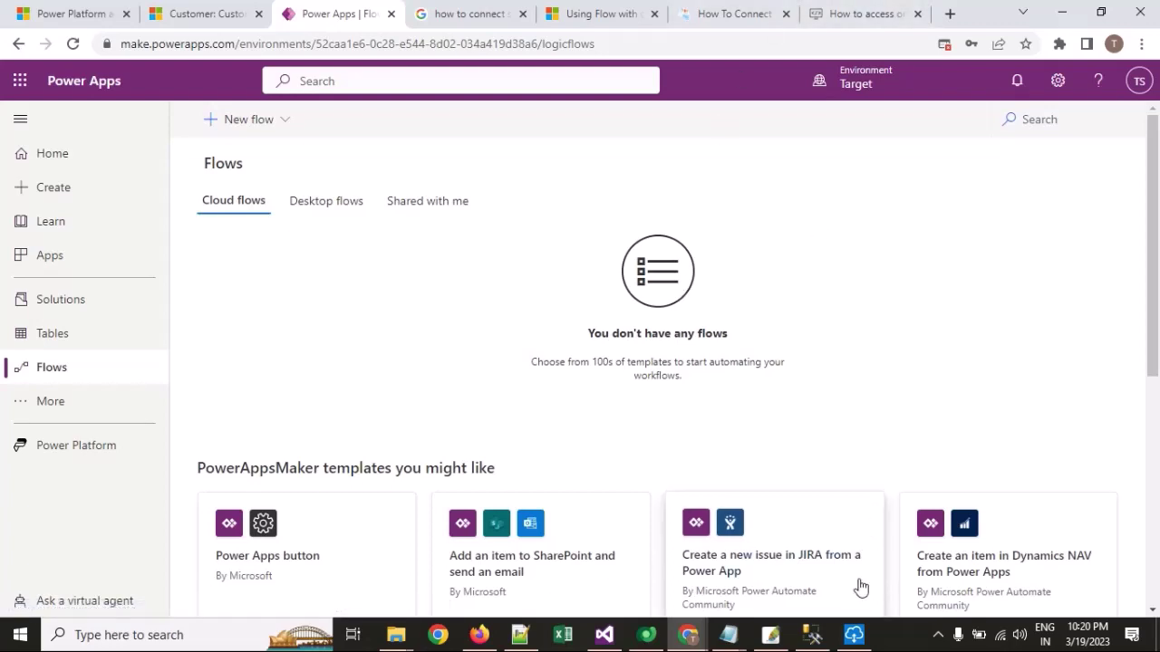
pyautogui.click(853, 631)
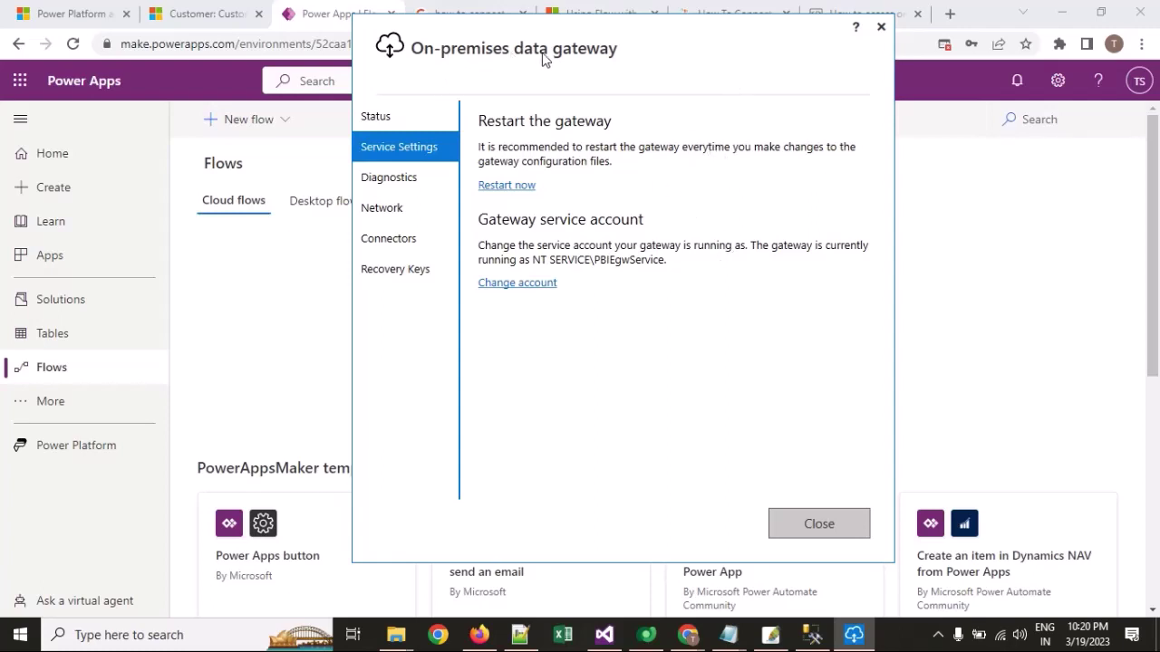
# Check the environment and account, and confirm the gateway service runs as NT SERVICE\PBIEgwService.
pyautogui.click(951, 97)
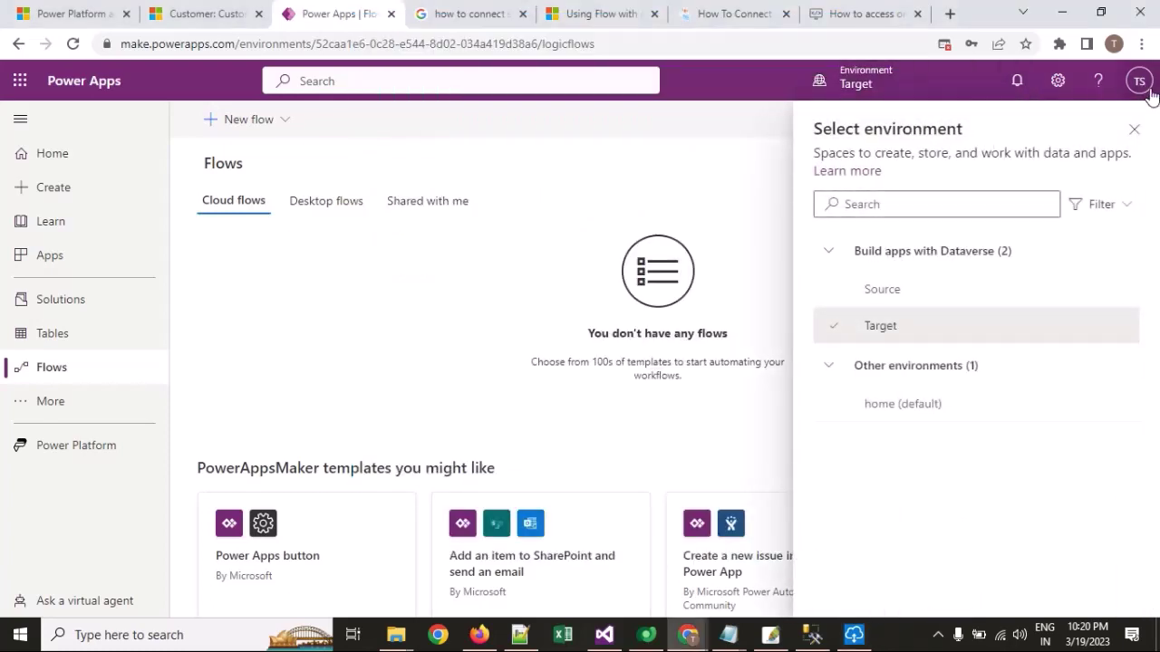
pyautogui.click(1134, 129)
pyautogui.click(1138, 81)
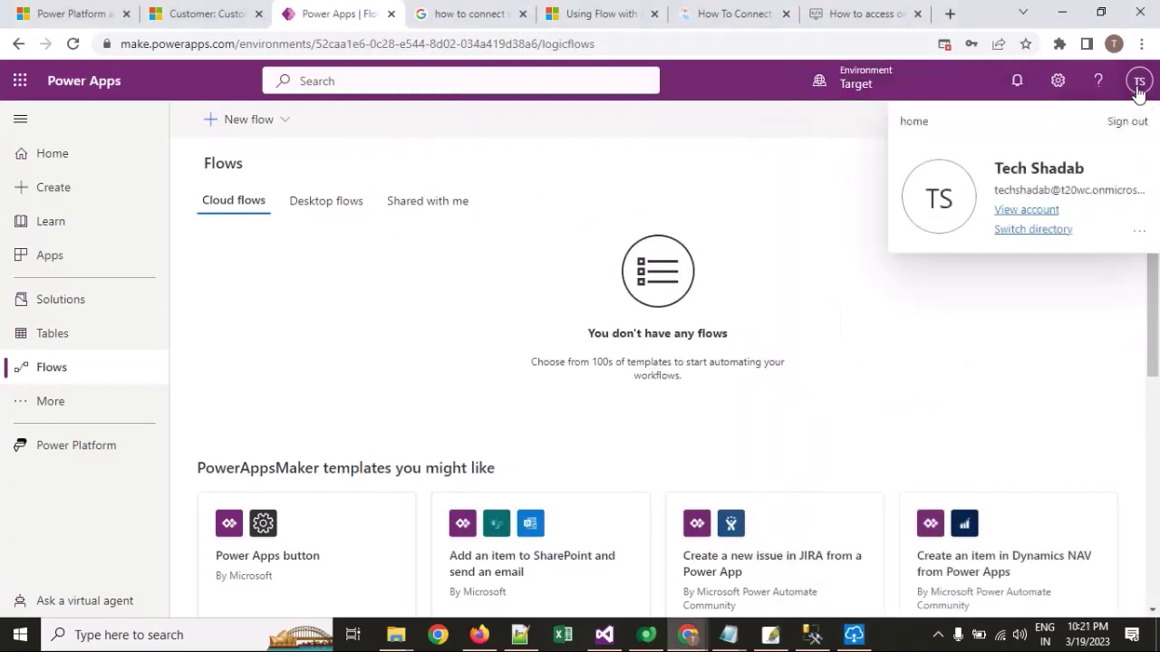
pyautogui.click(853, 634)
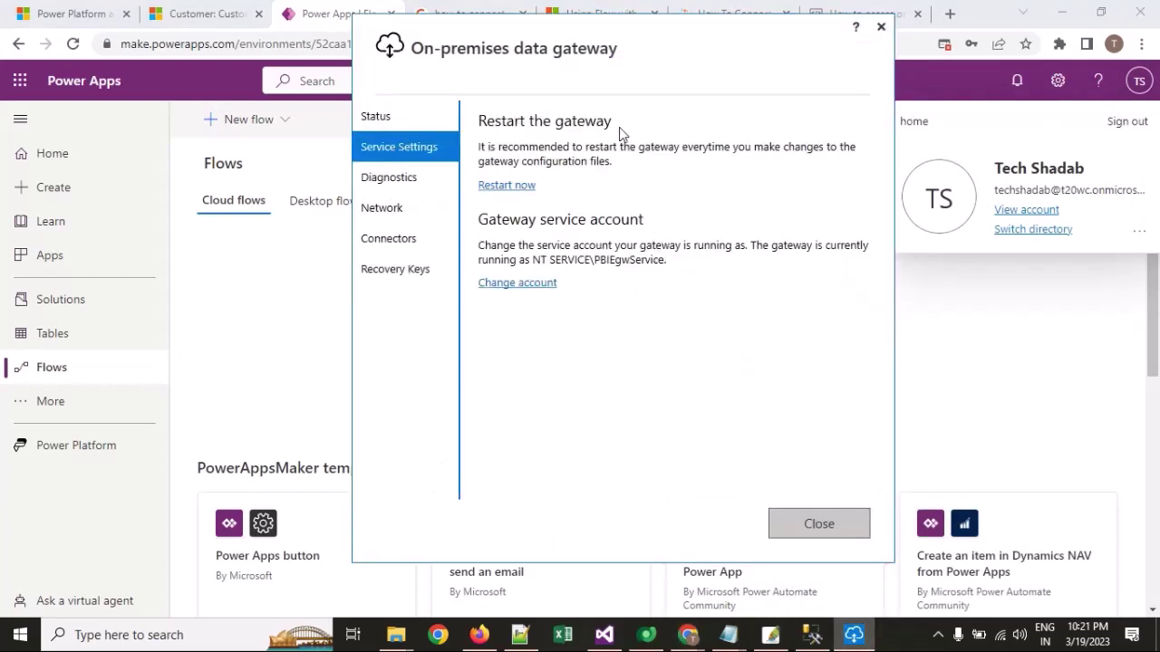
pyautogui.click(986, 267)
pyautogui.click(853, 635)
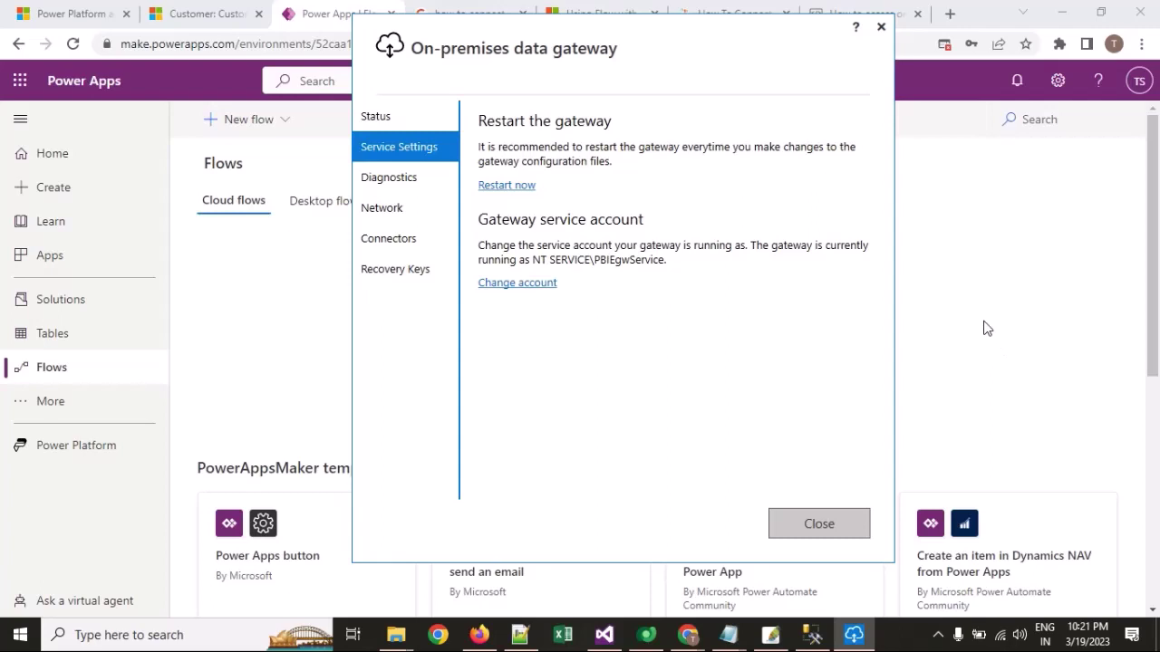
pyautogui.click(1011, 334)
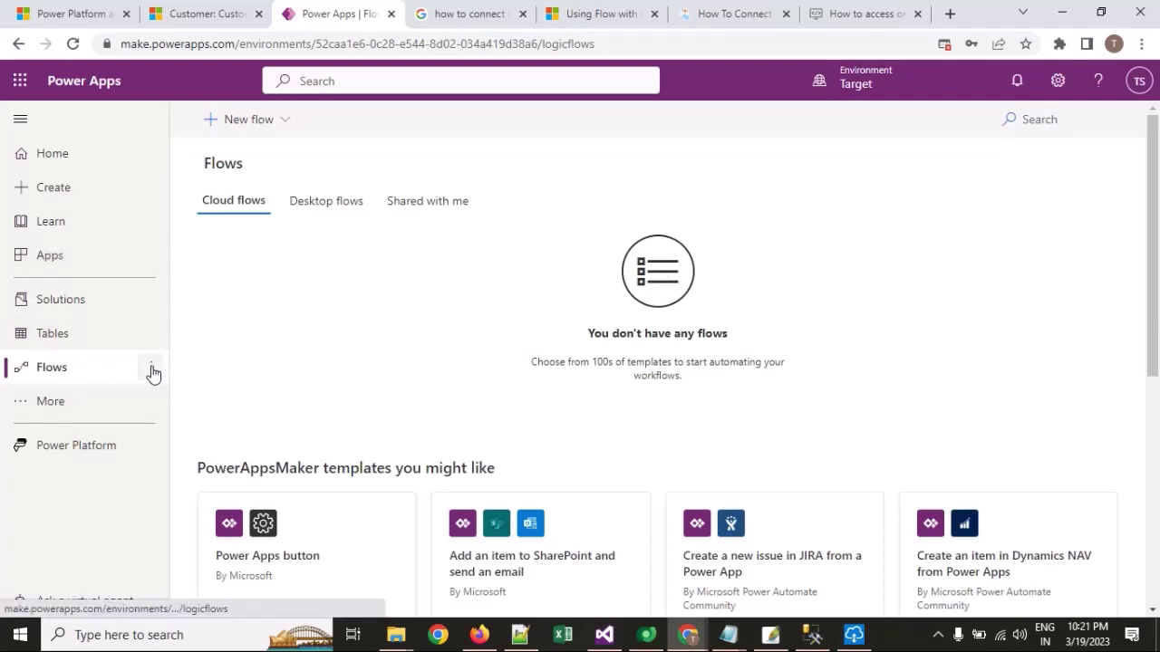
# Go to More > Connections, start a new connection and choose the SQL Server connector.
pyautogui.click(258, 117)
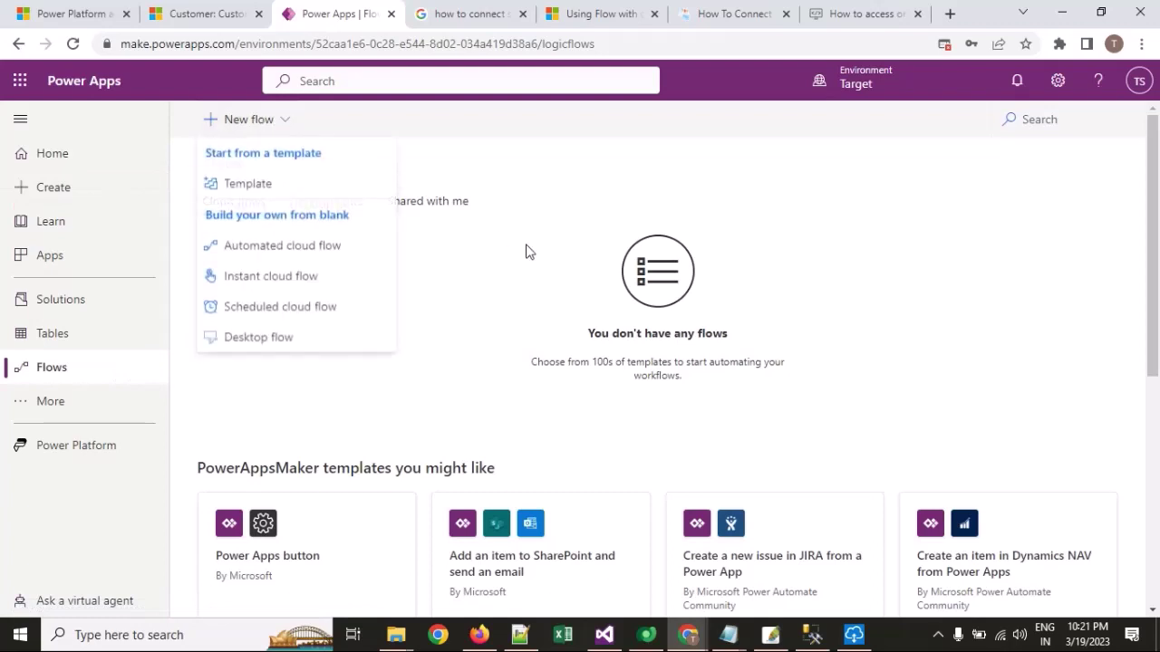
pyautogui.click(561, 305)
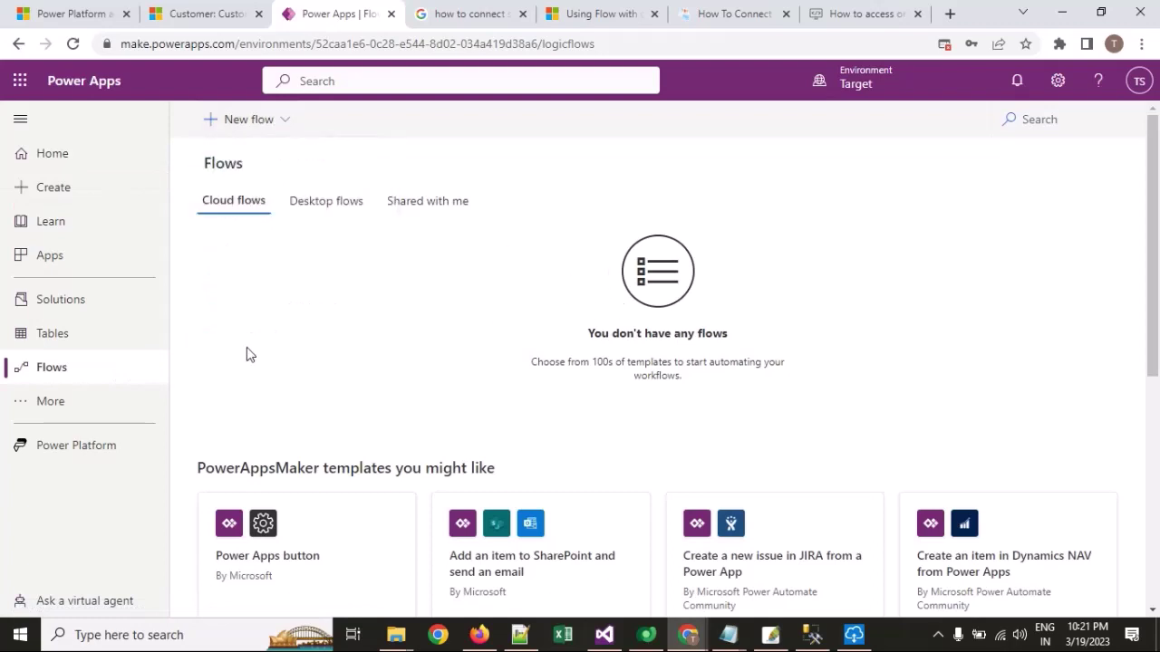
pyautogui.click(96, 401)
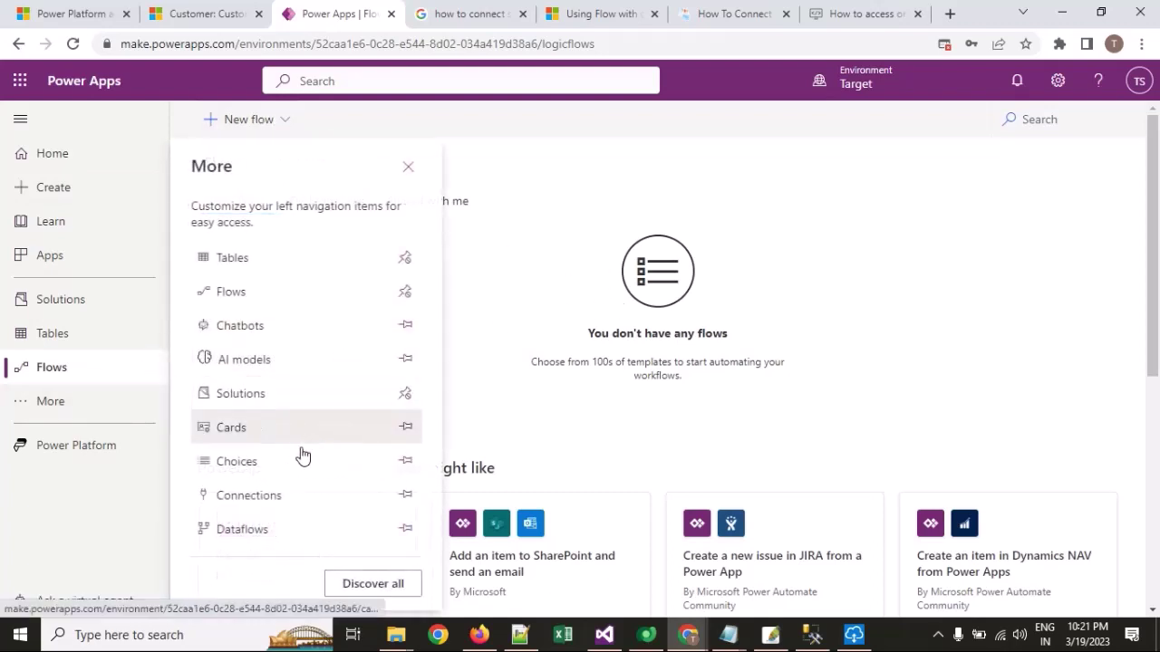
pyautogui.click(295, 496)
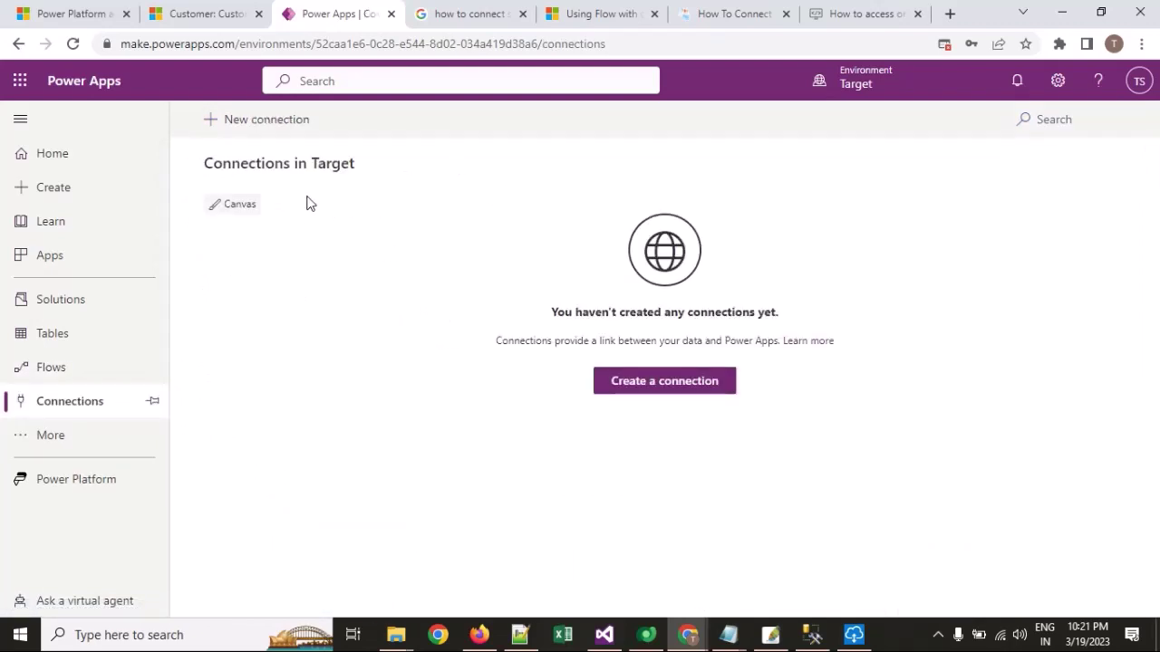
pyautogui.click(285, 133)
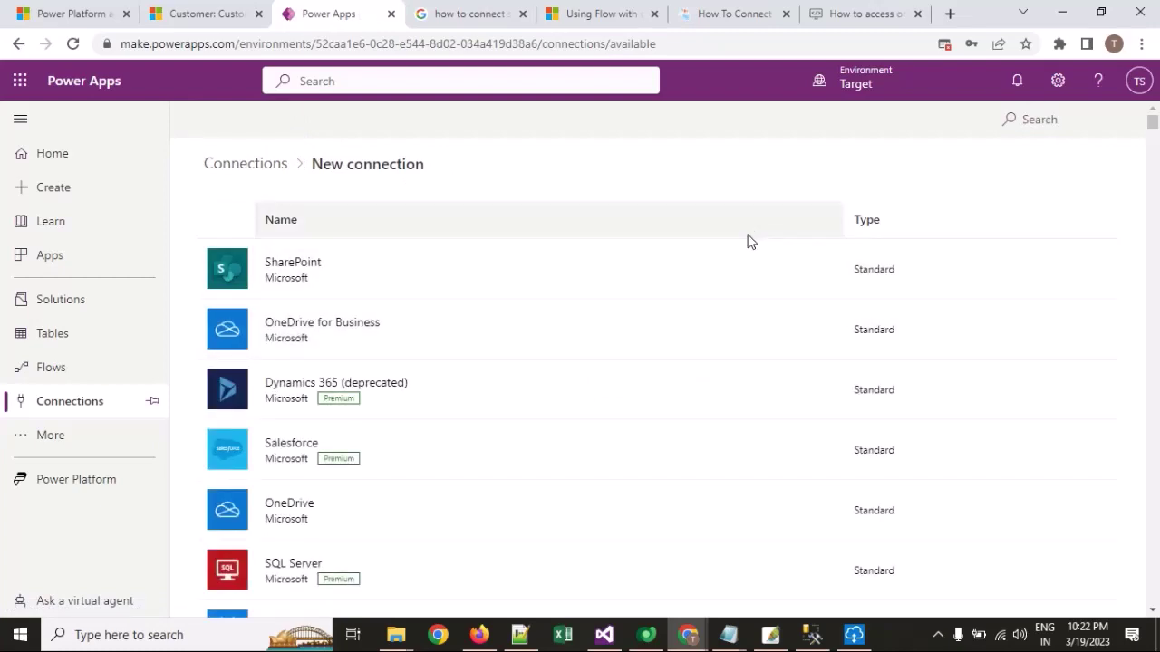
pyautogui.scroll(-1, 635, 381)
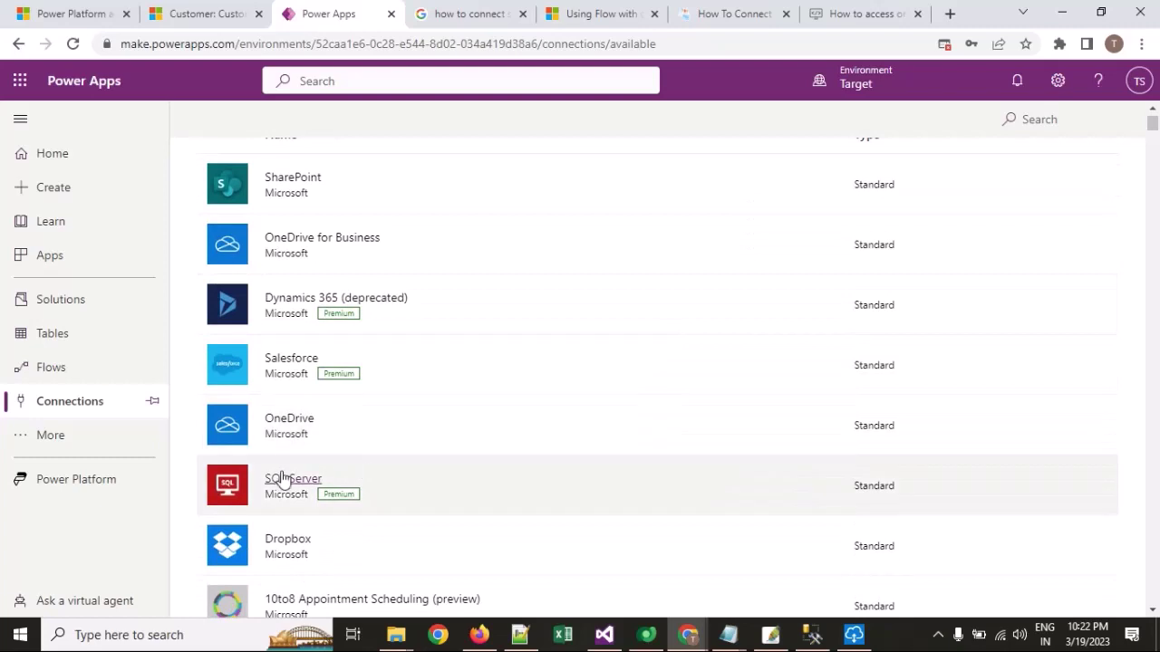
pyautogui.click(280, 479)
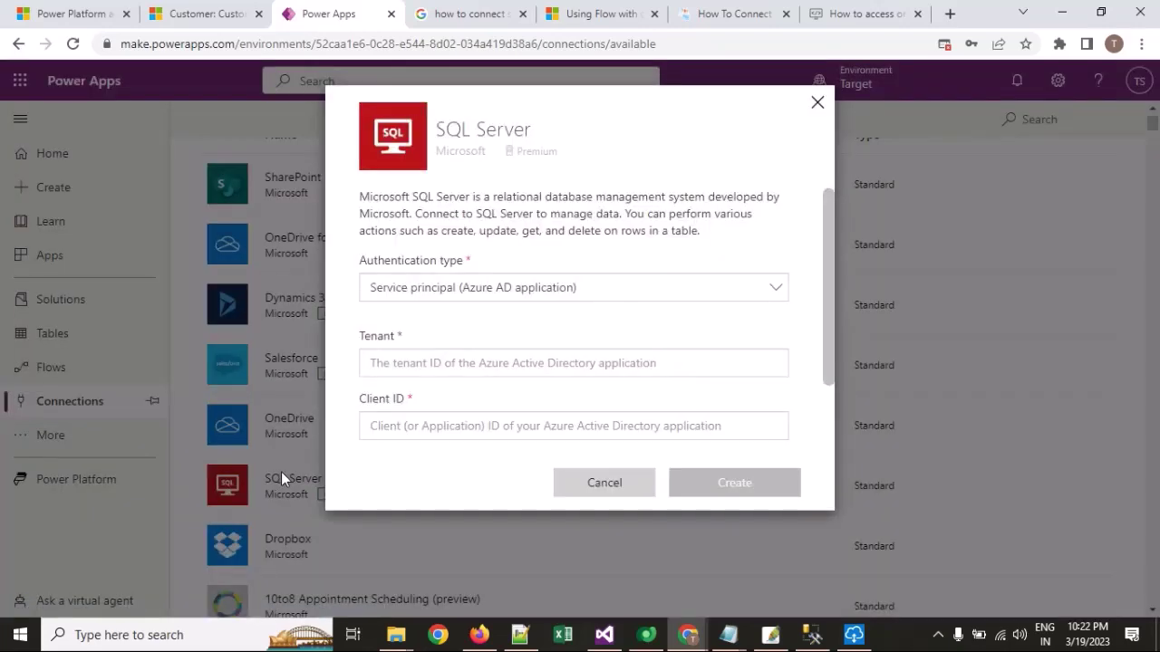
# Set the SQL Server connection's authentication type to SQL Server Authentication.
pyautogui.click(761, 288)
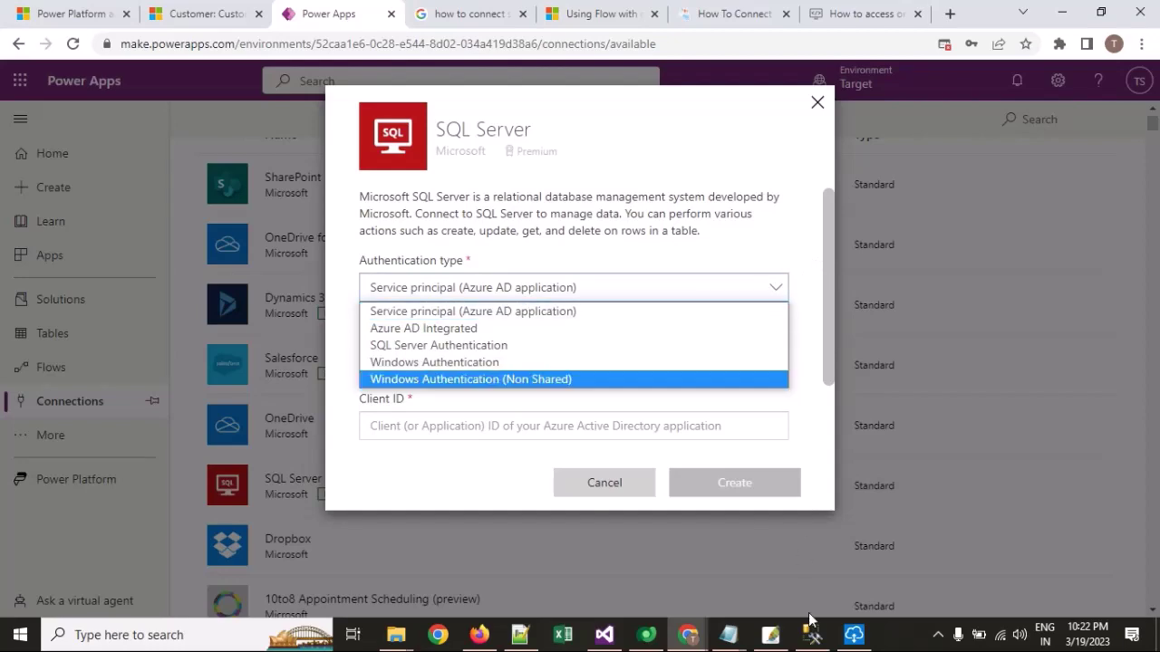
pyautogui.click(621, 456)
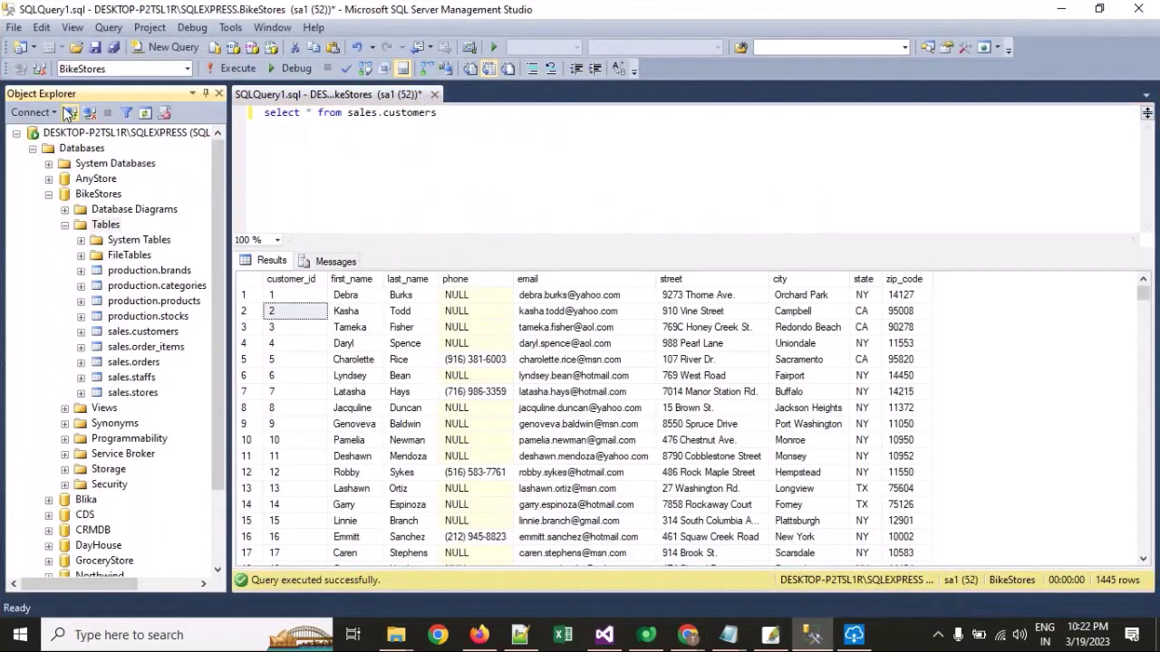
pyautogui.click(68, 113)
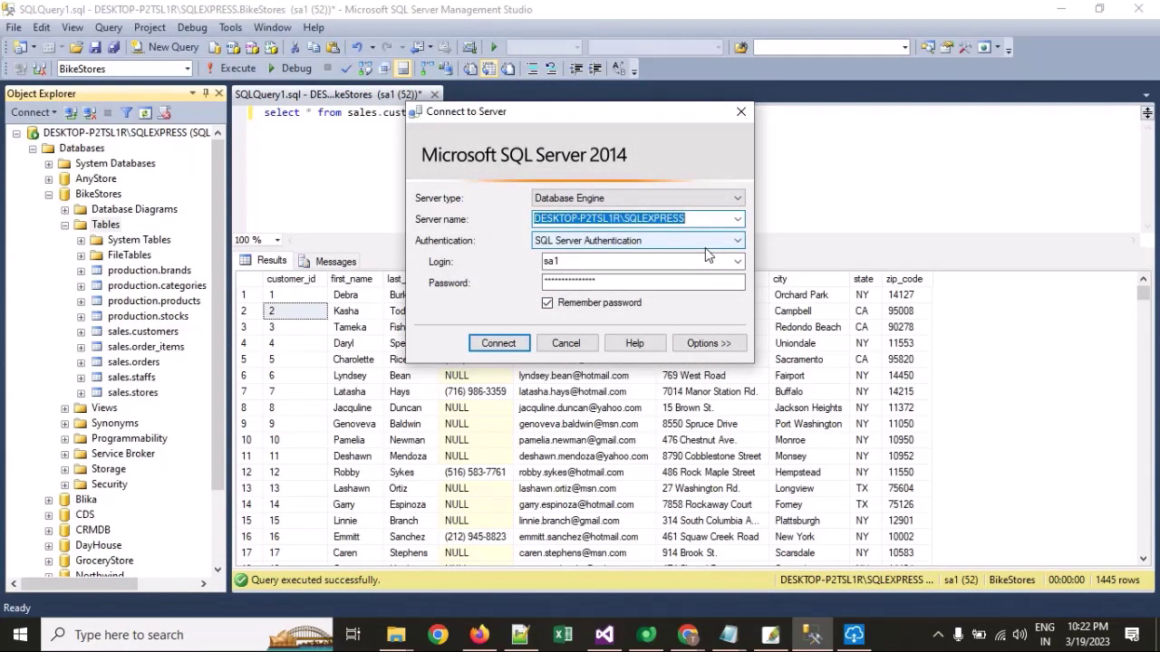
pyautogui.hotkey('alt', 'Tab')
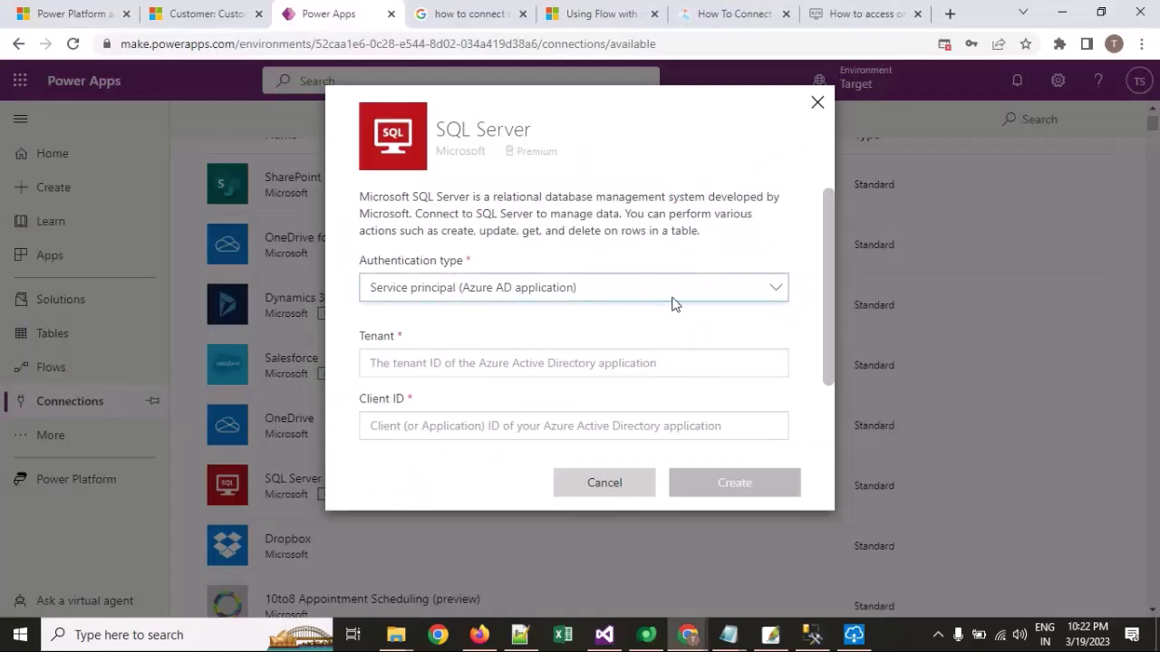
pyautogui.click(672, 297)
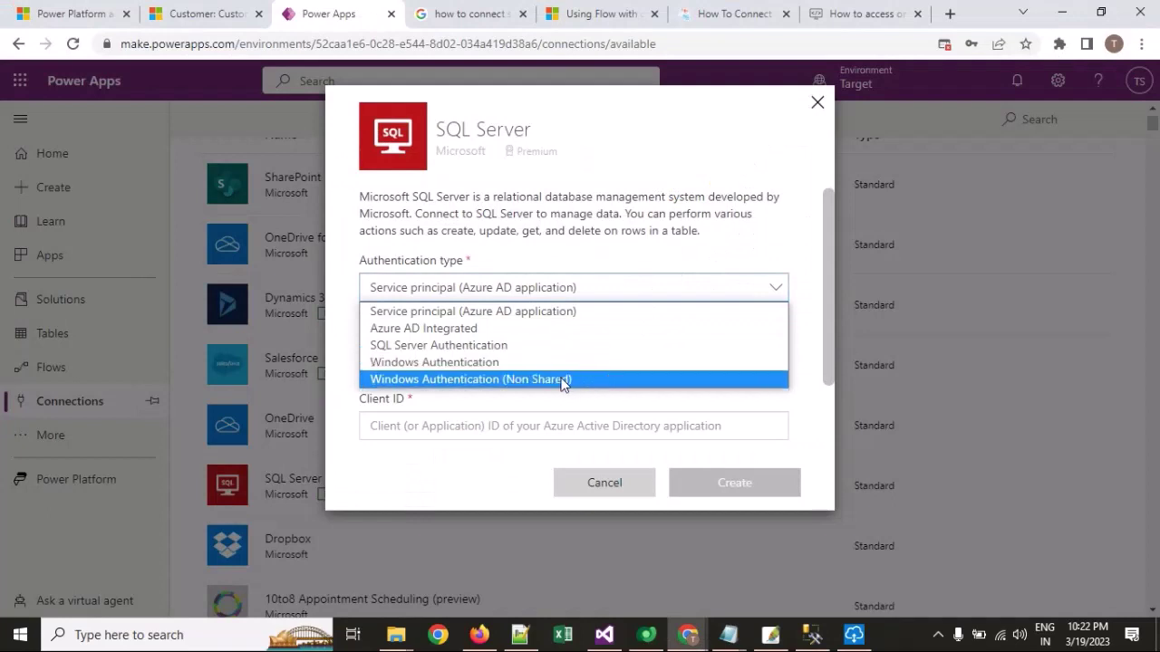
pyautogui.click(527, 345)
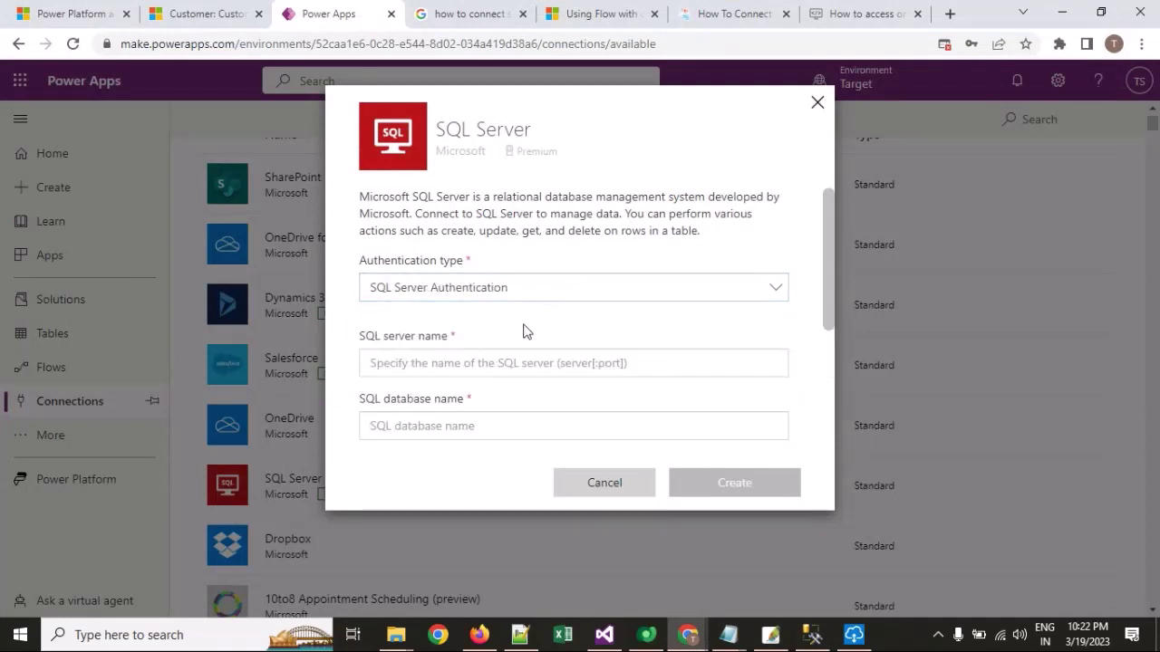
pyautogui.scroll(-1, 546, 332)
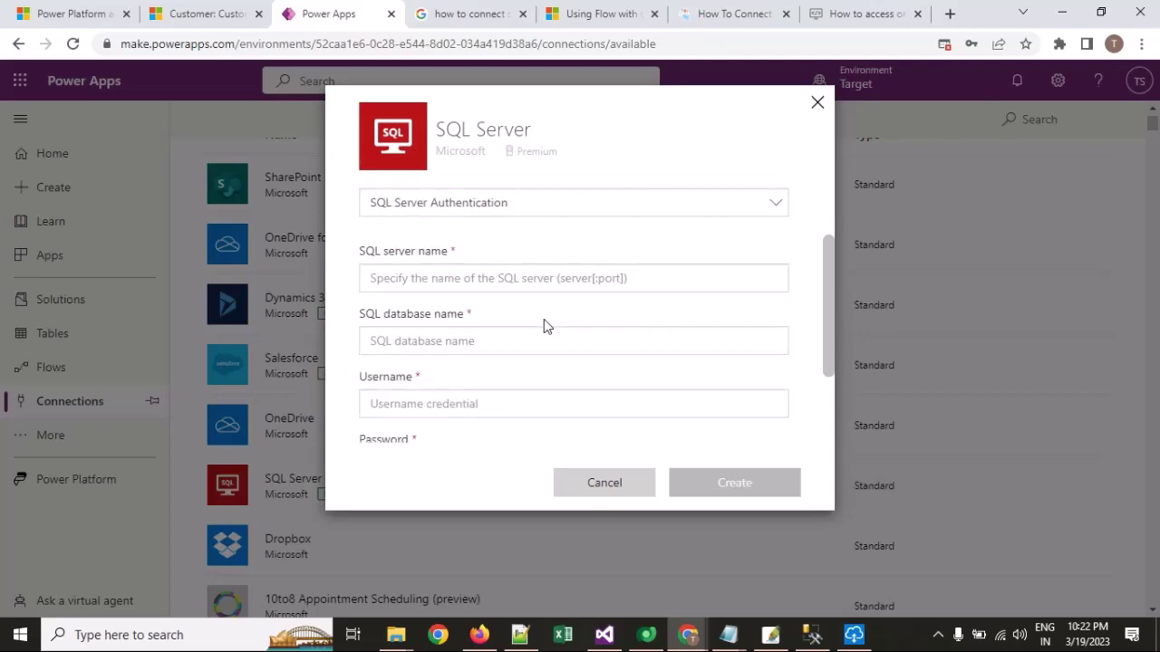
# Paste DESKTOP-P2TSL1R\SQLEXPRESS from Management Studio as the SQL server name.
pyautogui.click(479, 275)
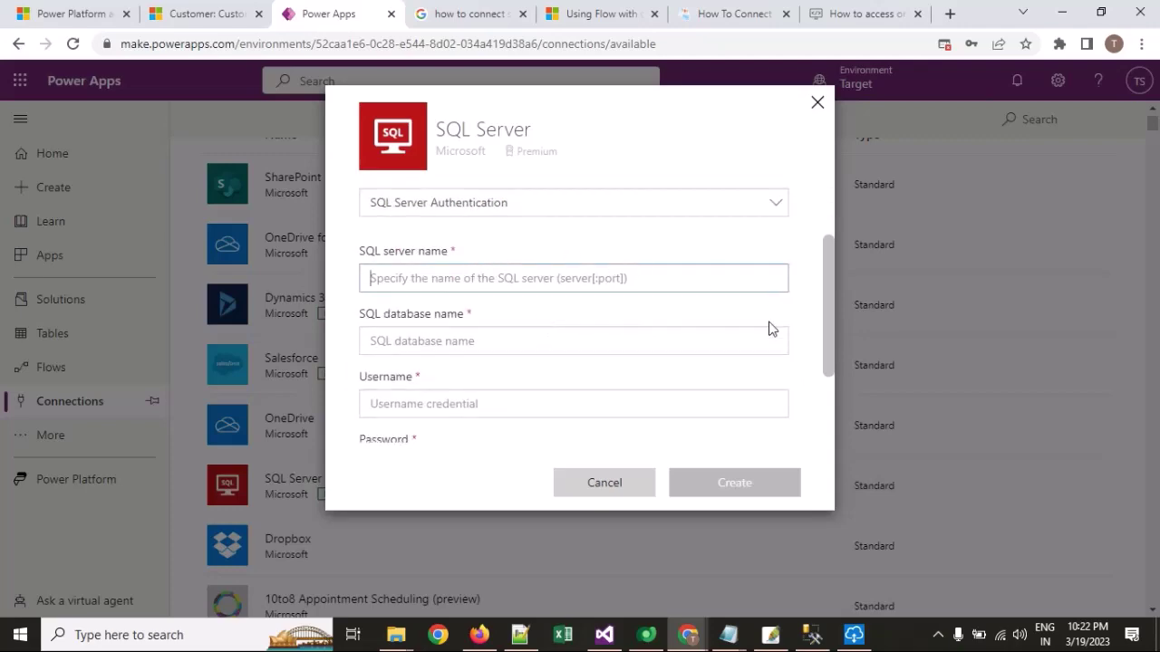
pyautogui.click(812, 634)
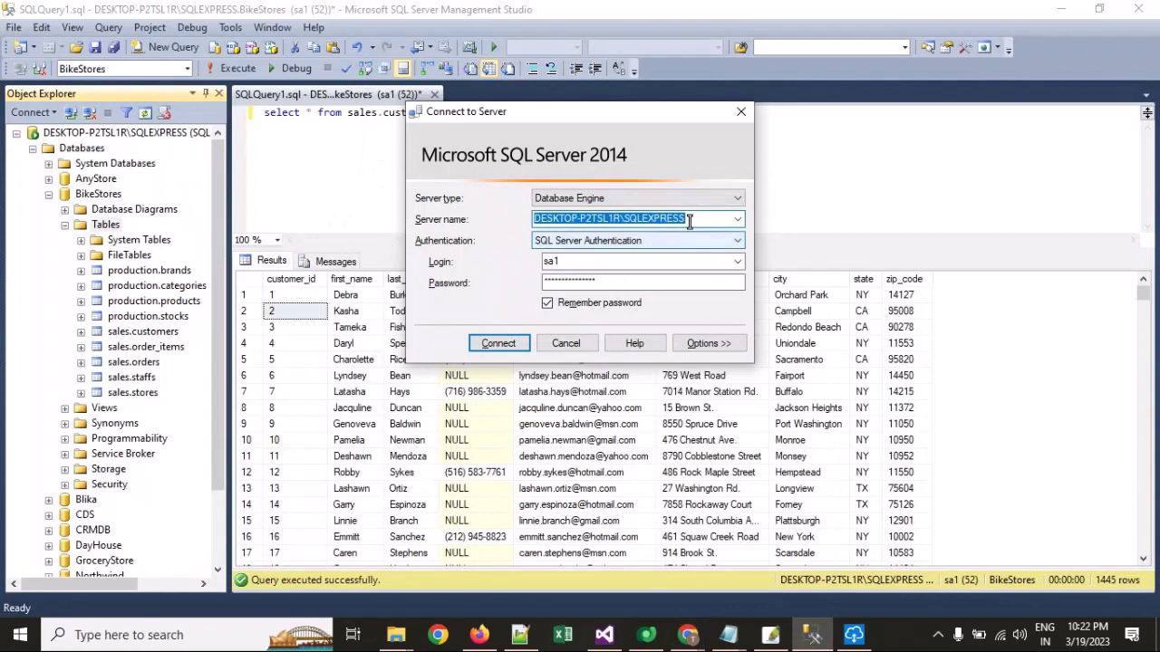
pyautogui.hotkey('ctrl', 'c')
pyautogui.click(688, 635)
pyautogui.hotkey('ctrl', 'v')
# Copy BikeStores from Management Studio's Object Explorer into the database name field.
pyautogui.click(554, 339)
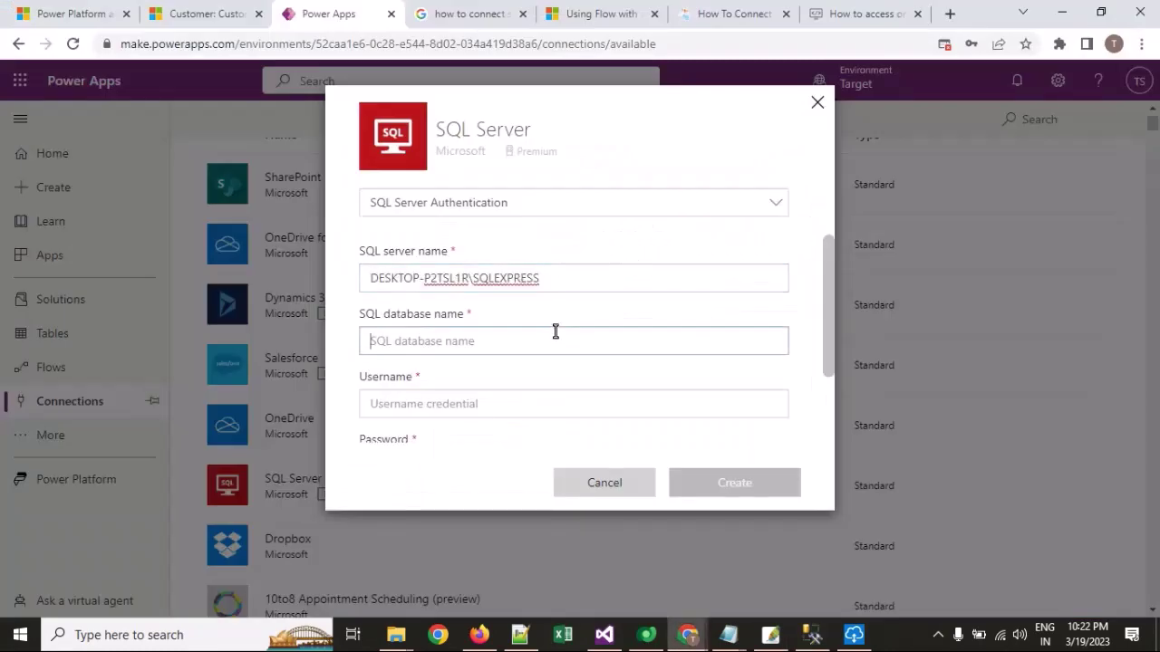
pyautogui.click(812, 634)
pyautogui.press('Escape')
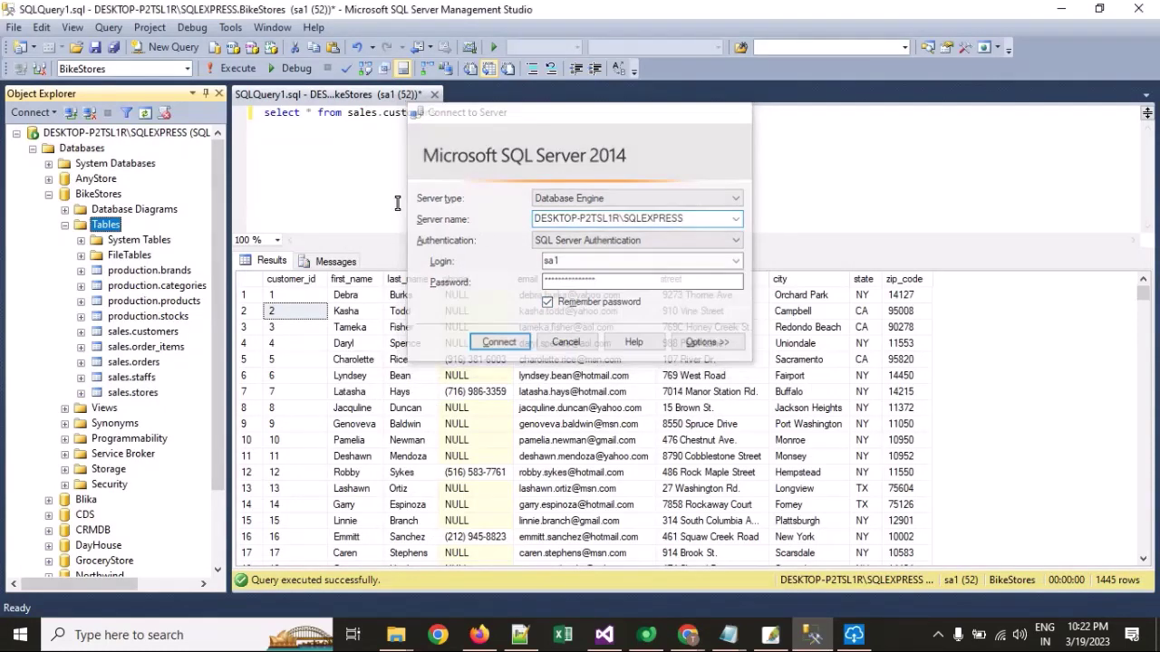
pyautogui.click(107, 195)
pyautogui.rightClick(104, 195)
pyautogui.click(145, 388)
pyautogui.hotkey('ctrl', 'c')
pyautogui.press('Escape')
pyautogui.hotkey('alt', 'Tab')
pyautogui.hotkey('ctrl', 'v')
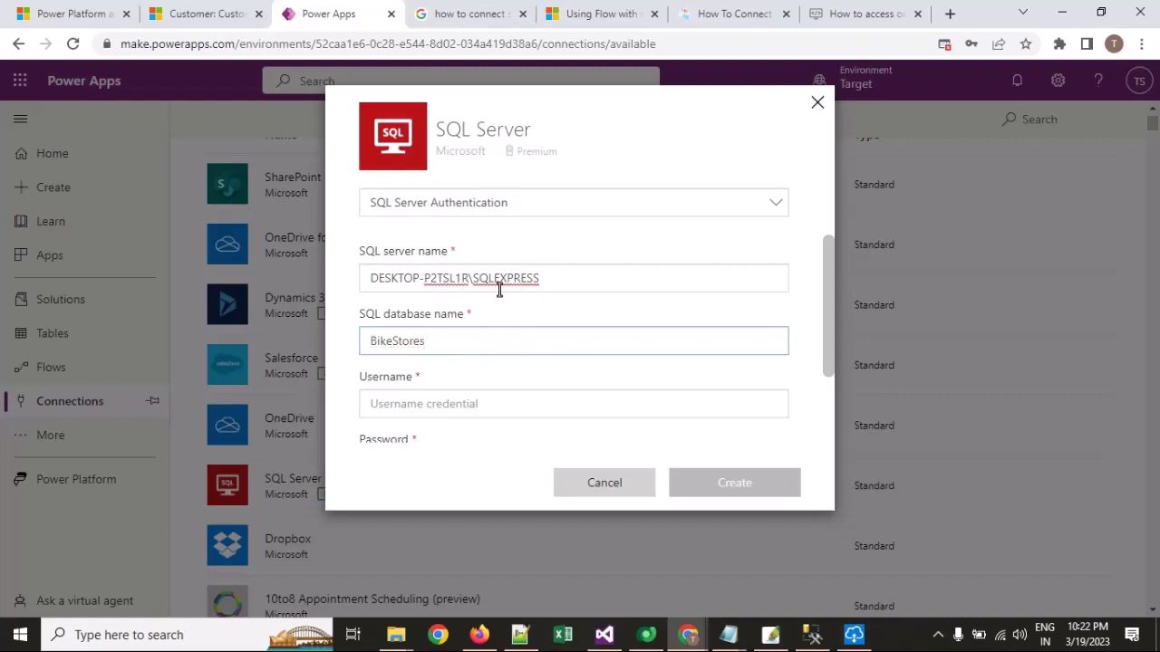
# Enter the SQL login username and password, then open the gateway list.
pyautogui.click(461, 412)
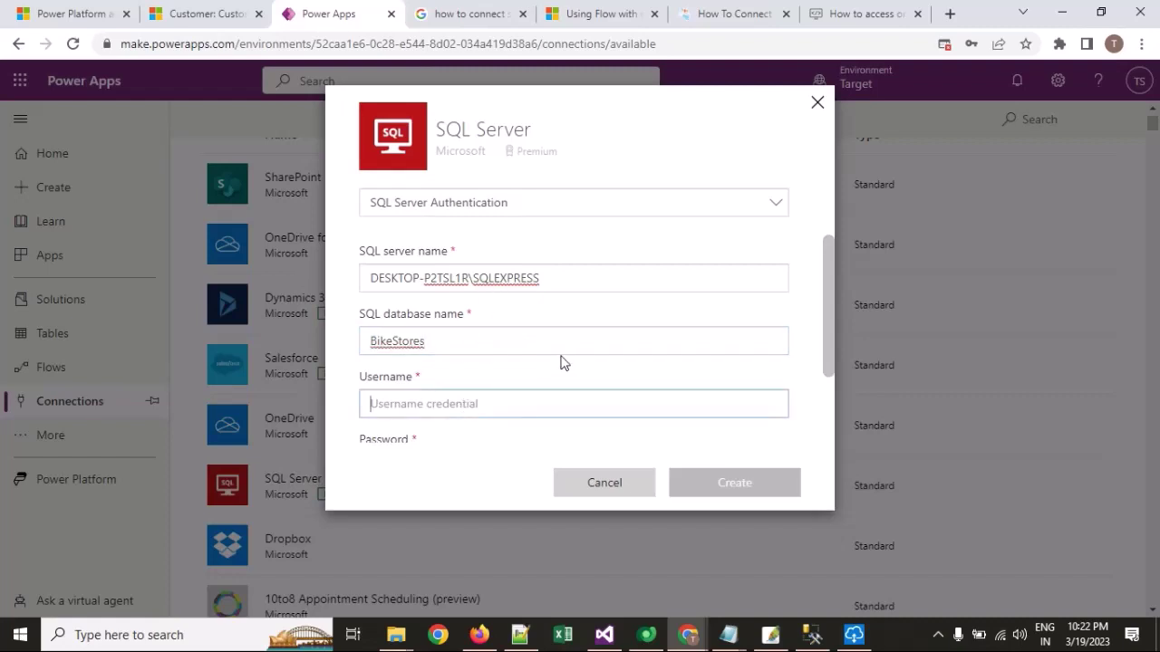
pyautogui.scroll(-1, 535, 344)
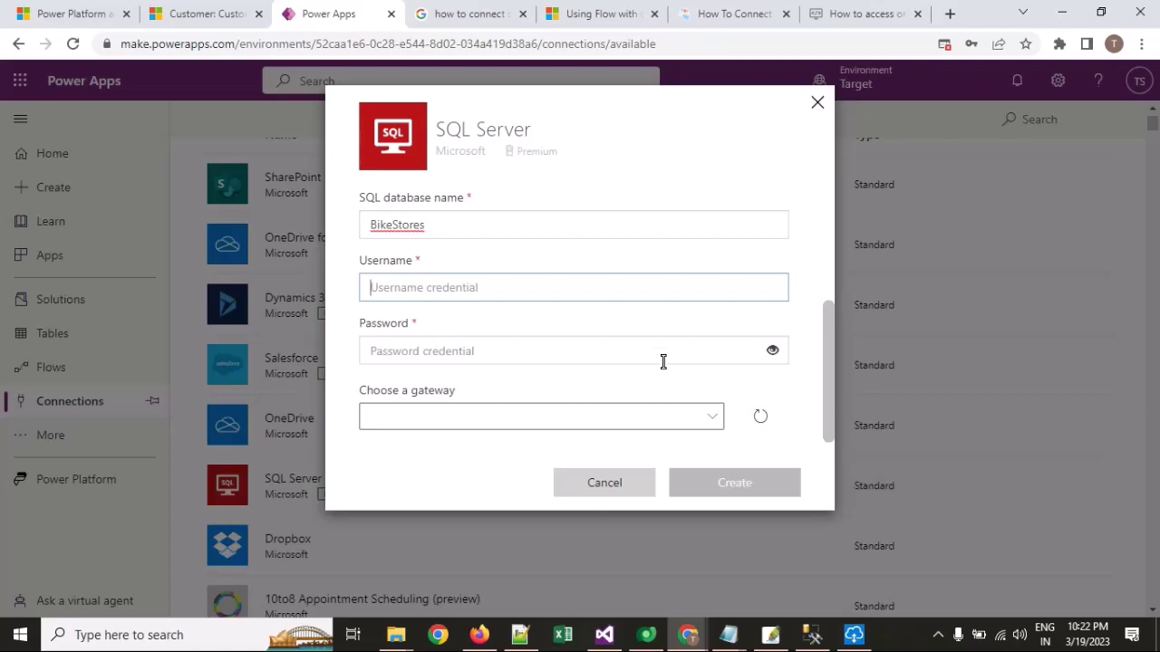
pyautogui.hotkey('alt', 'Tab')
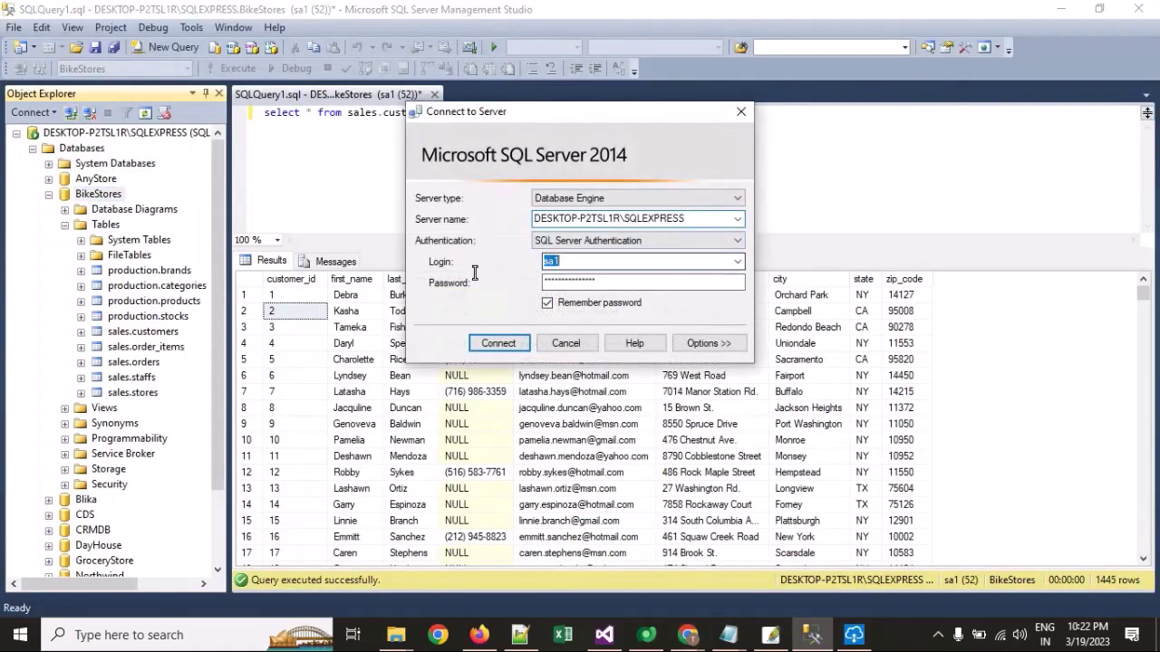
pyautogui.hotkey('alt', 'Tab')
pyautogui.click(570, 350)
pyautogui.hotkey('alt', 'Tab')
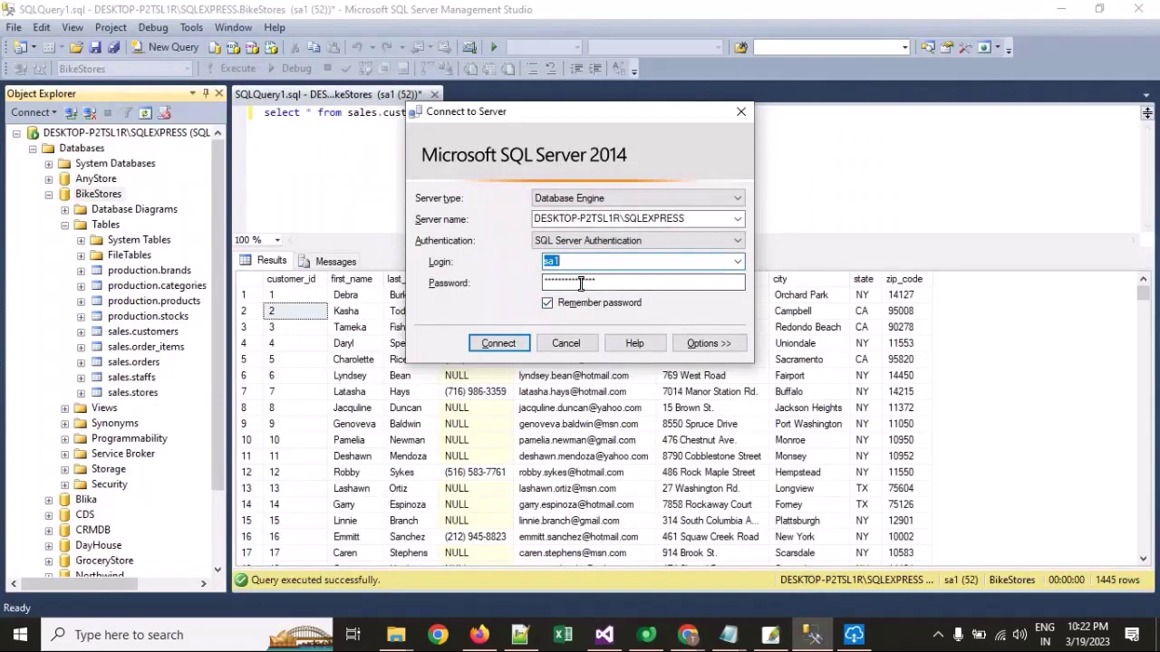
pyautogui.hotkey('alt', 'Tab')
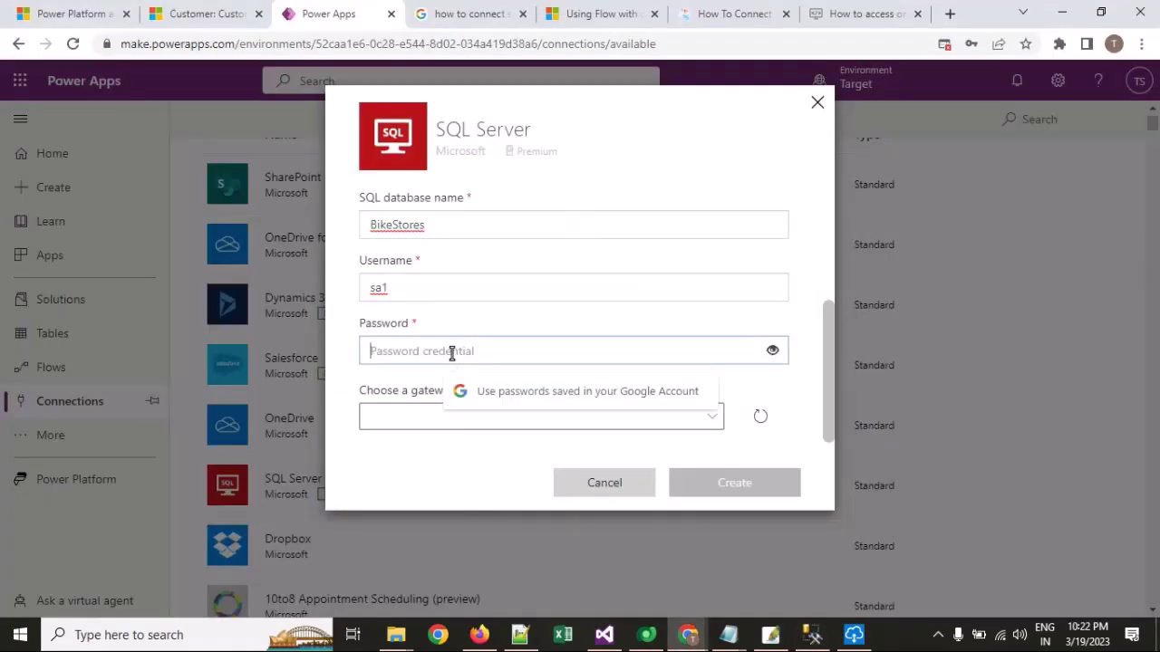
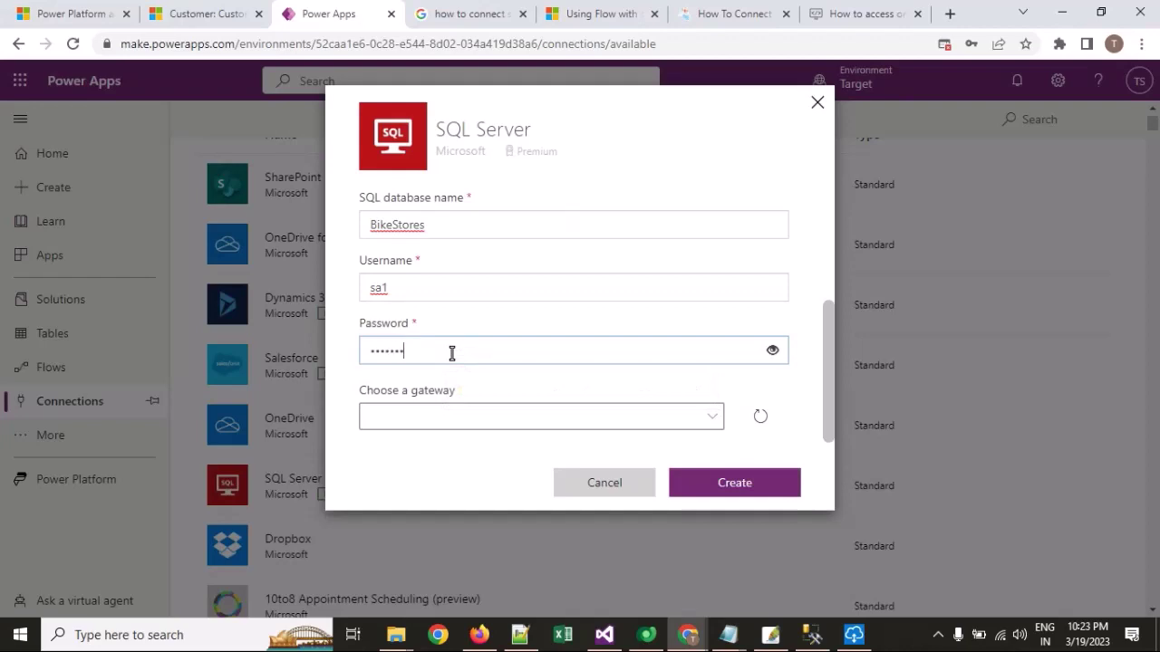
pyautogui.press('Tab')
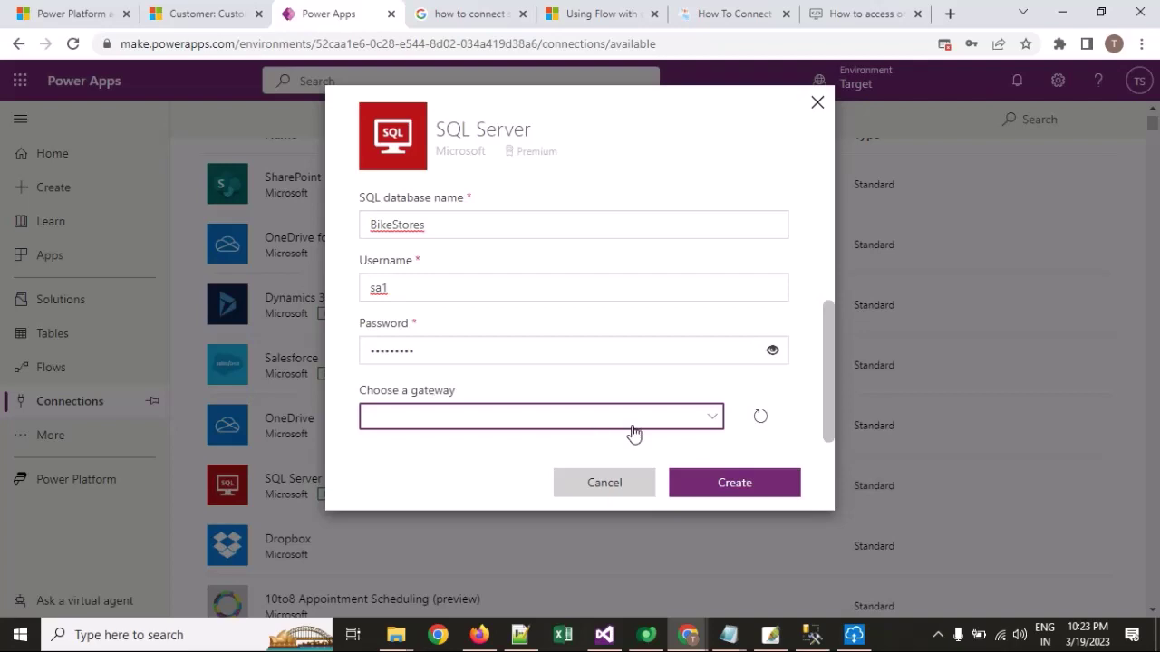
pyautogui.click(710, 419)
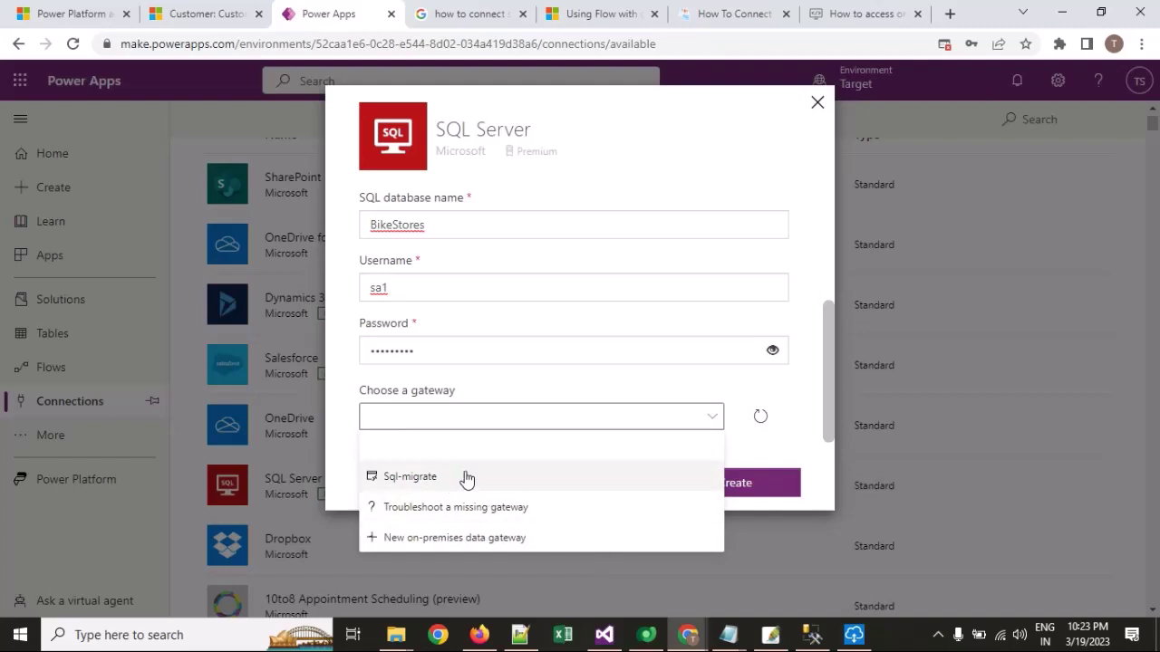
pyautogui.click(853, 635)
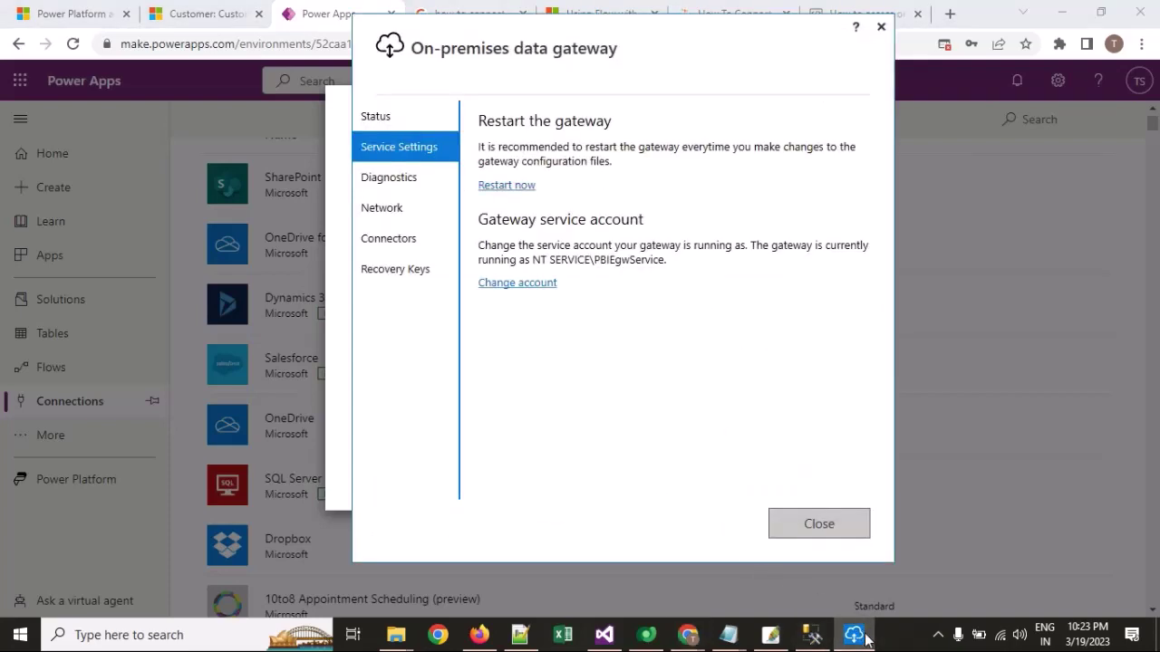
pyautogui.click(391, 125)
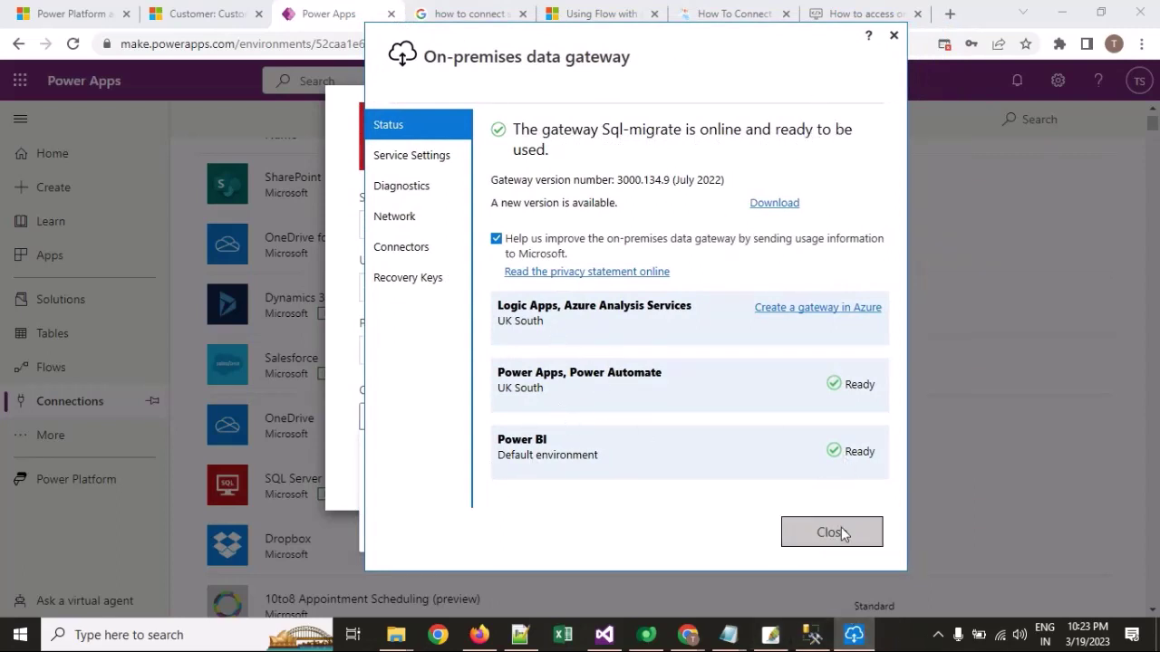
pyautogui.moveTo(564, 52); pyautogui.dragTo(722, 130)
pyautogui.click(489, 181)
pyautogui.click(500, 417)
# Choose the Sql-migrate gateway and create the BikeStores SQL Server connection.
pyautogui.click(436, 477)
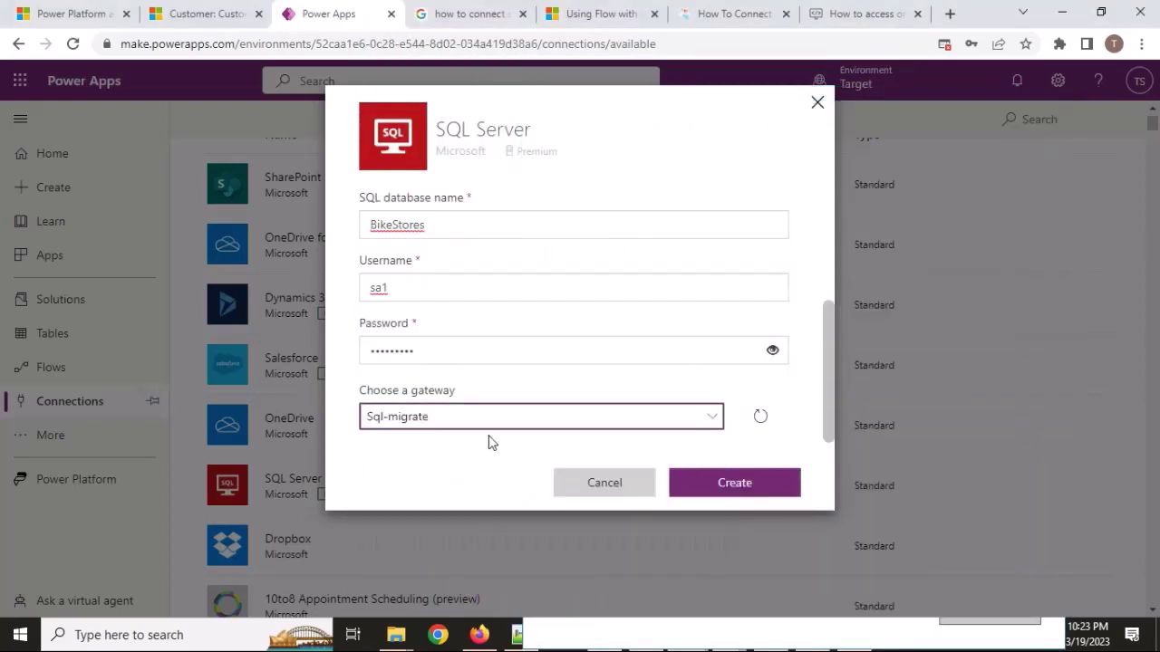
pyautogui.click(748, 481)
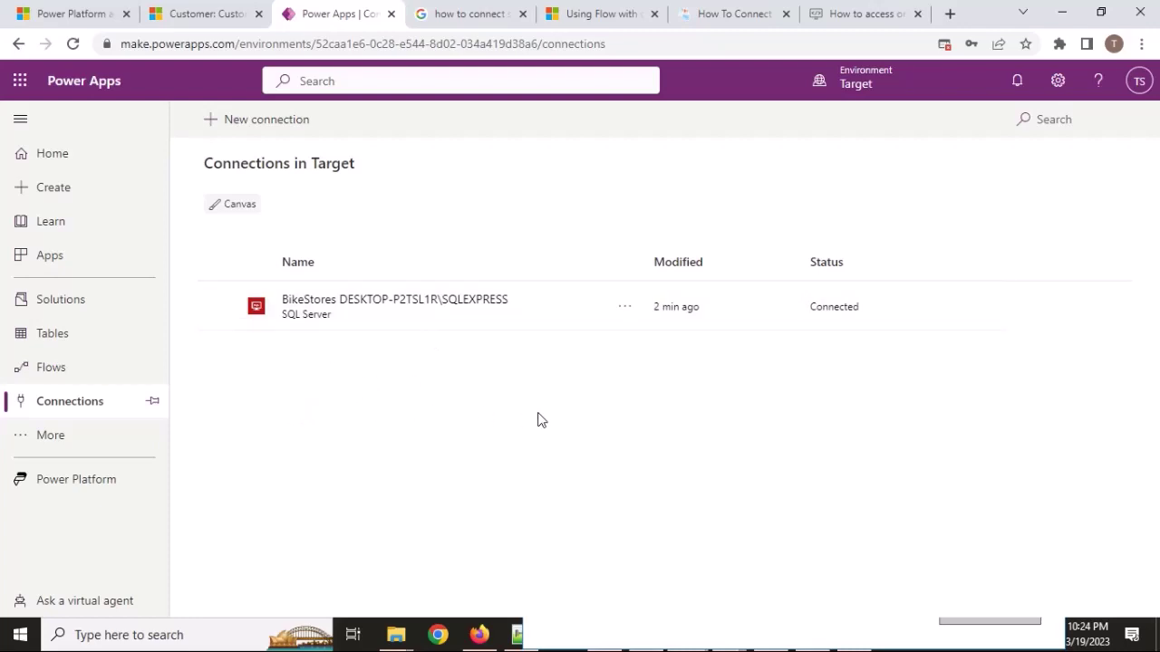
# Open the environment's Flows page and expand the New flow menu.
pyautogui.click(75, 367)
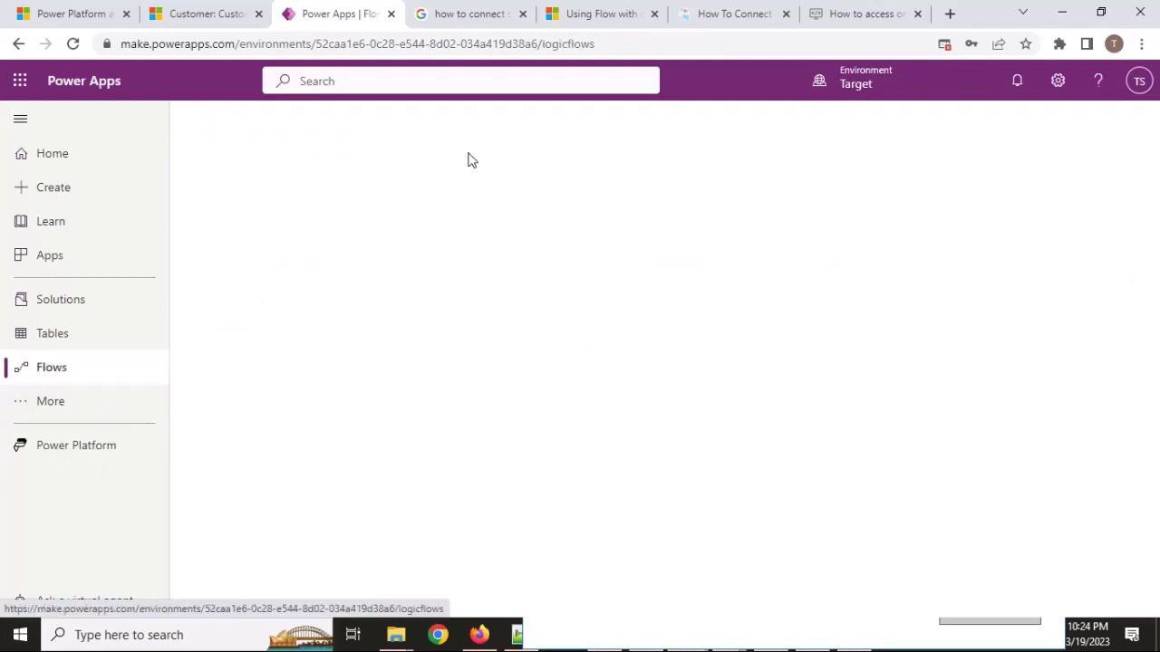
pyautogui.click(231, 11)
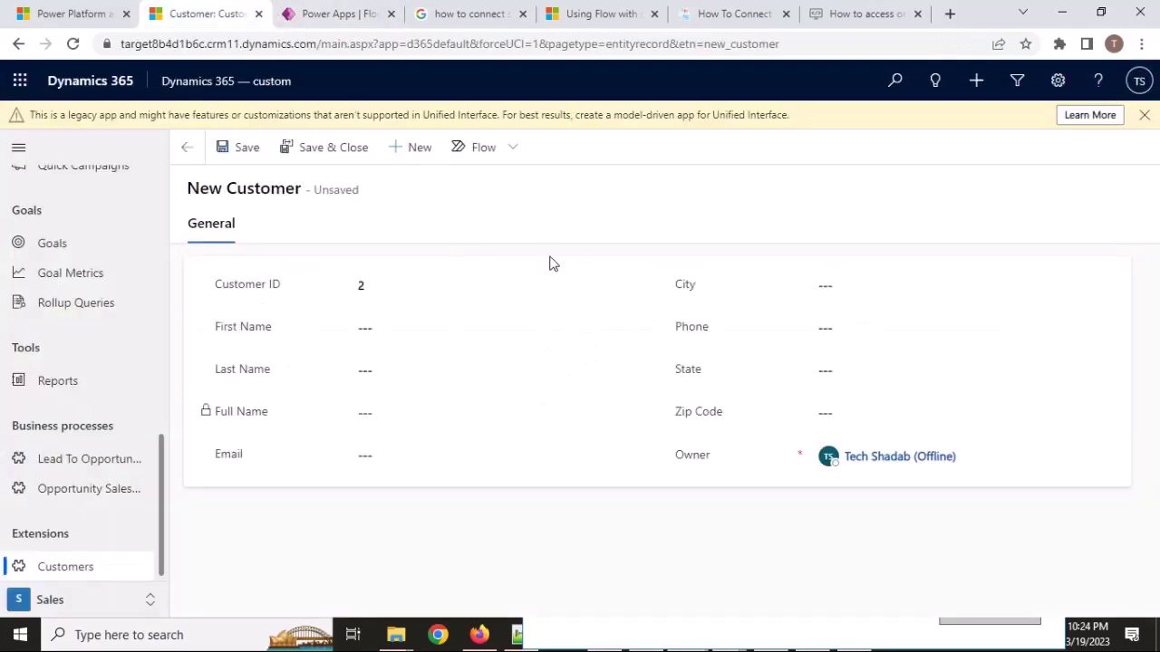
pyautogui.click(394, 287)
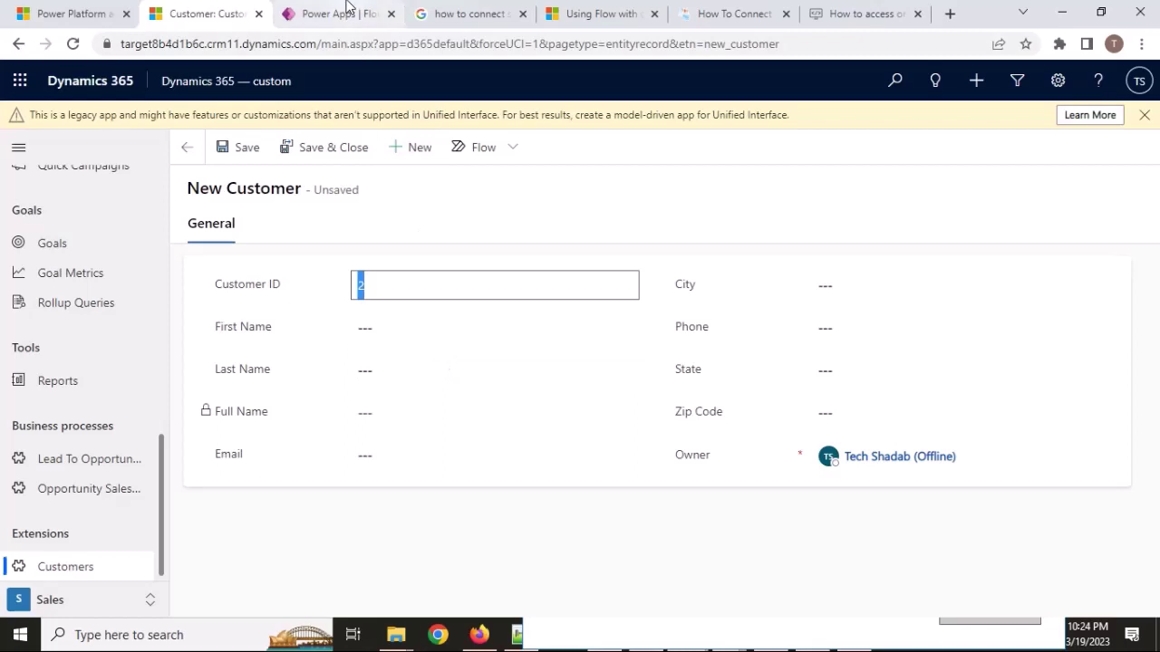
pyautogui.click(344, 13)
pyautogui.click(257, 121)
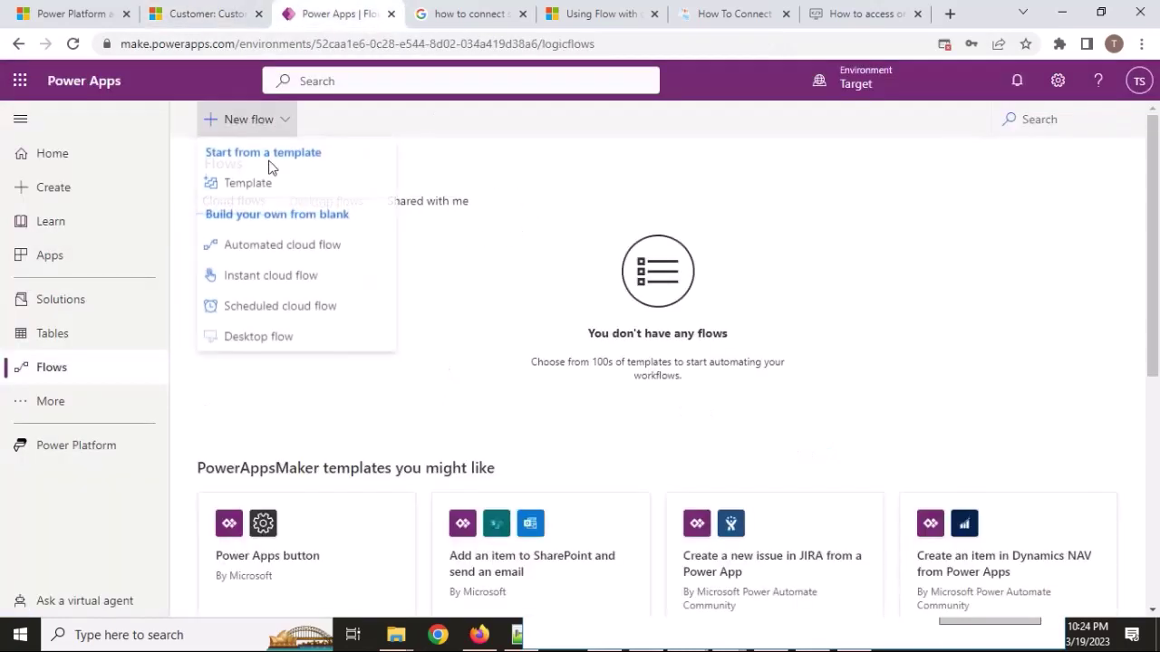
# Start an automated cloud flow named 'Update data in Customer Entity from SQL Database'.
pyautogui.click(294, 255)
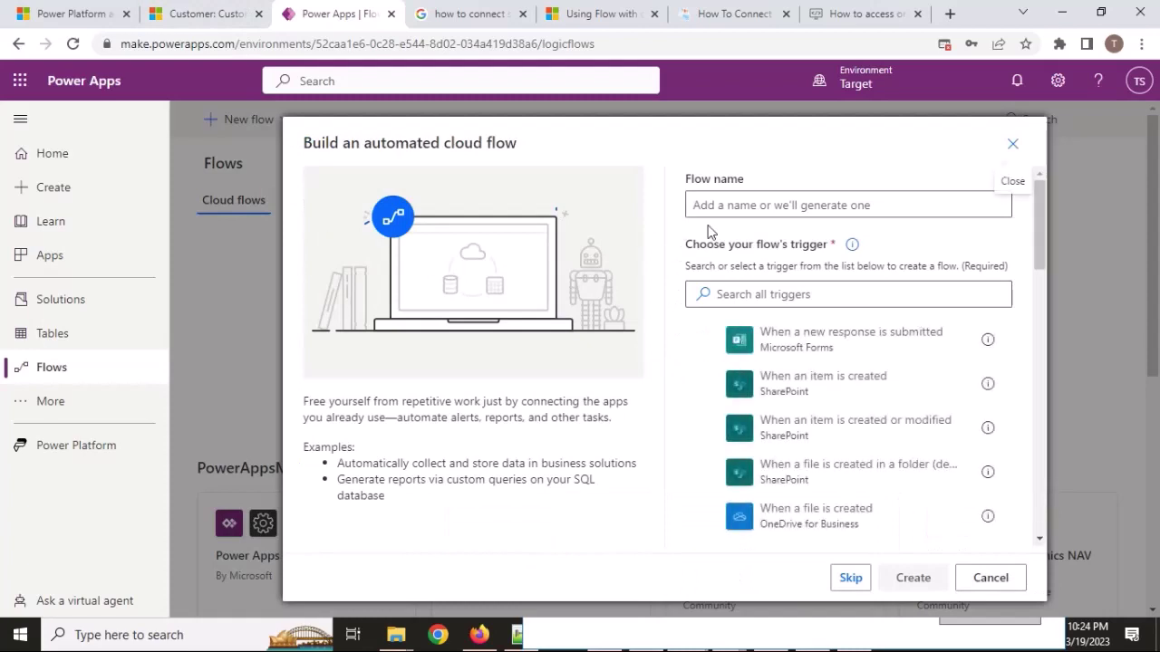
pyautogui.click(740, 209)
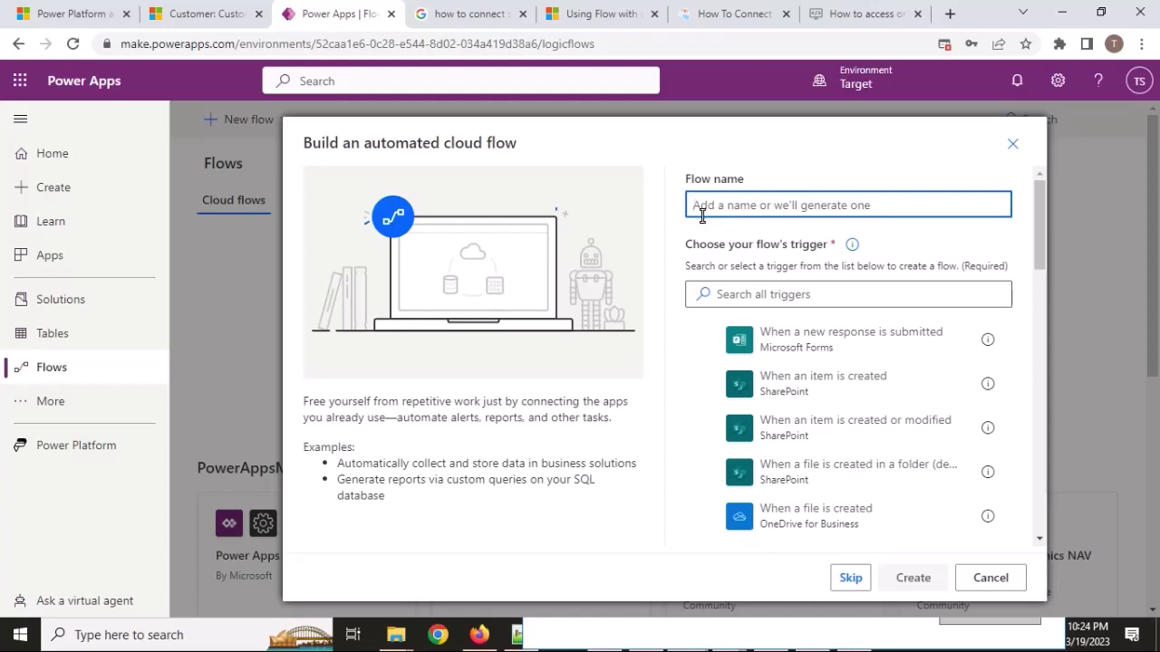
pyautogui.click(197, 17)
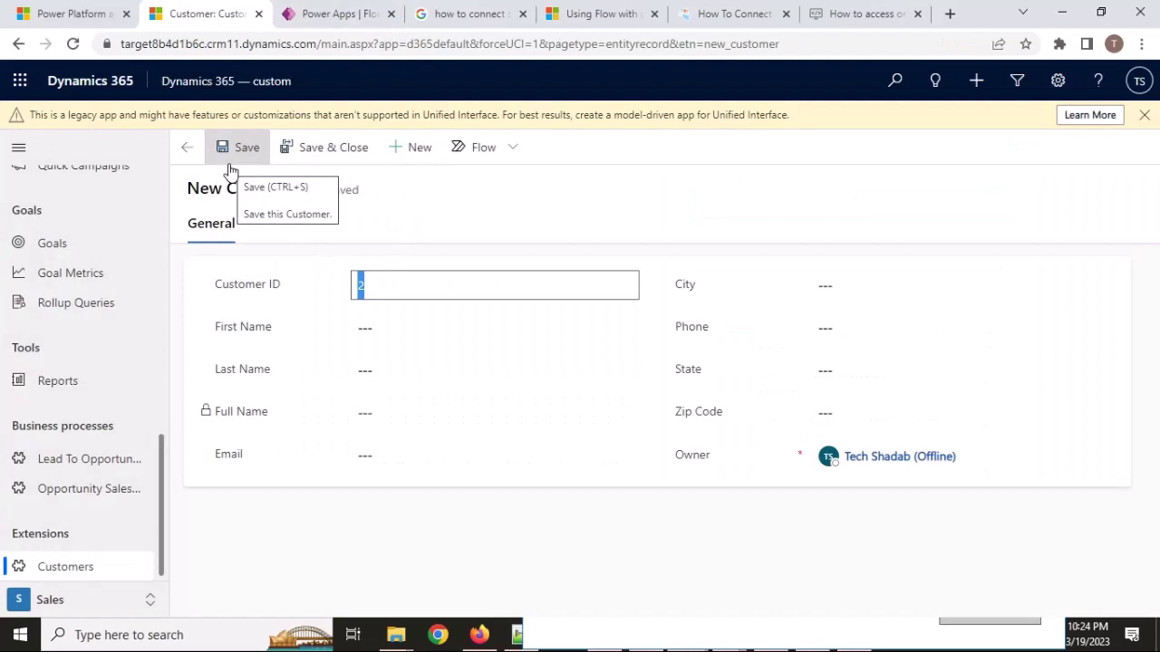
pyautogui.click(317, 13)
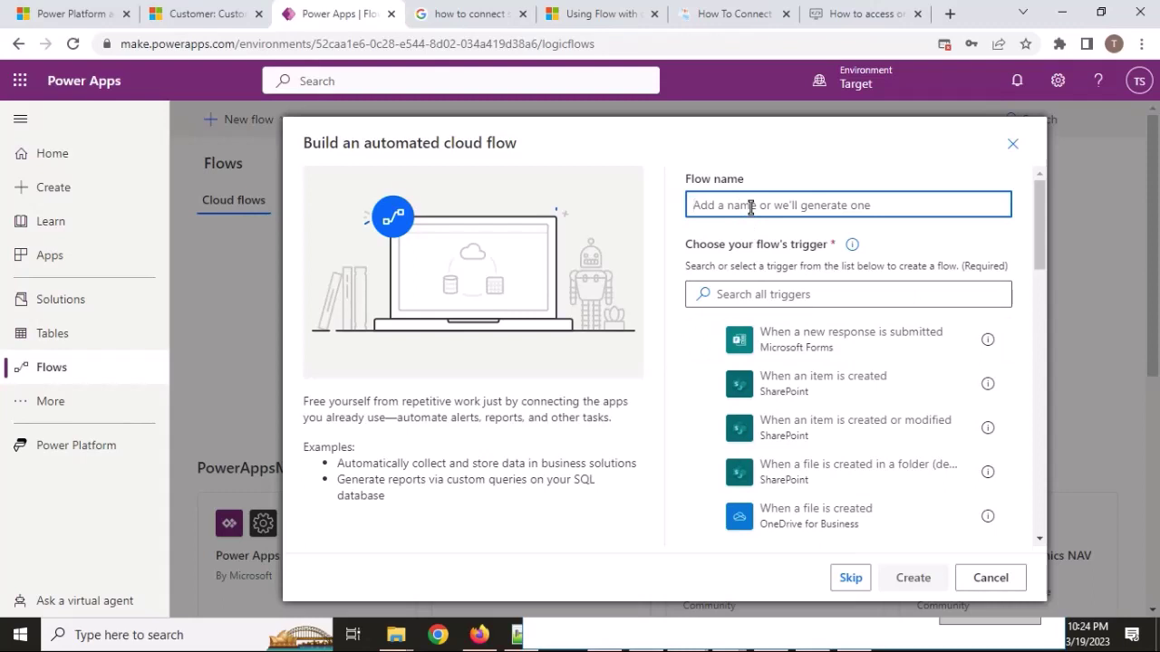
pyautogui.write('Update data in Customer Entity from')
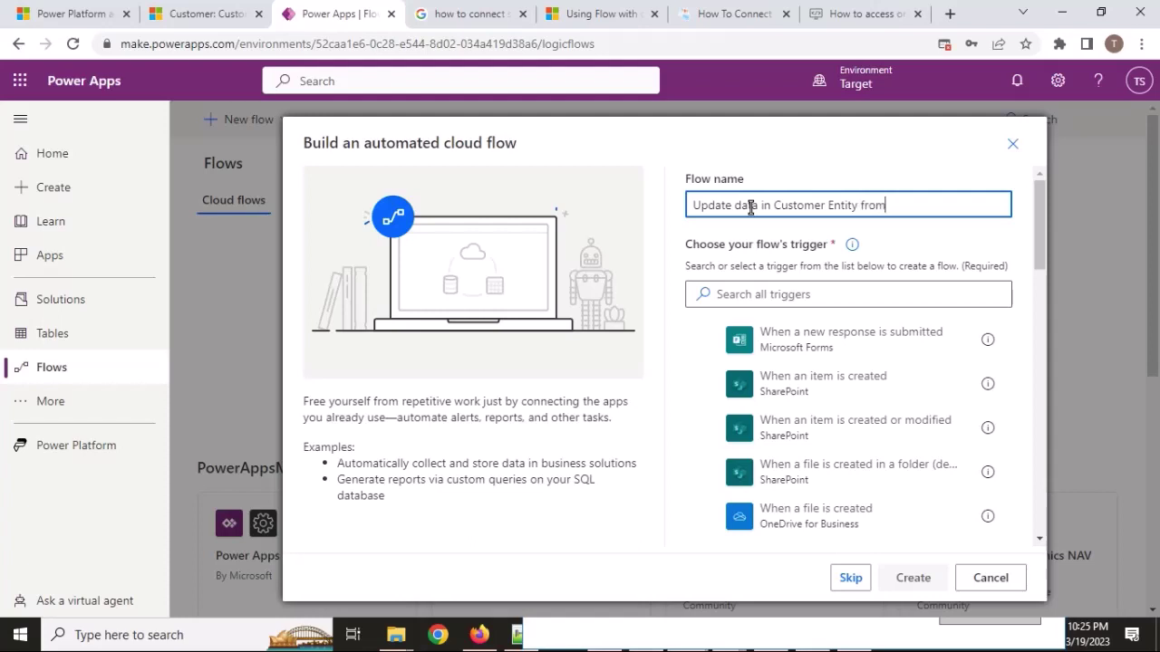
pyautogui.write('QL Database')
pyautogui.press('Tab')
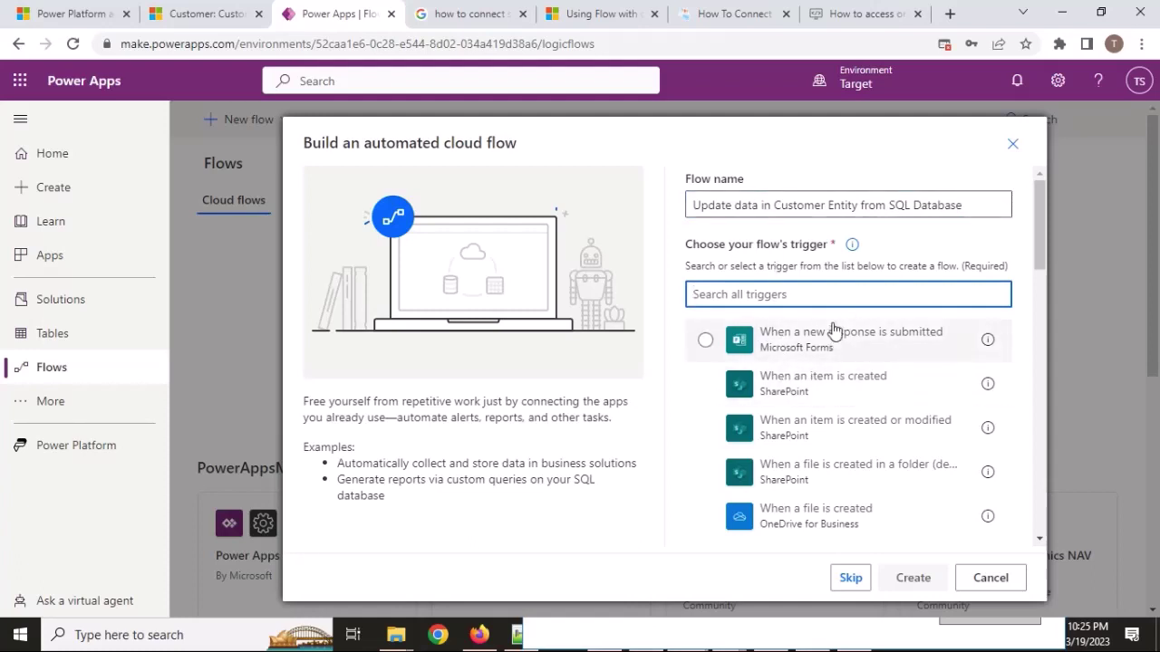
# Search the available triggers for 'dataverse'.
pyautogui.click(830, 291)
pyautogui.write('when item')
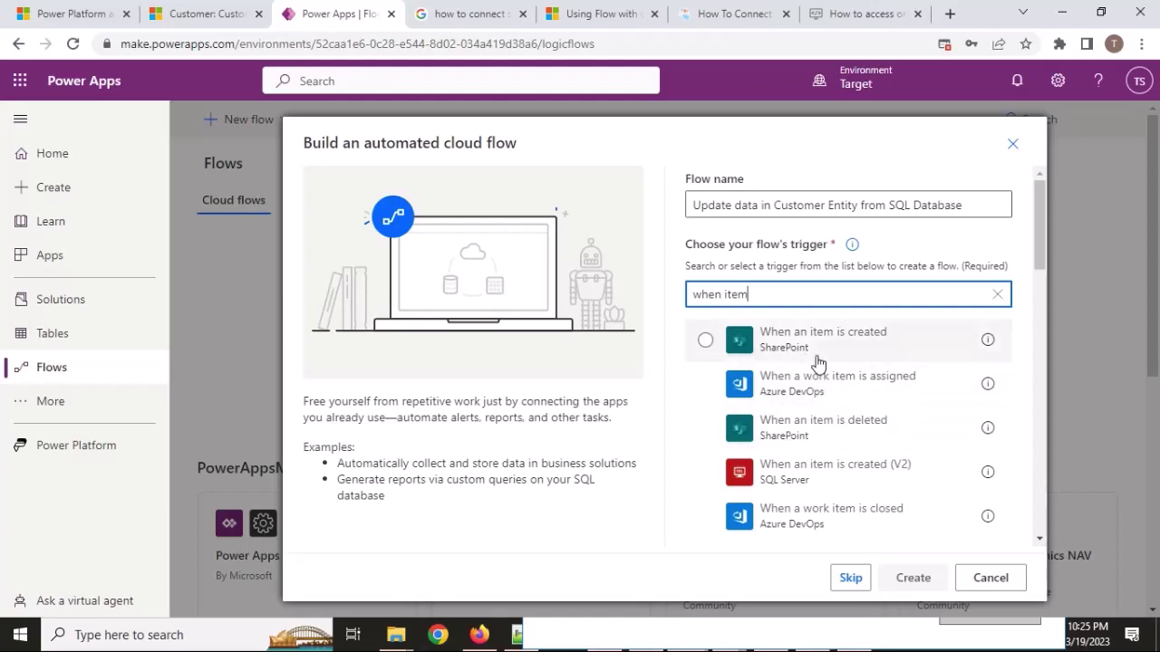
pyautogui.scroll(-3, 841, 398)
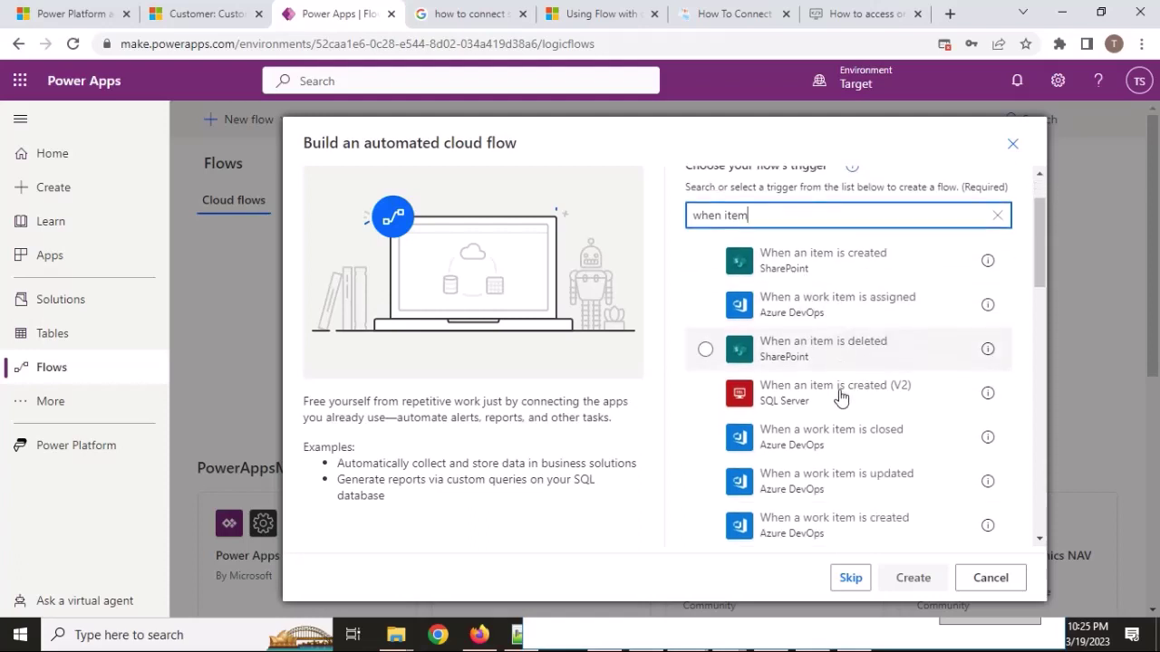
pyautogui.scroll(-4, 839, 397)
pyautogui.scroll(5, 832, 393)
pyautogui.scroll(-5, 825, 390)
pyautogui.scroll(-4, 820, 363)
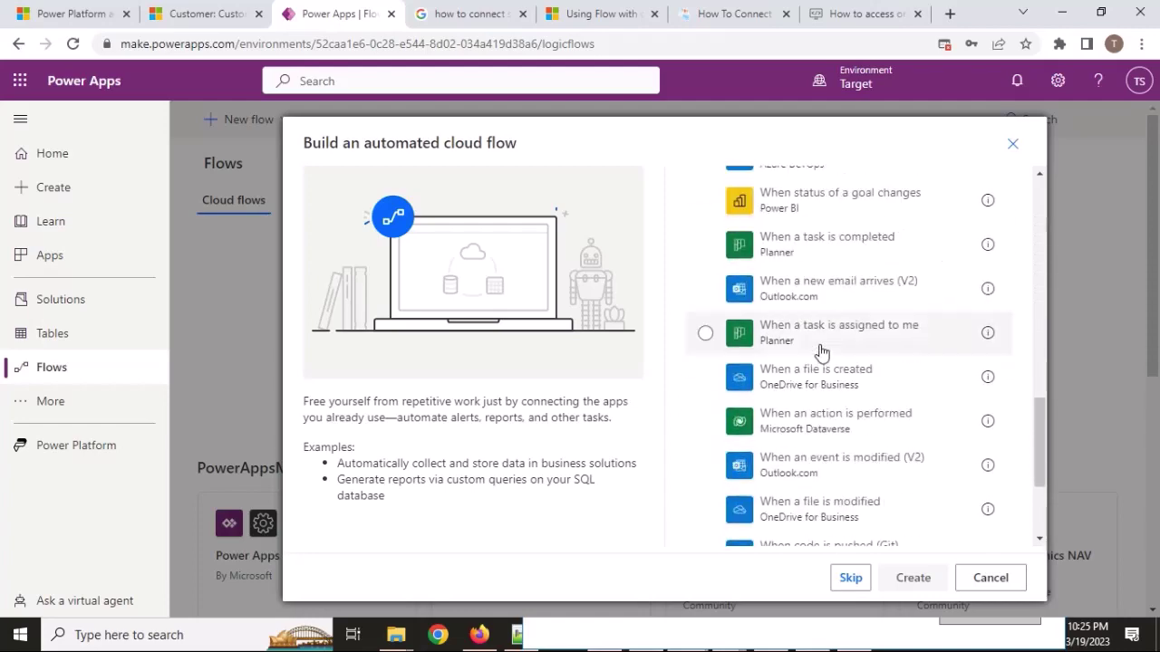
pyautogui.scroll(10, 815, 317)
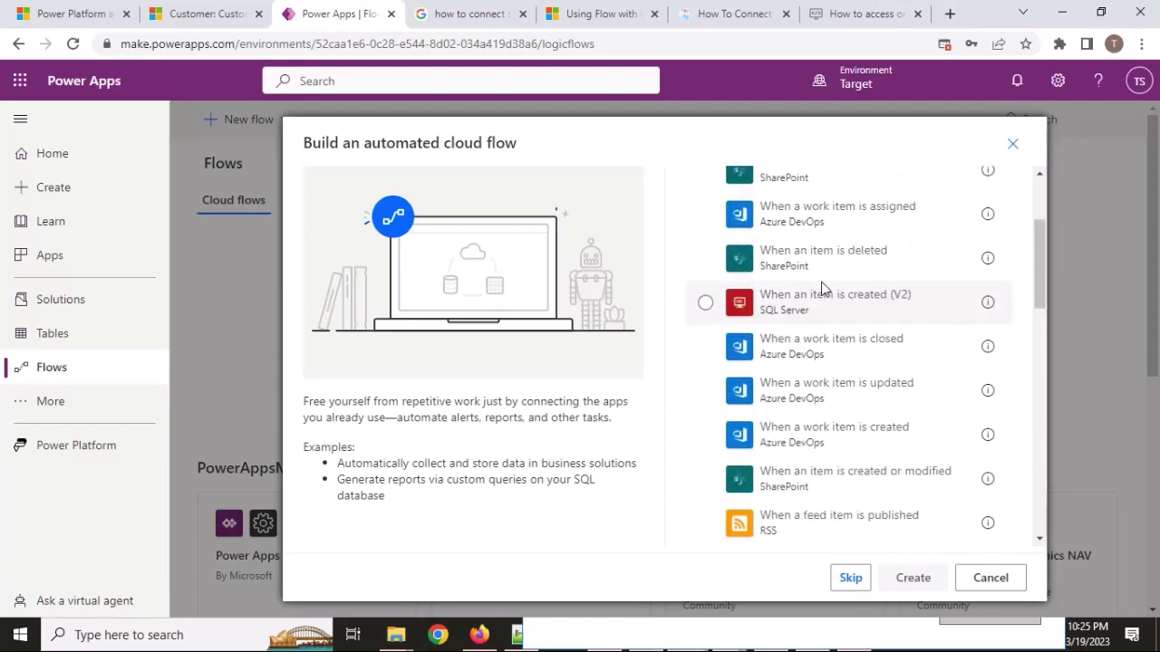
pyautogui.moveTo(823, 294); pyautogui.dragTo(675, 302)
pyautogui.write('data')
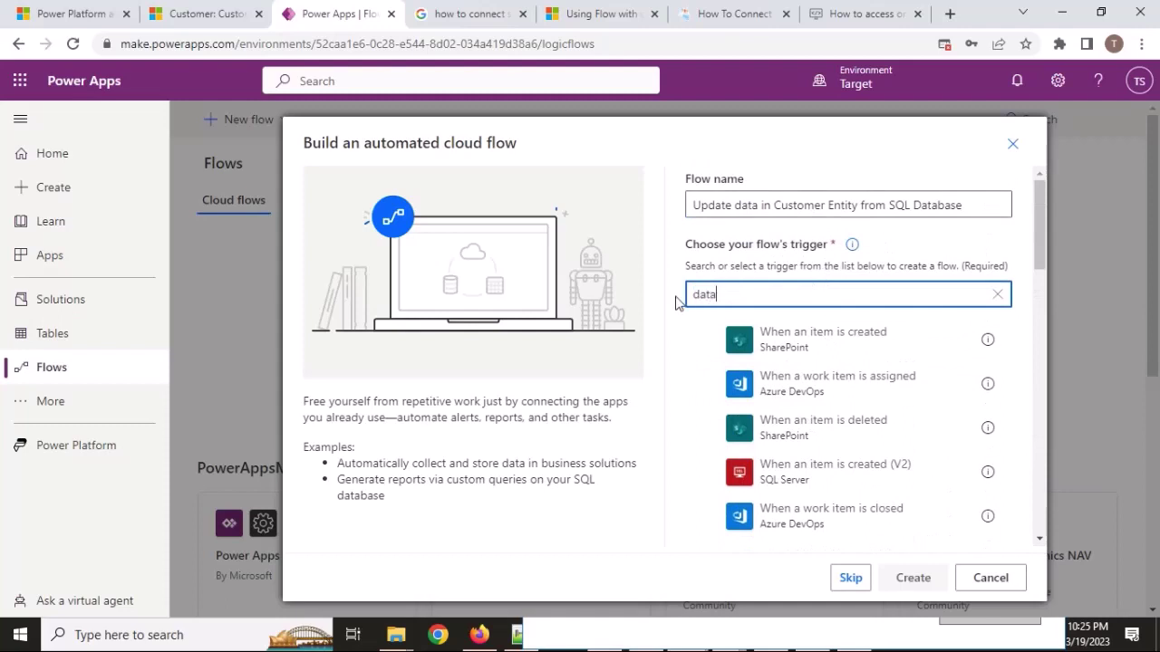
pyautogui.write('verse')
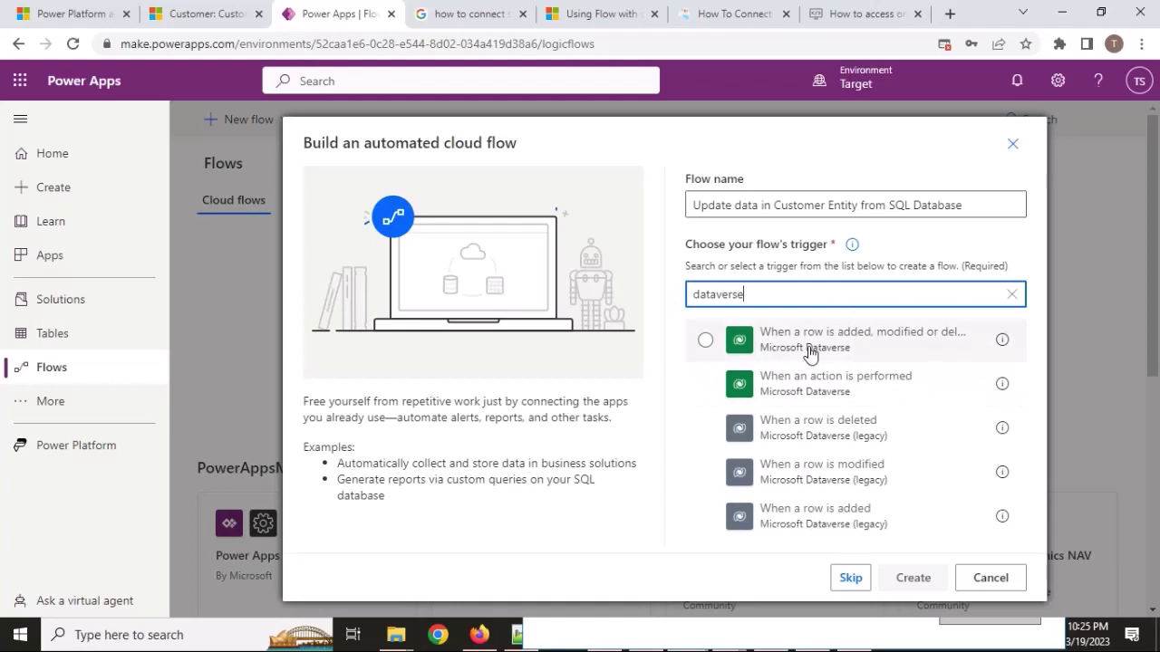
# Choose the Dataverse 'When a row is added, modified or deleted' trigger and create the flow.
pyautogui.click(809, 351)
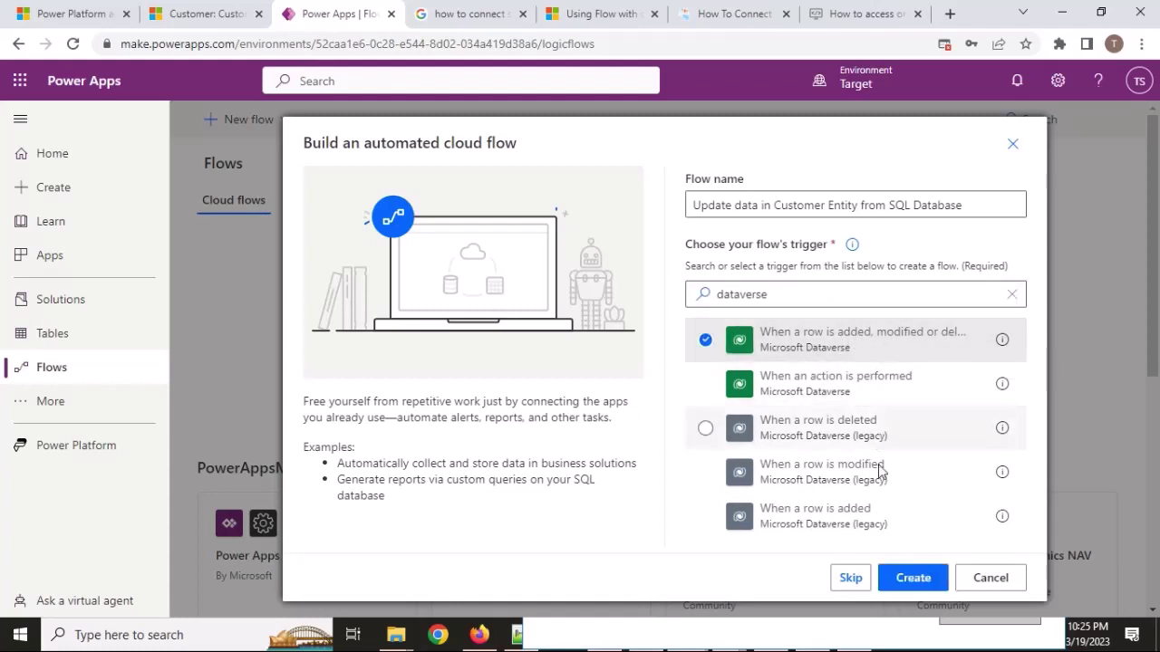
pyautogui.click(194, 9)
pyautogui.click(324, 13)
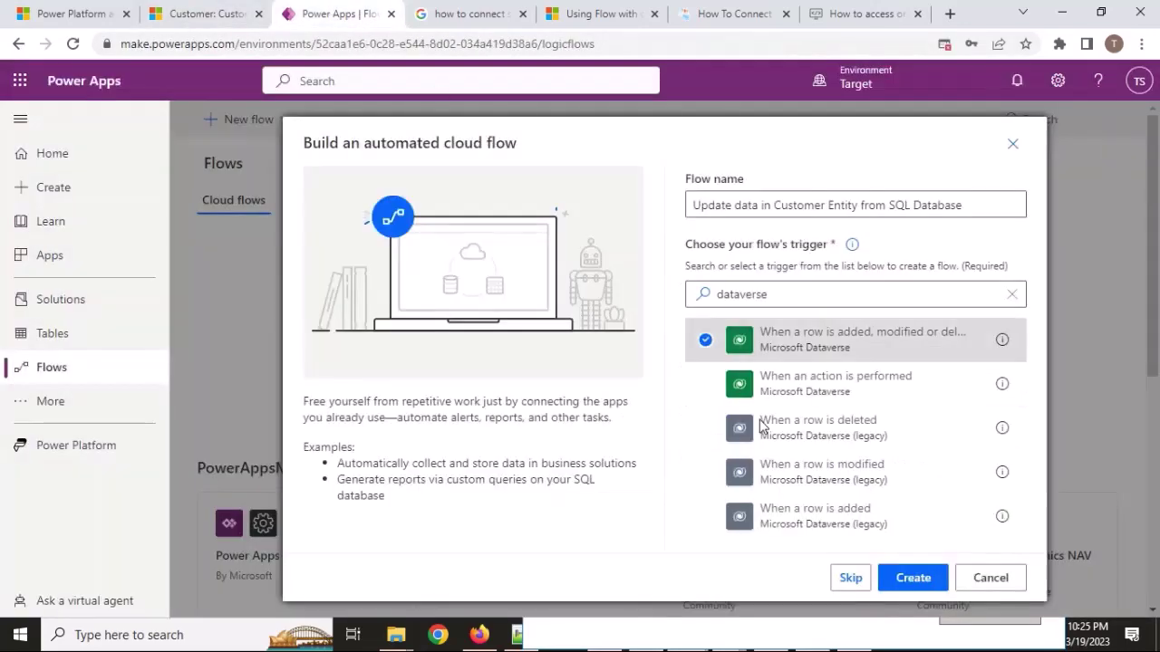
pyautogui.click(917, 580)
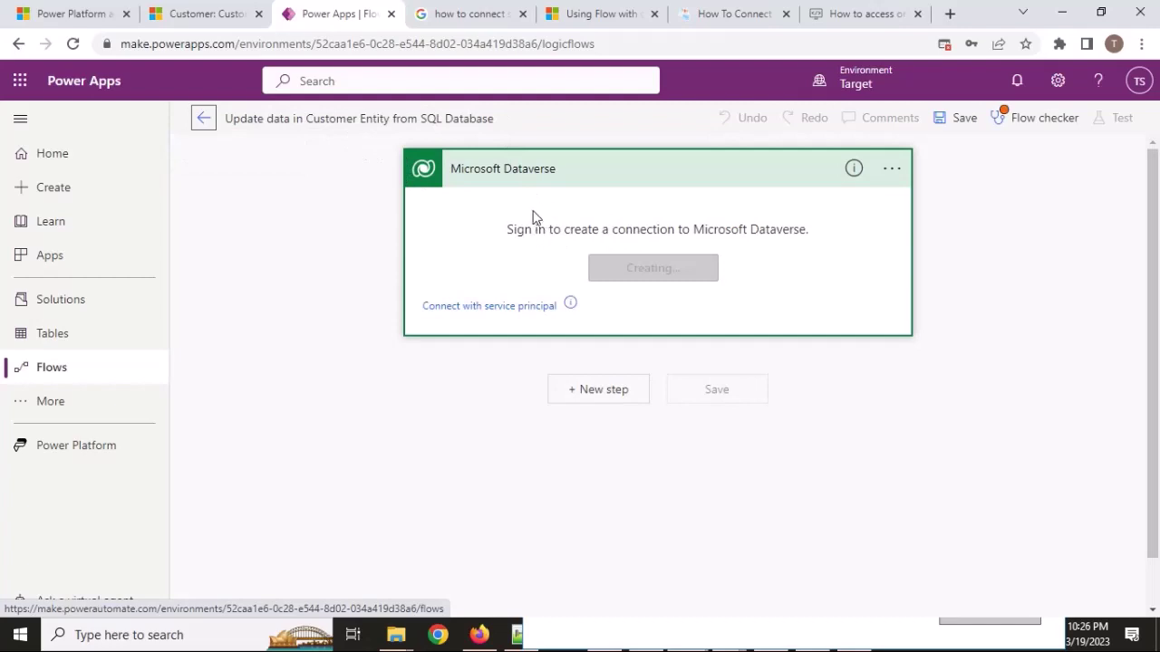
# Sign in to Microsoft Dataverse and set the trigger's change type to Added.
pyautogui.click(649, 268)
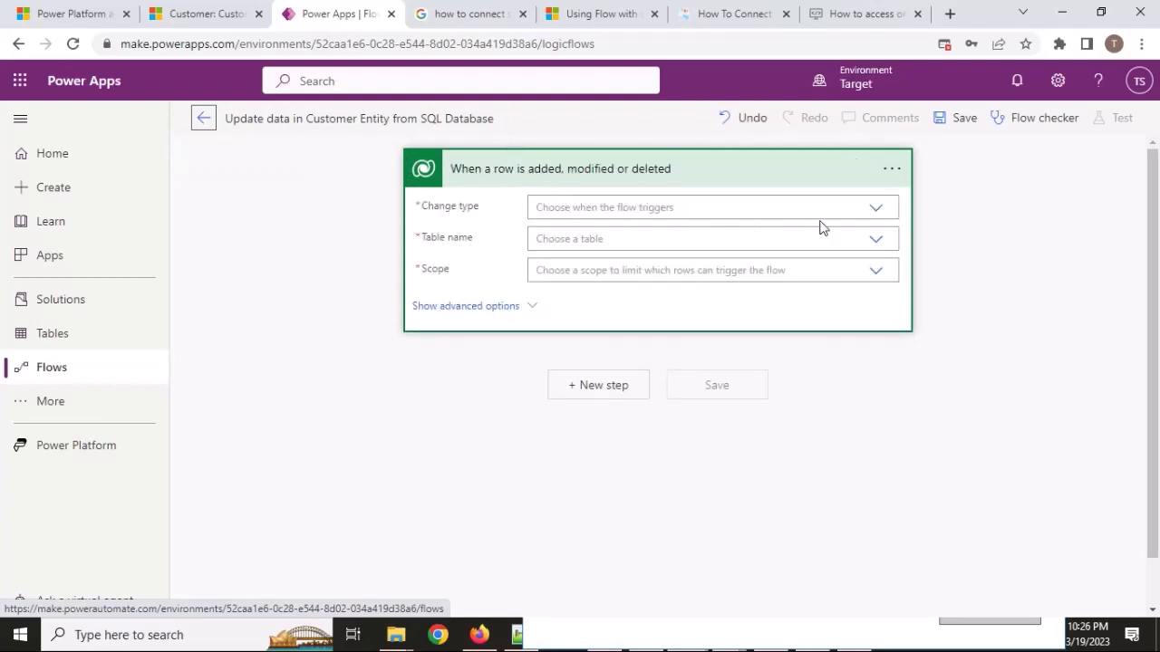
pyautogui.click(875, 211)
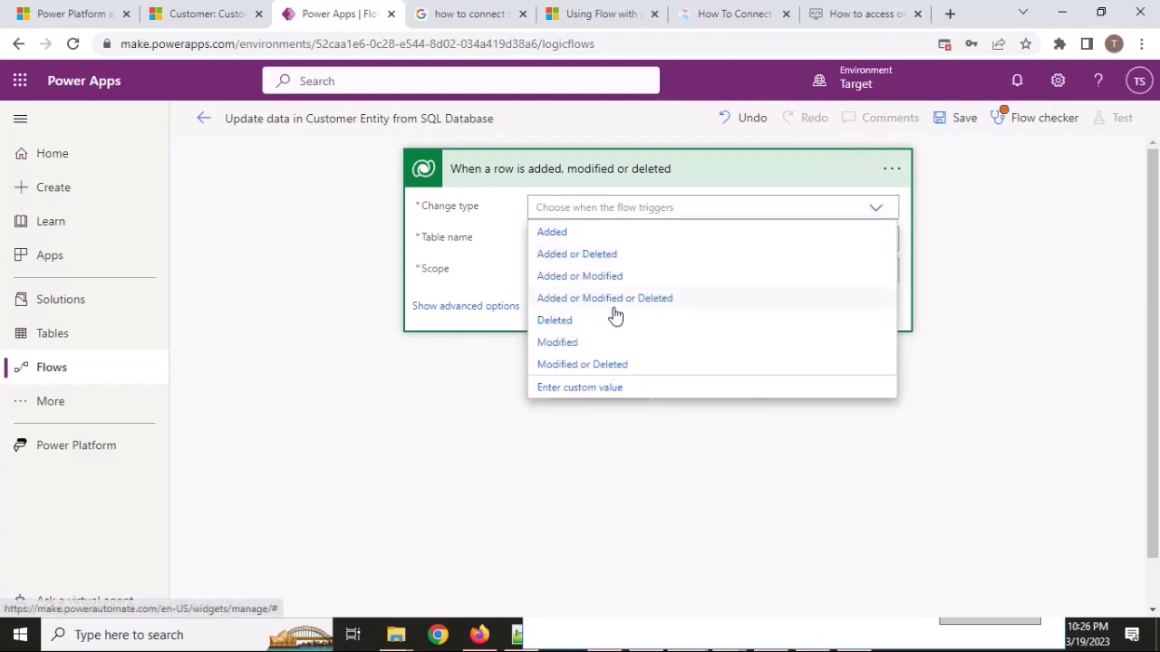
pyautogui.click(557, 235)
pyautogui.click(769, 239)
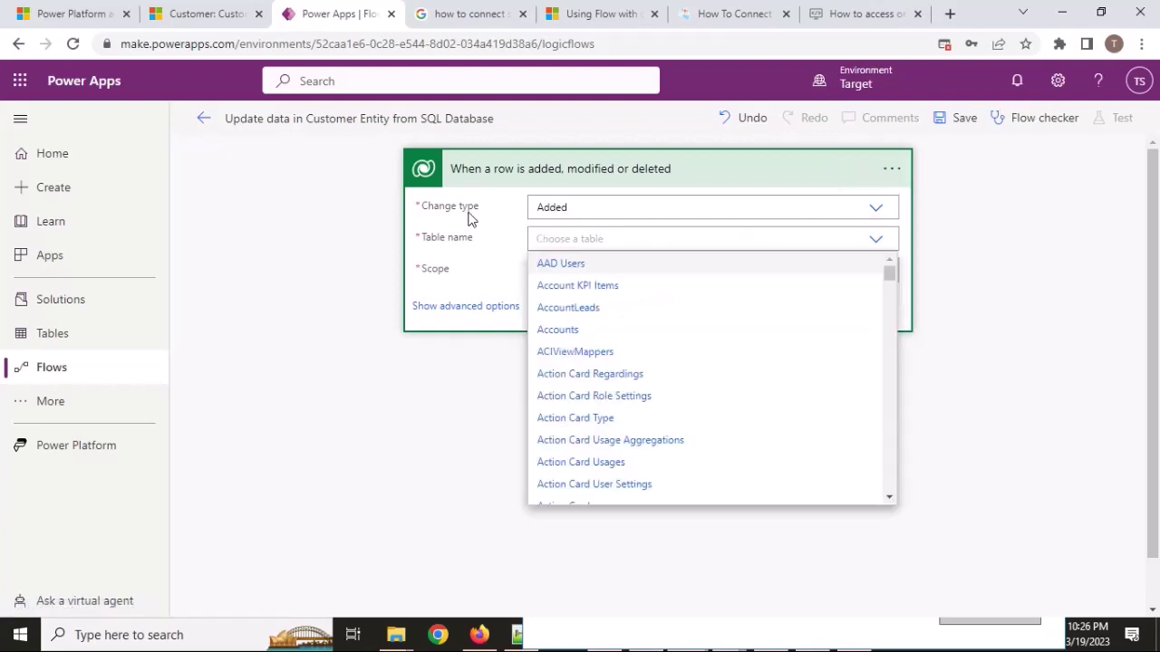
pyautogui.click(588, 206)
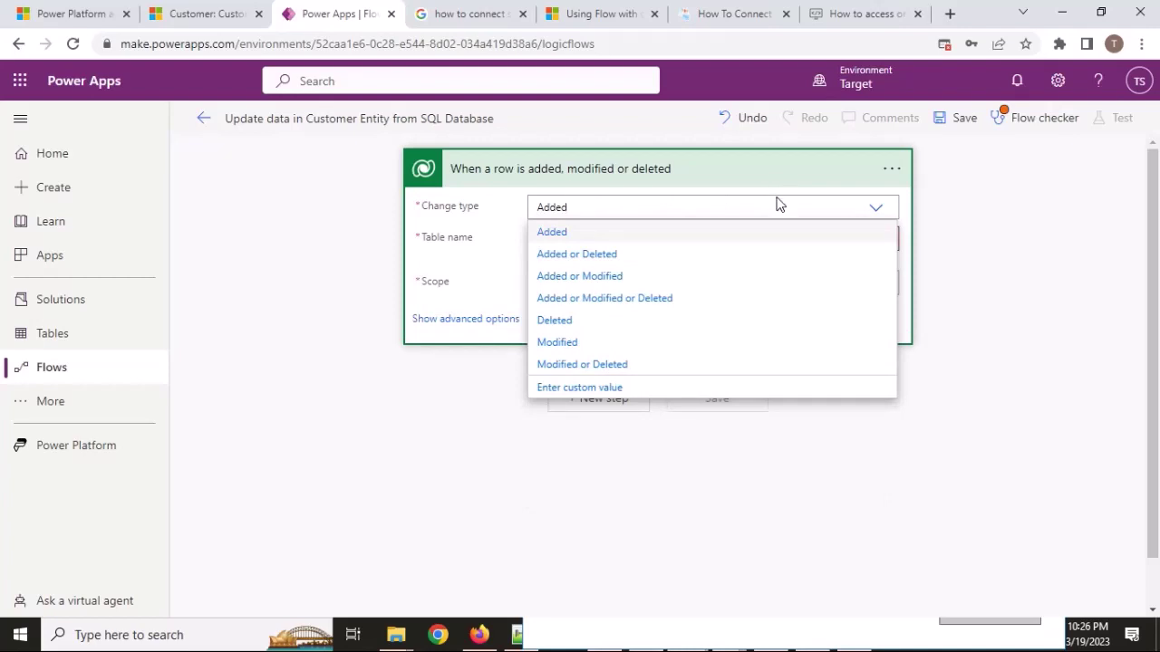
pyautogui.click(551, 209)
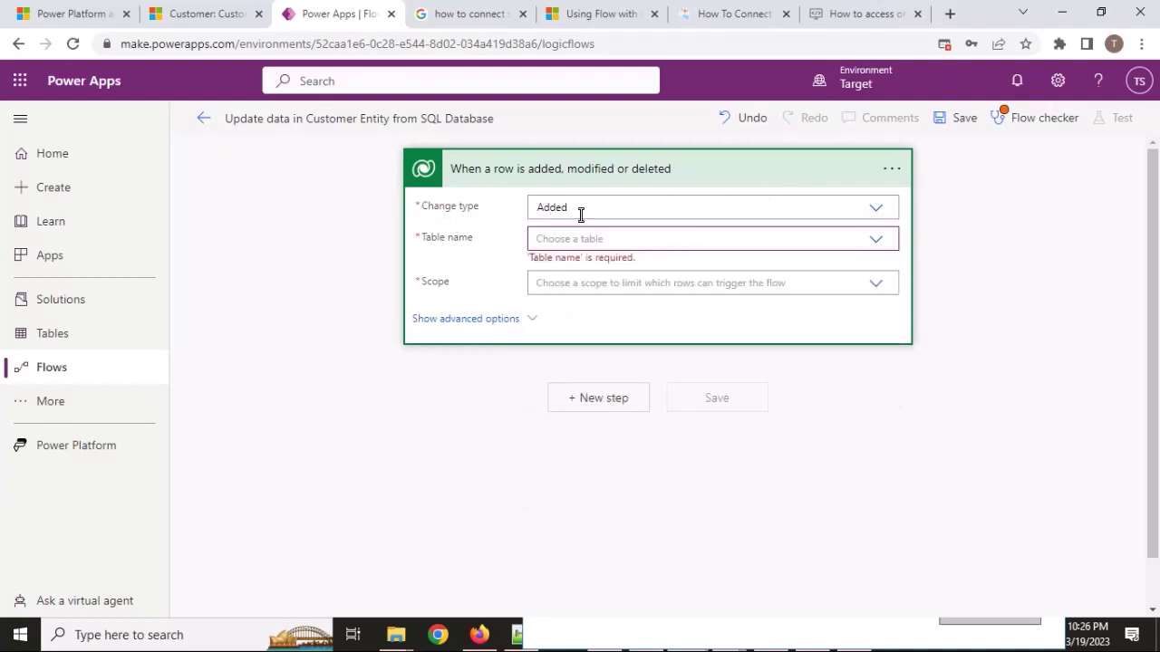
pyautogui.click(238, 12)
pyautogui.click(335, 14)
pyautogui.click(605, 208)
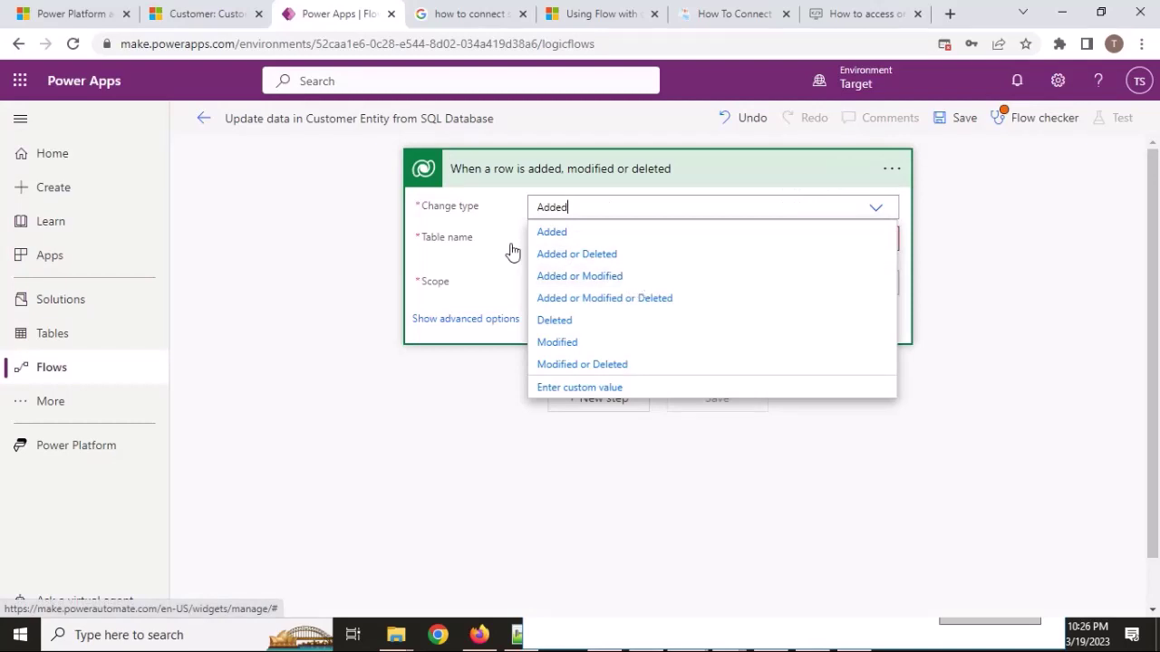
pyautogui.click(483, 199)
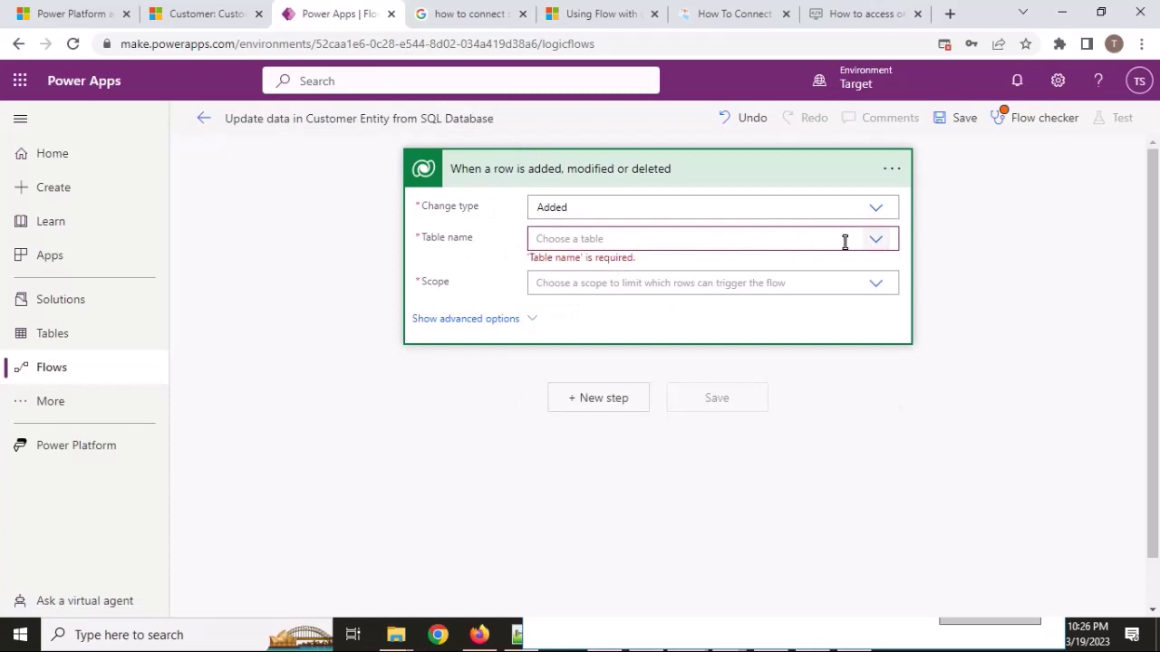
# Make the trigger watch the Customers table at Organization scope.
pyautogui.click(730, 240)
pyautogui.write('customers')
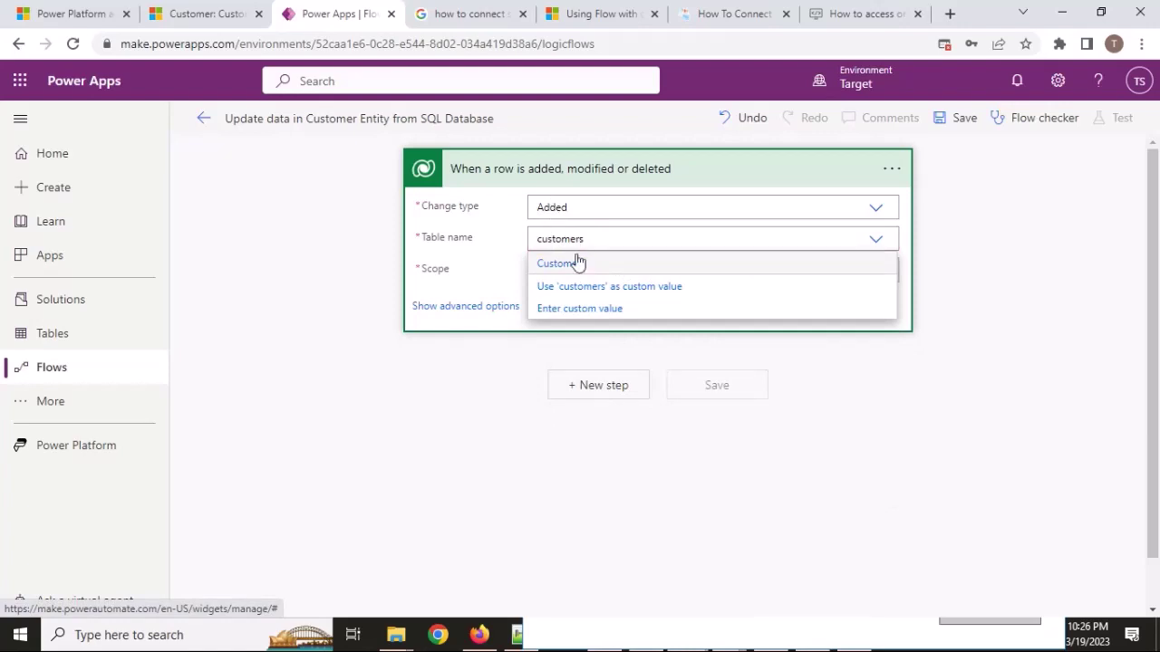
pyautogui.click(575, 264)
pyautogui.click(651, 272)
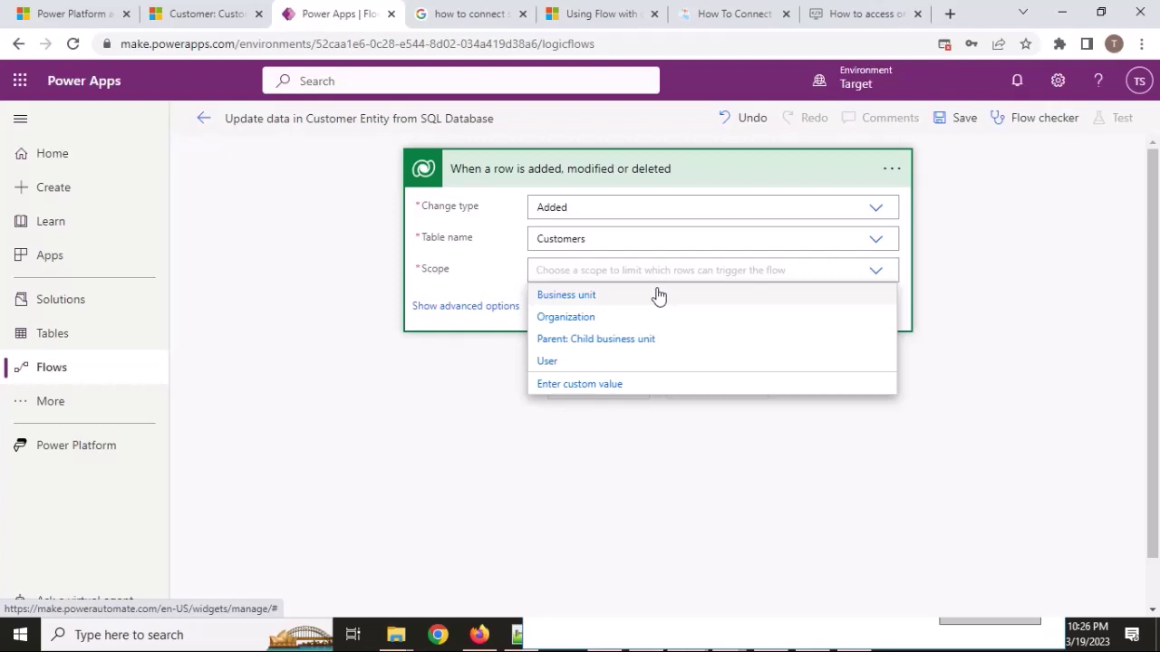
pyautogui.click(602, 317)
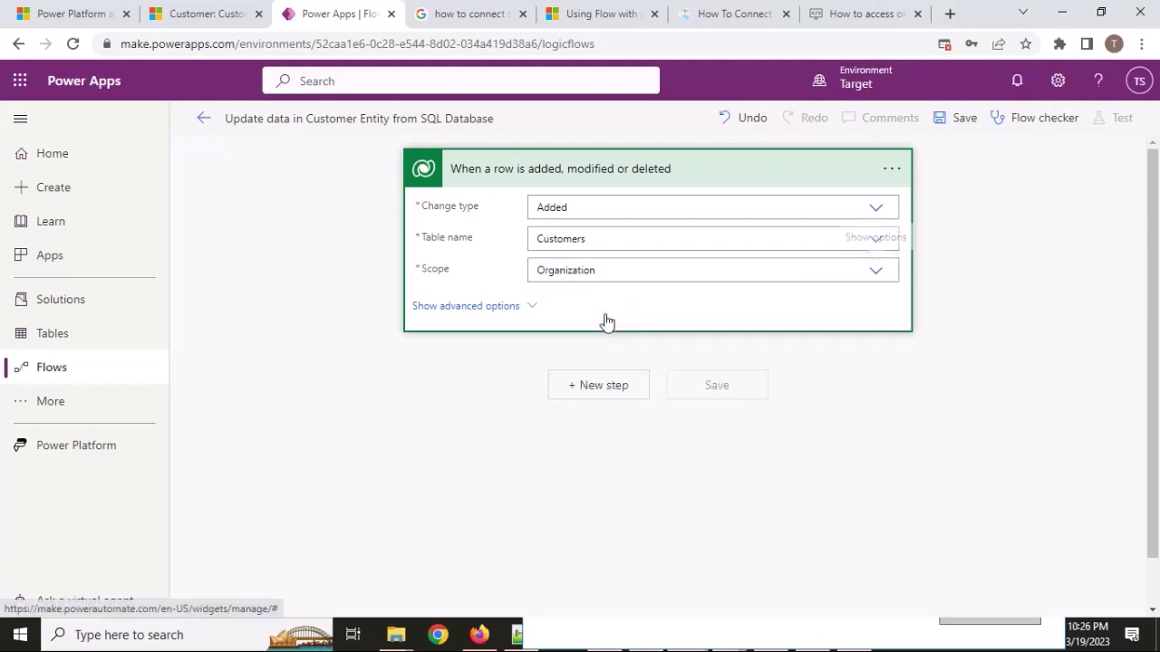
# Review the trigger's advanced options, then leave the trigger card collapsed.
pyautogui.click(526, 308)
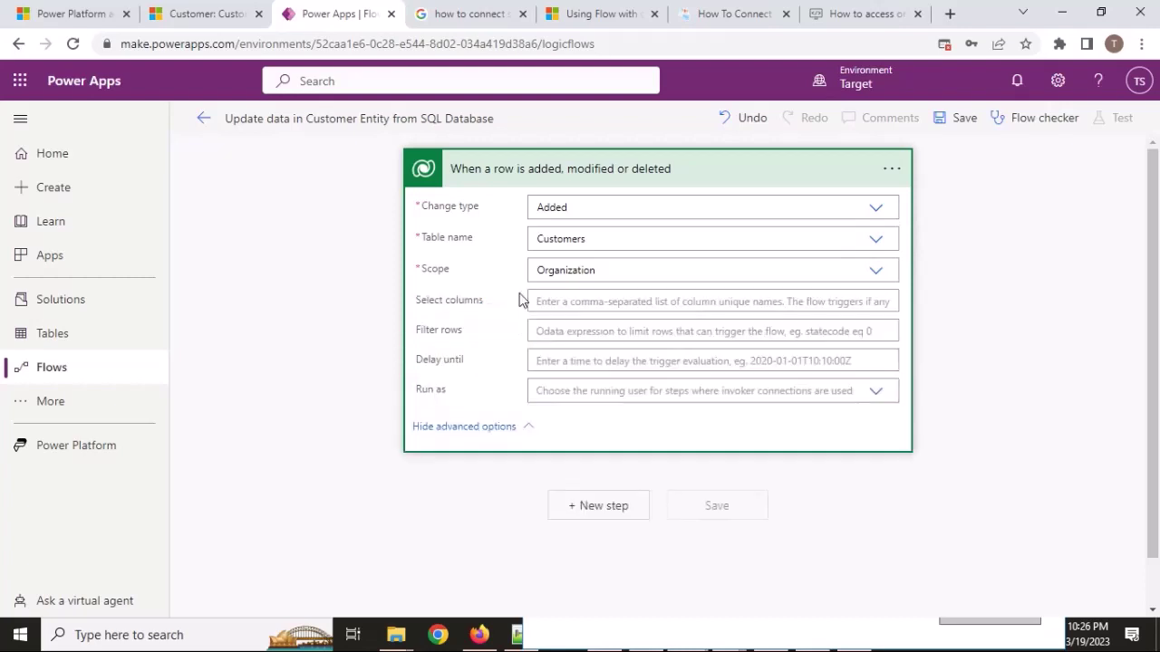
pyautogui.click(595, 174)
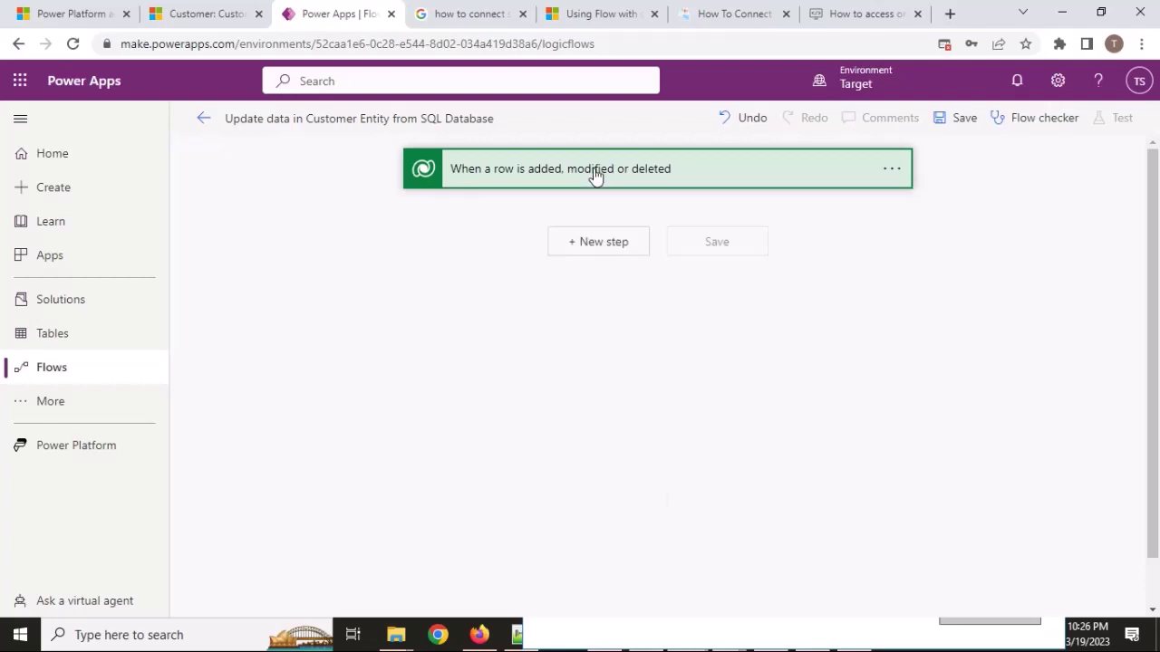
pyautogui.click(595, 174)
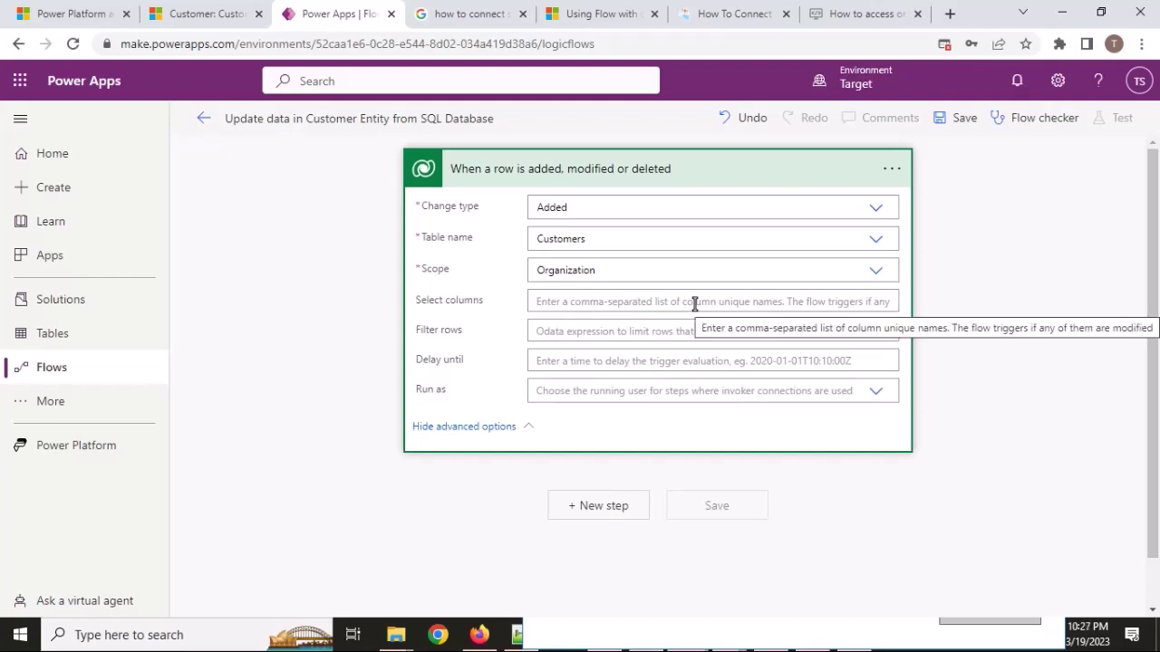
pyautogui.click(761, 174)
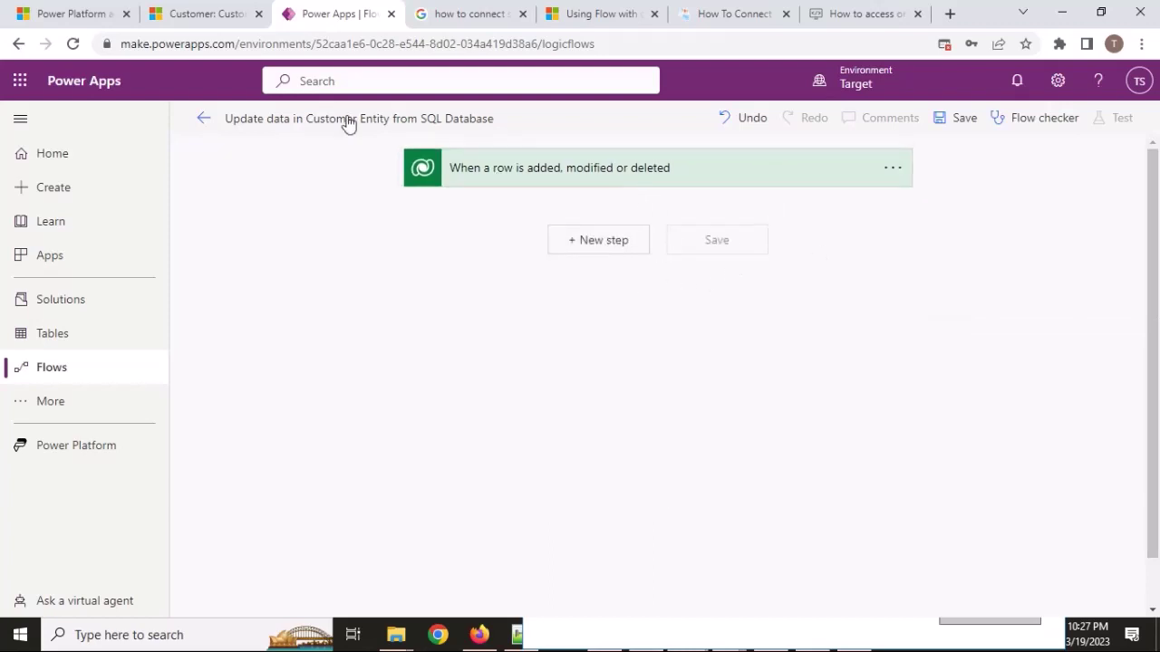
pyautogui.click(181, 12)
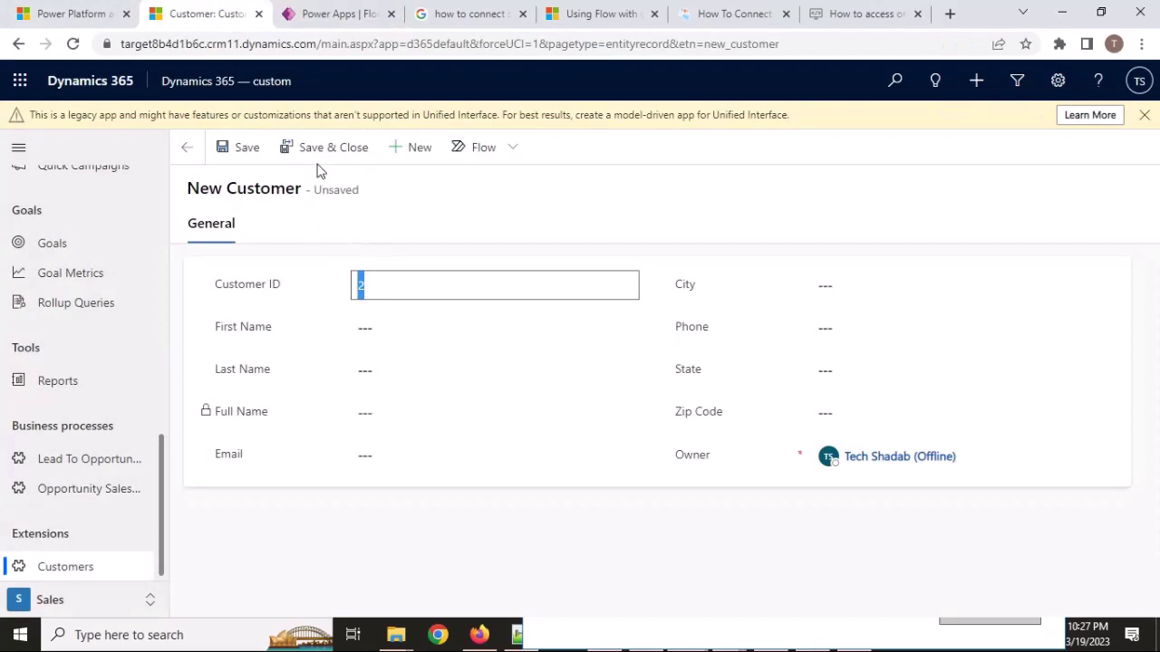
pyautogui.click(333, 13)
pyautogui.click(646, 179)
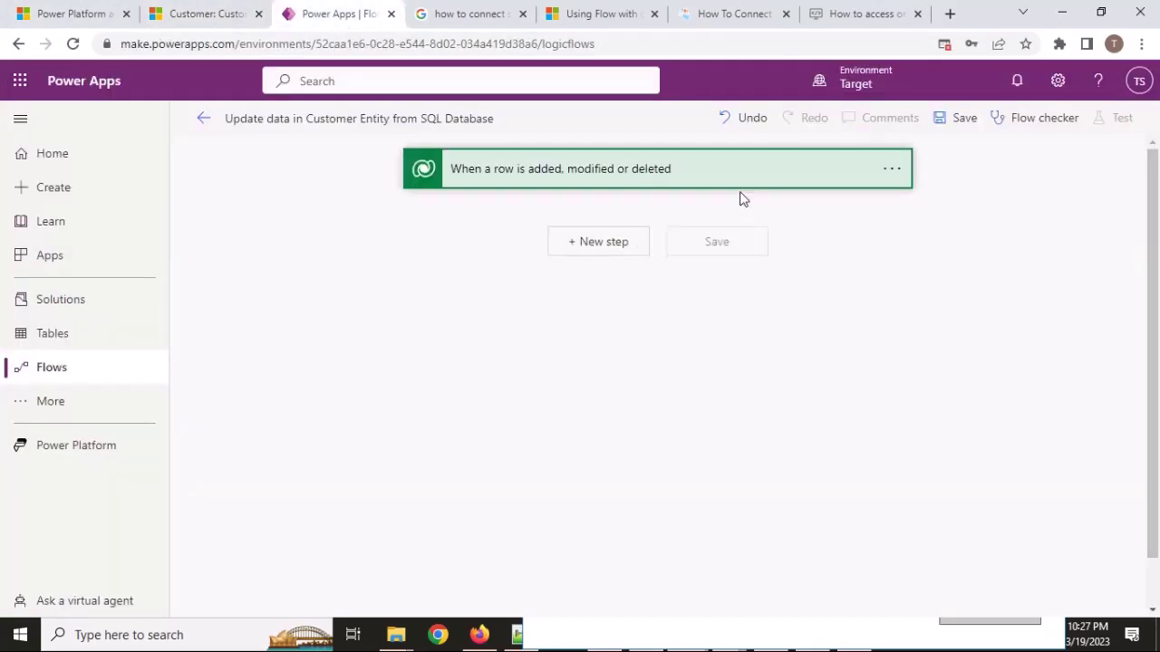
pyautogui.click(608, 187)
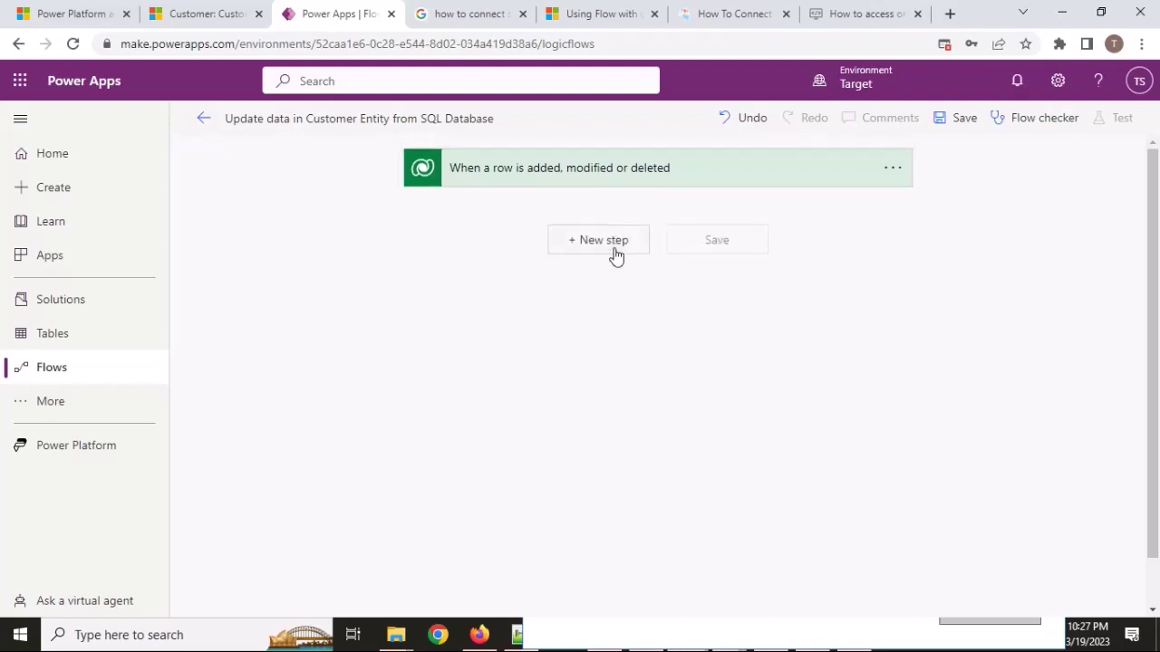
# Add a new step after the trigger using the SQL Server connector found by searching 'sql'.
pyautogui.click(612, 244)
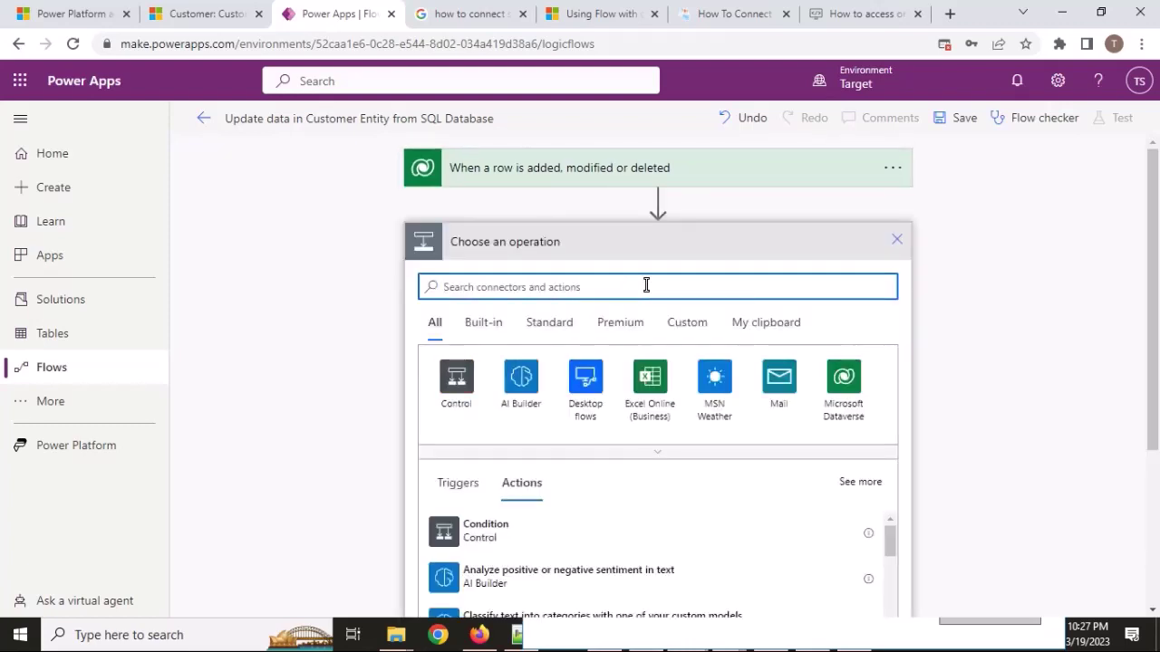
pyautogui.write('sql')
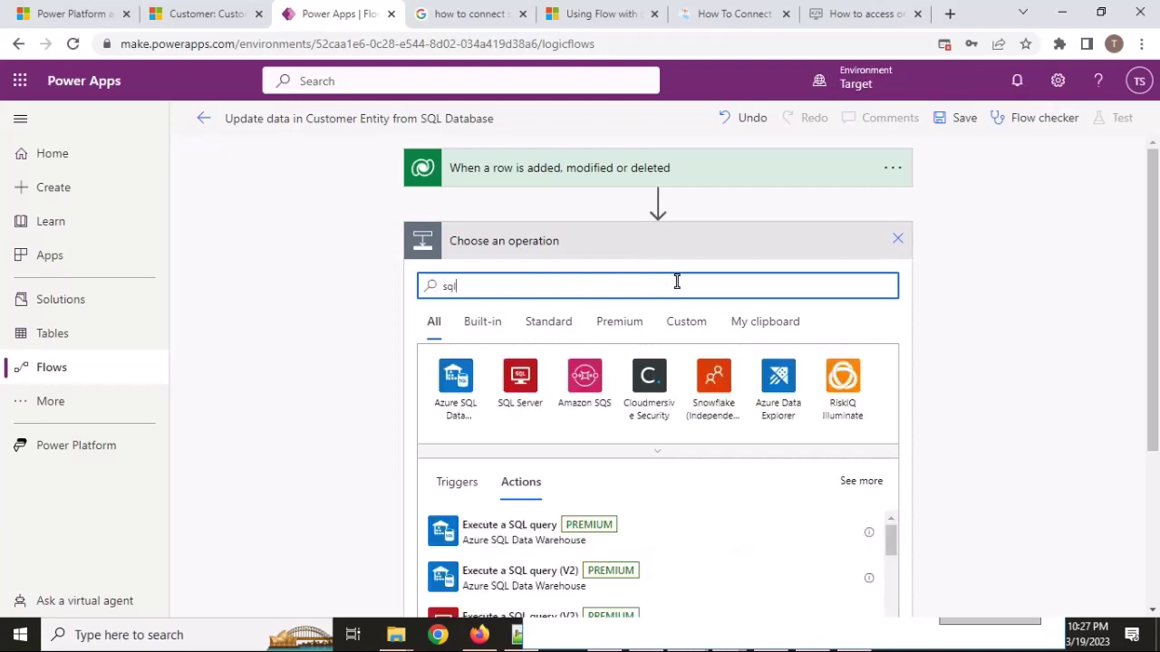
pyautogui.click(509, 390)
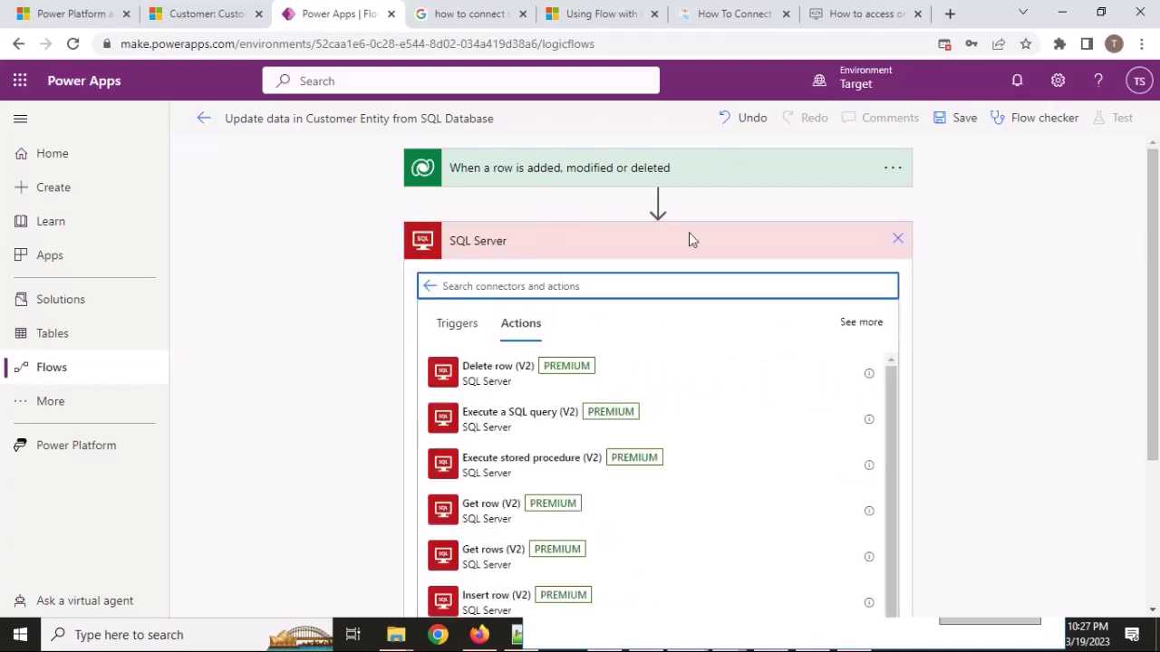
pyautogui.scroll(-1, 510, 461)
pyautogui.scroll(1, 523, 409)
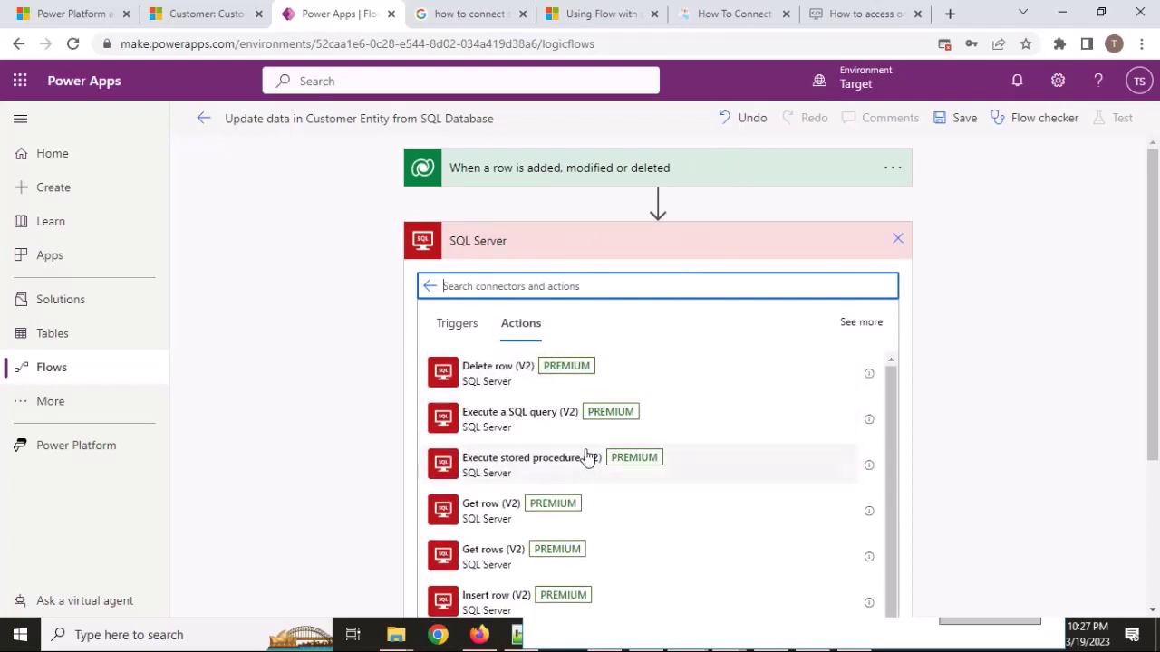
pyautogui.scroll(-1, 598, 440)
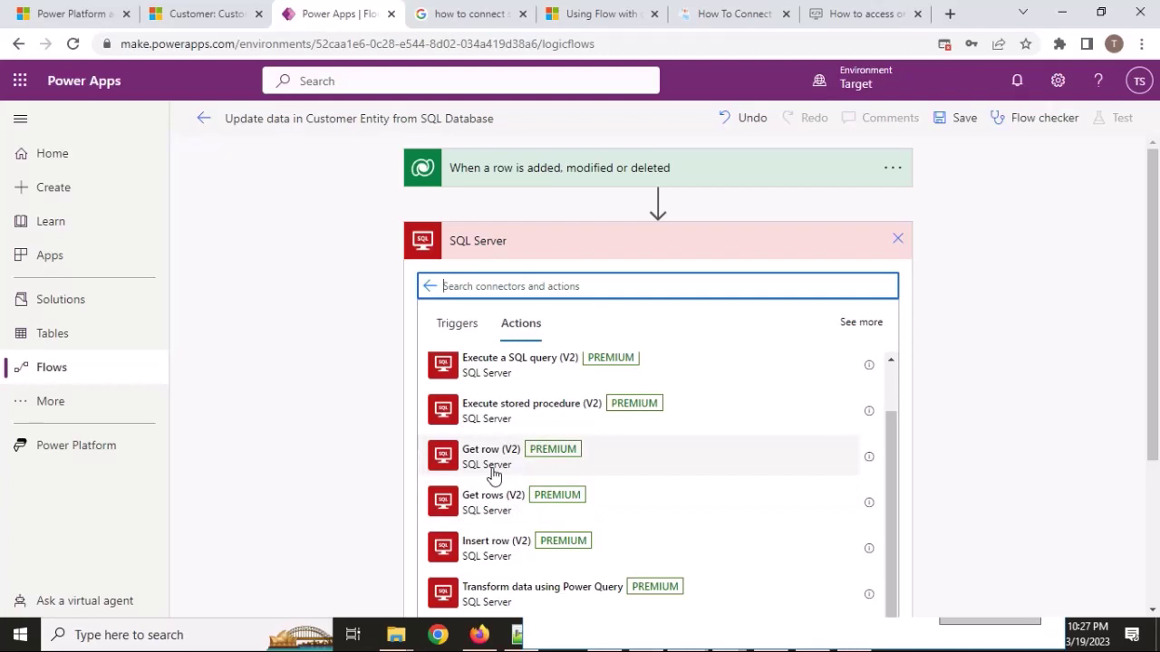
# Confirm the Dynamics 365 customer's Customer ID is 2, then bring up the data gateway status window.
pyautogui.hotkey('ctrl', 'shift', 'Tab')
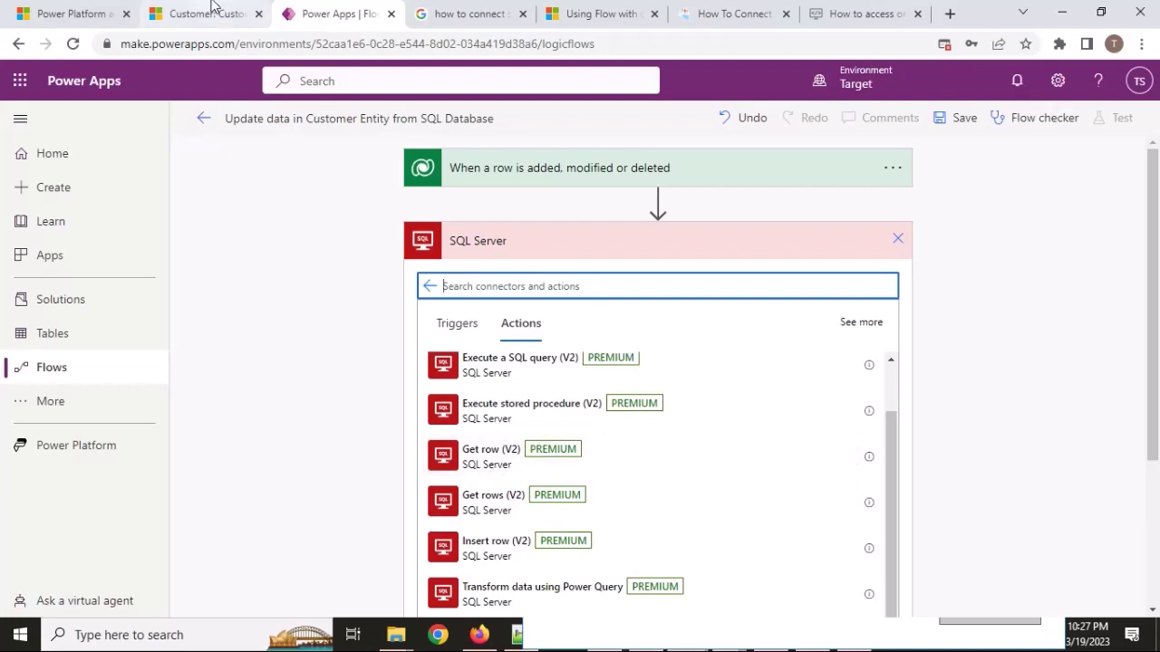
pyautogui.click(403, 283)
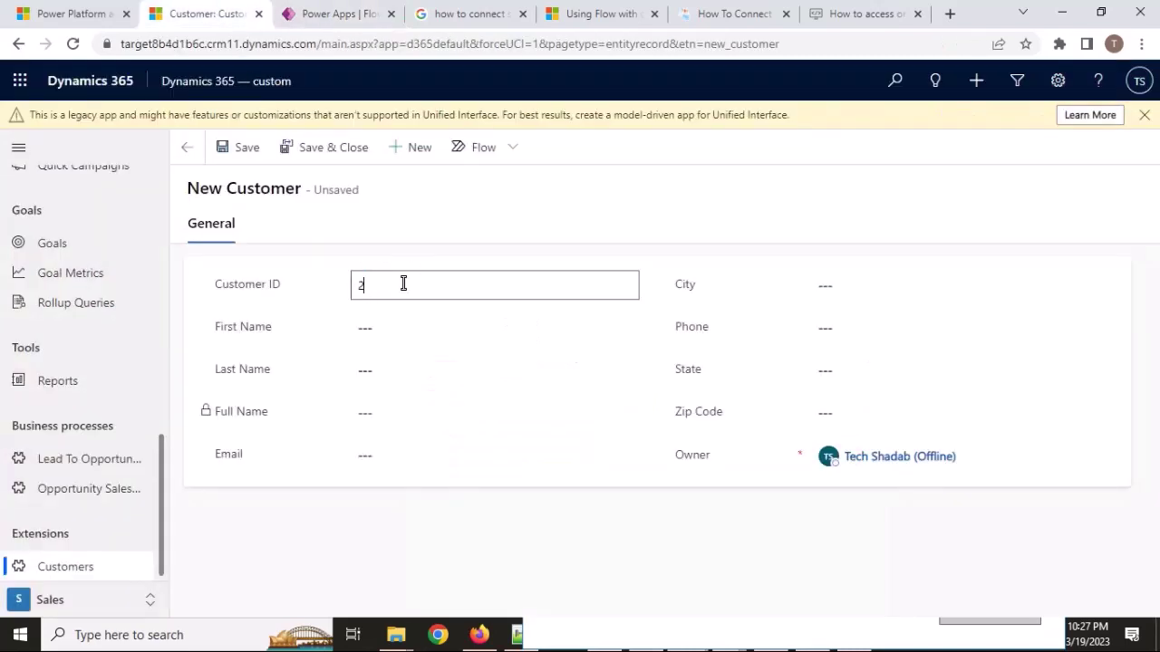
pyautogui.moveTo(396, 295); pyautogui.dragTo(352, 310)
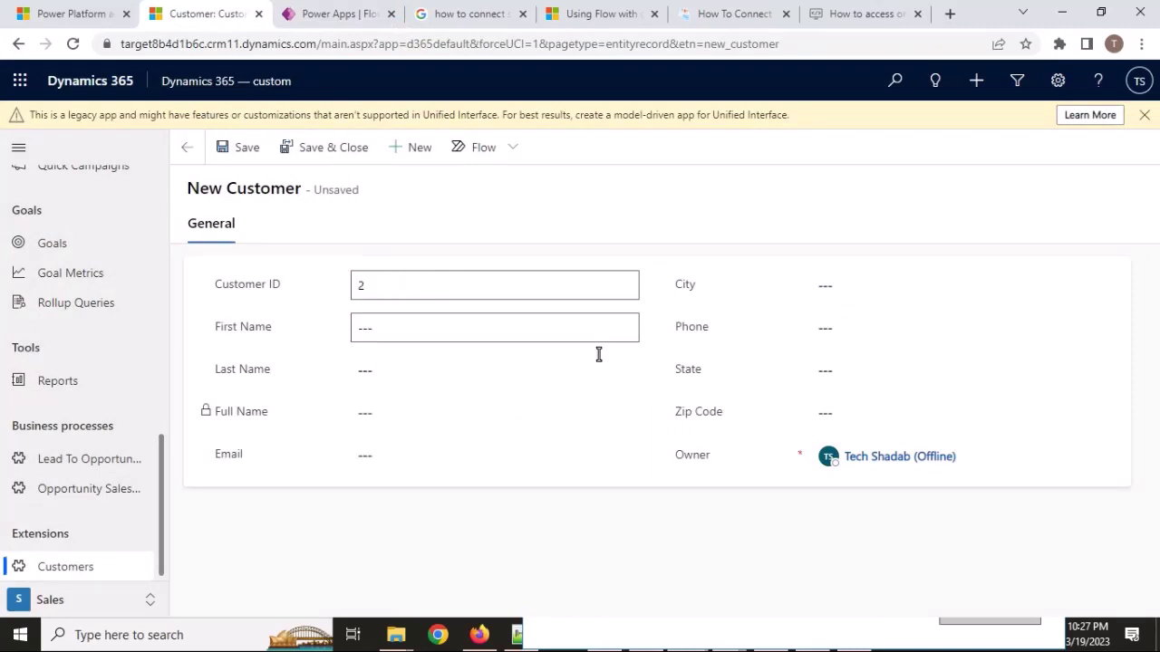
pyautogui.hotkey('alt', 'Tab')
pyautogui.hotkey('alt', 'Tab')
pyautogui.hotkey('alt', 'Tab')
pyautogui.moveTo(839, 145); pyautogui.dragTo(777, 69)
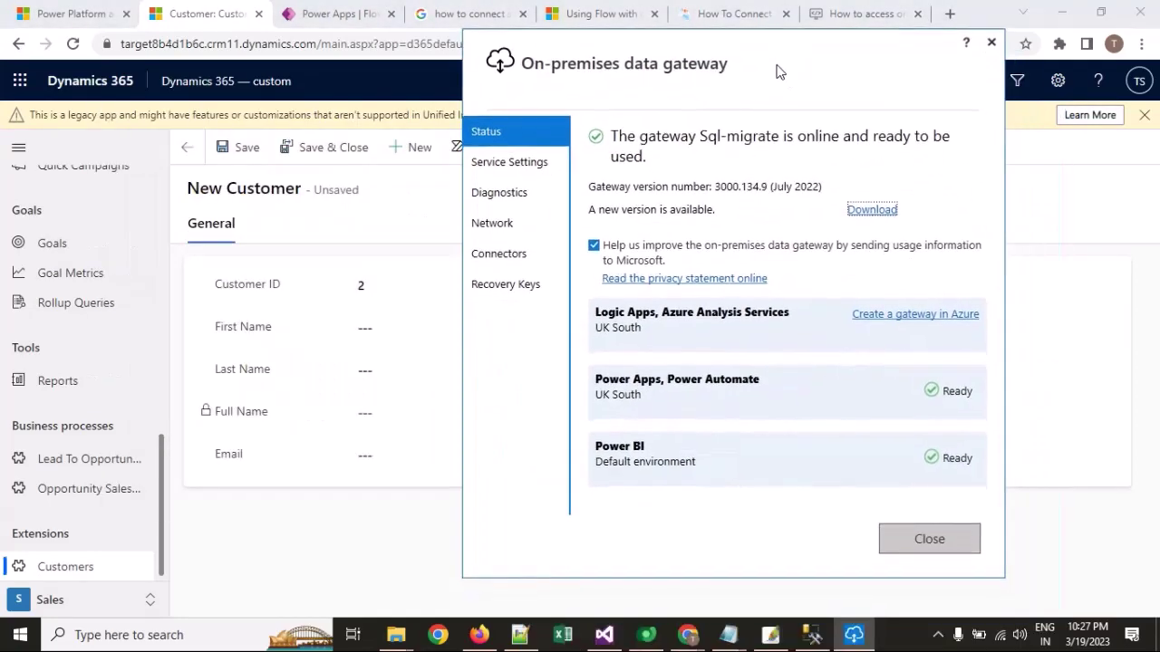
# Run 'select * from sales.customers where customer_id=2' in SSMS, then return to the browser.
pyautogui.click(811, 634)
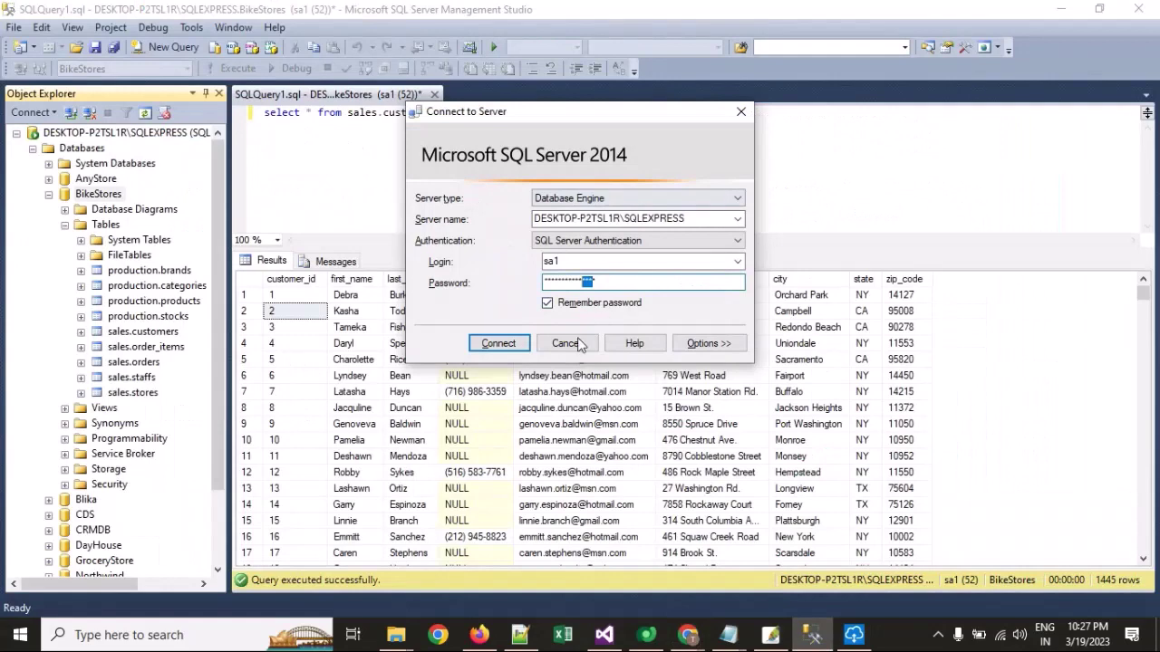
pyautogui.click(570, 345)
pyautogui.write('selec')
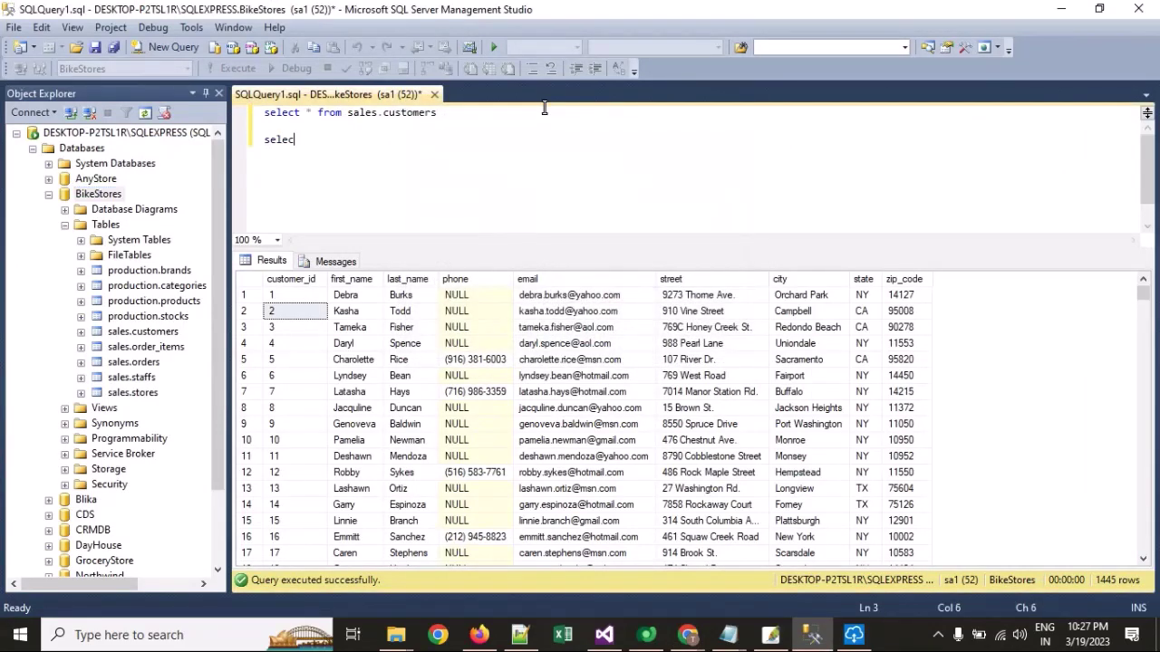
pyautogui.write('t * from s')
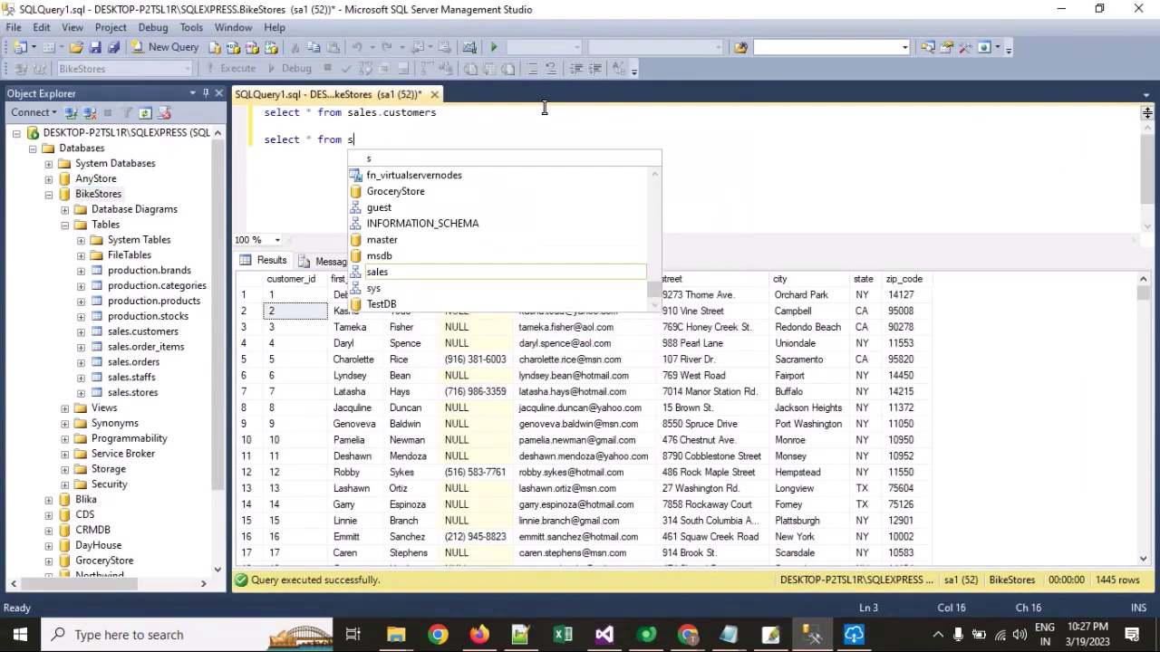
pyautogui.write('alesj')
pyautogui.press('BackSpace')
pyautogui.press('BackSpace')
pyautogui.press('BackSpace')
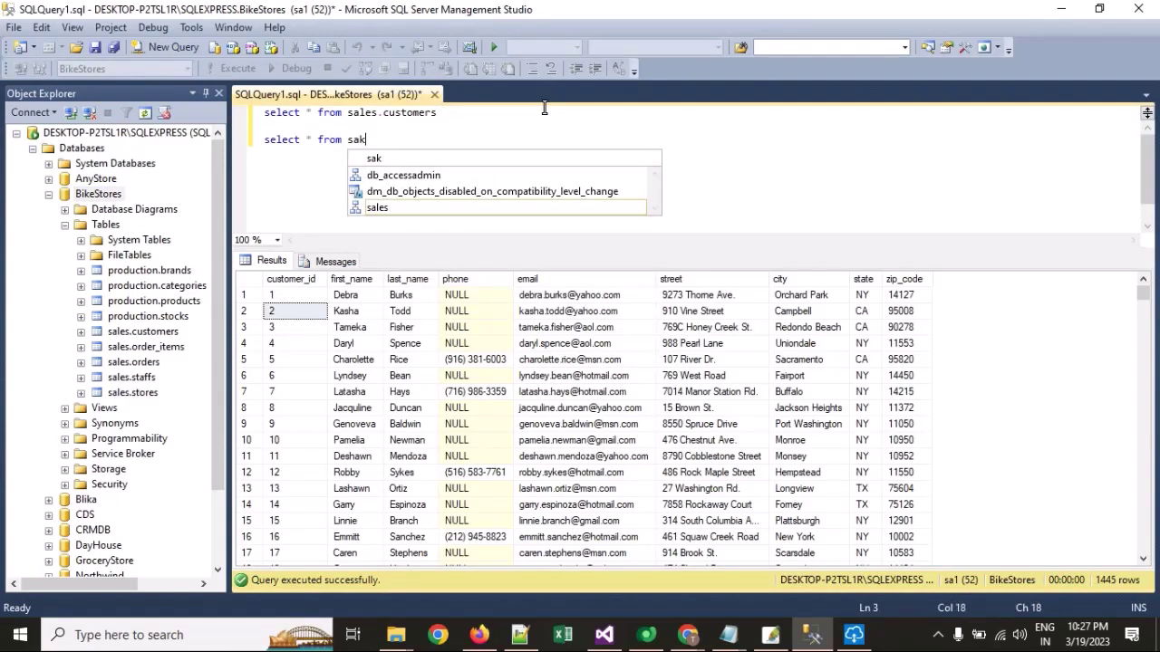
pyautogui.press('BackSpace')
pyautogui.write('les.customers w')
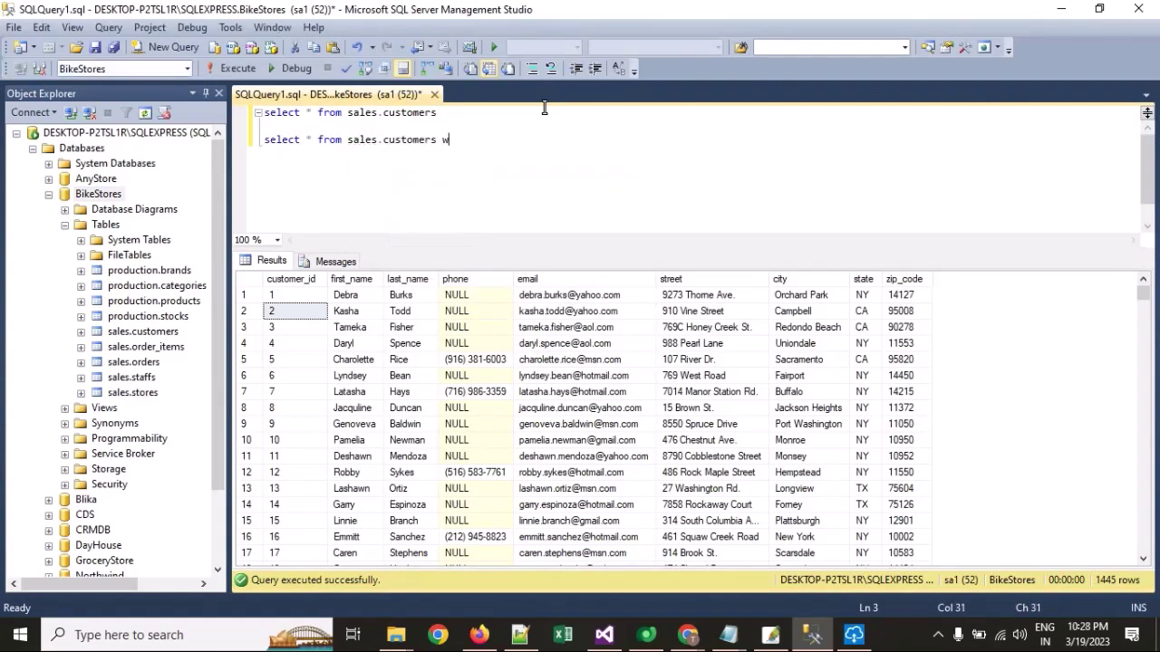
pyautogui.write('here customer_id')
pyautogui.hotkey('shift', 'Home')
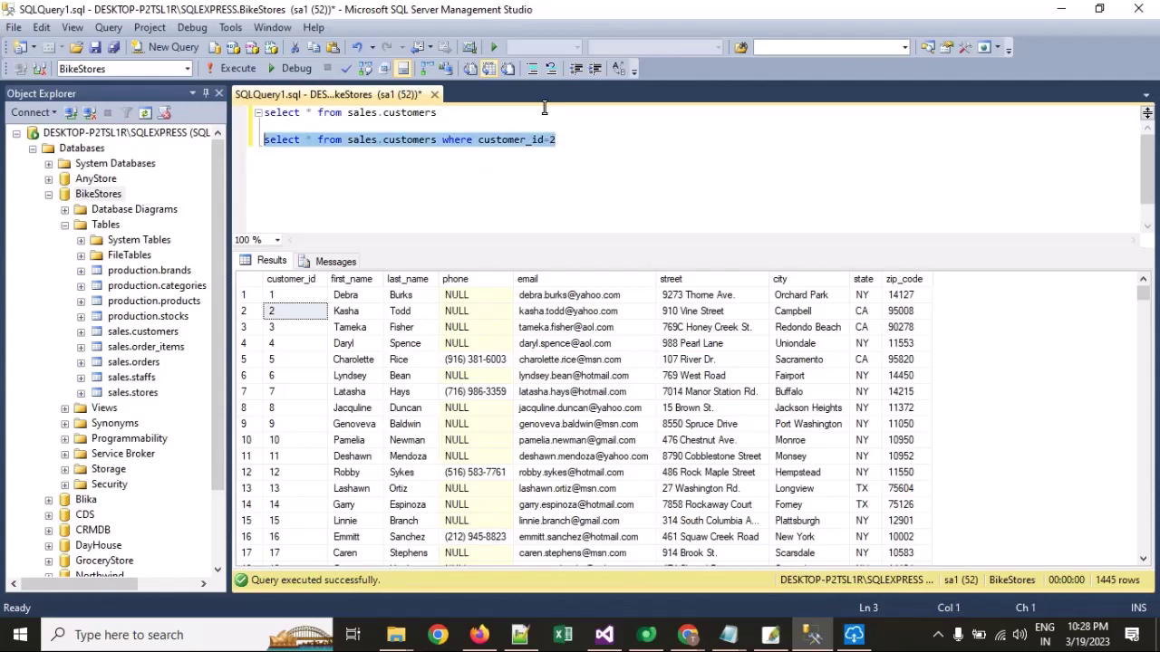
pyautogui.press('F5')
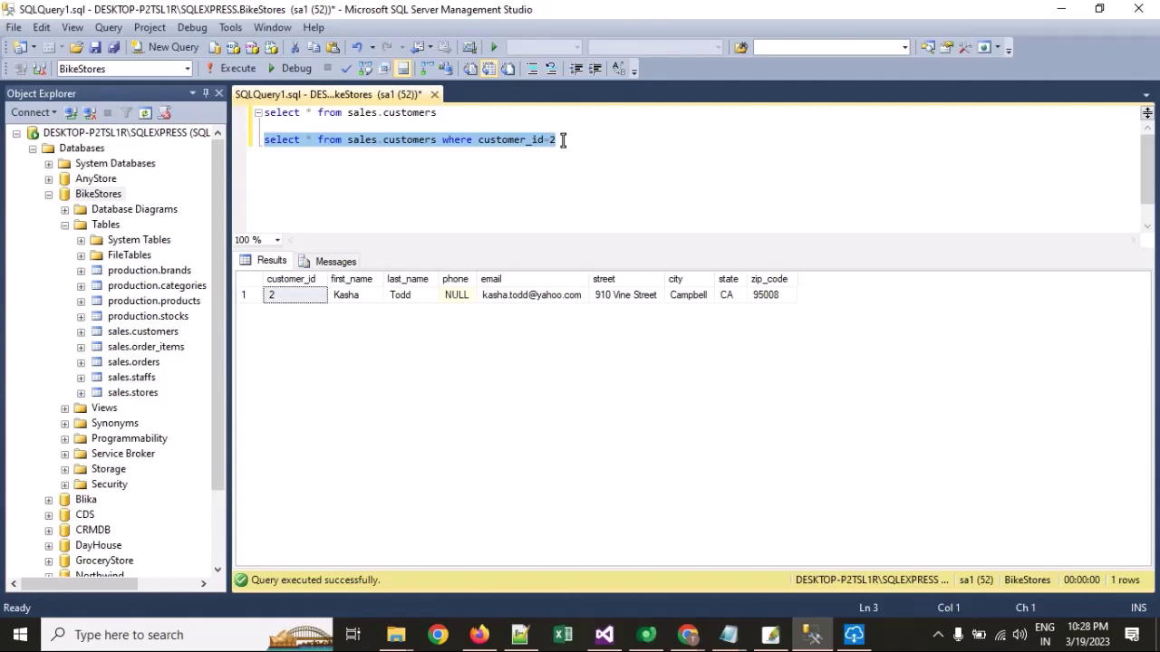
pyautogui.click(563, 140)
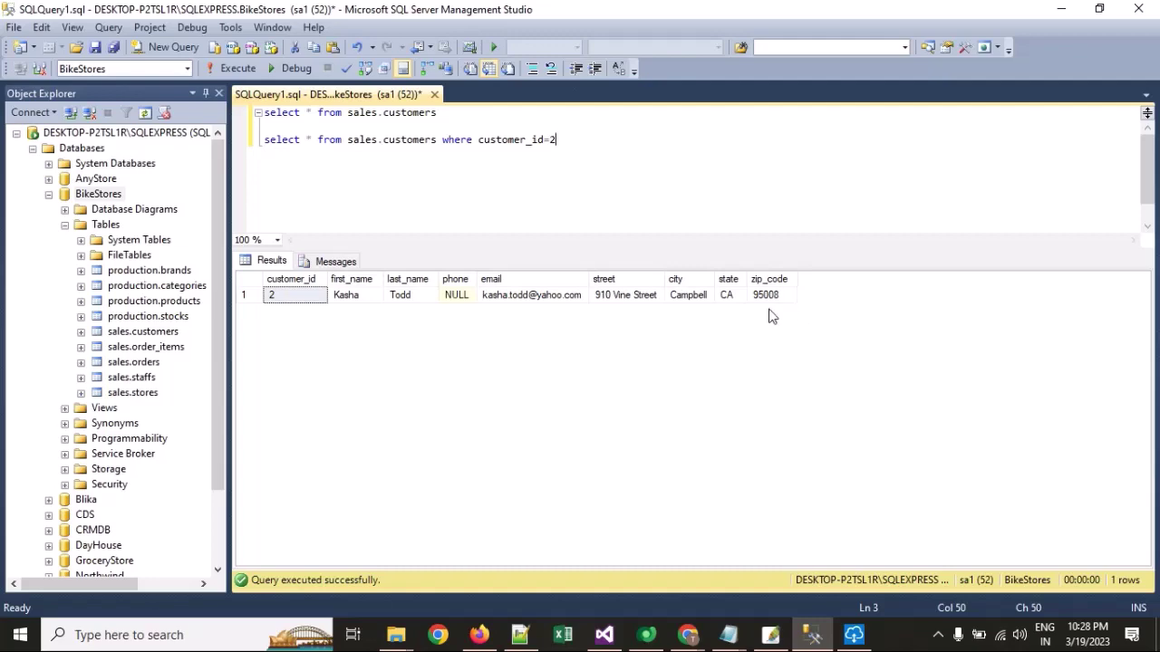
pyautogui.hotkey('alt', 'Tab')
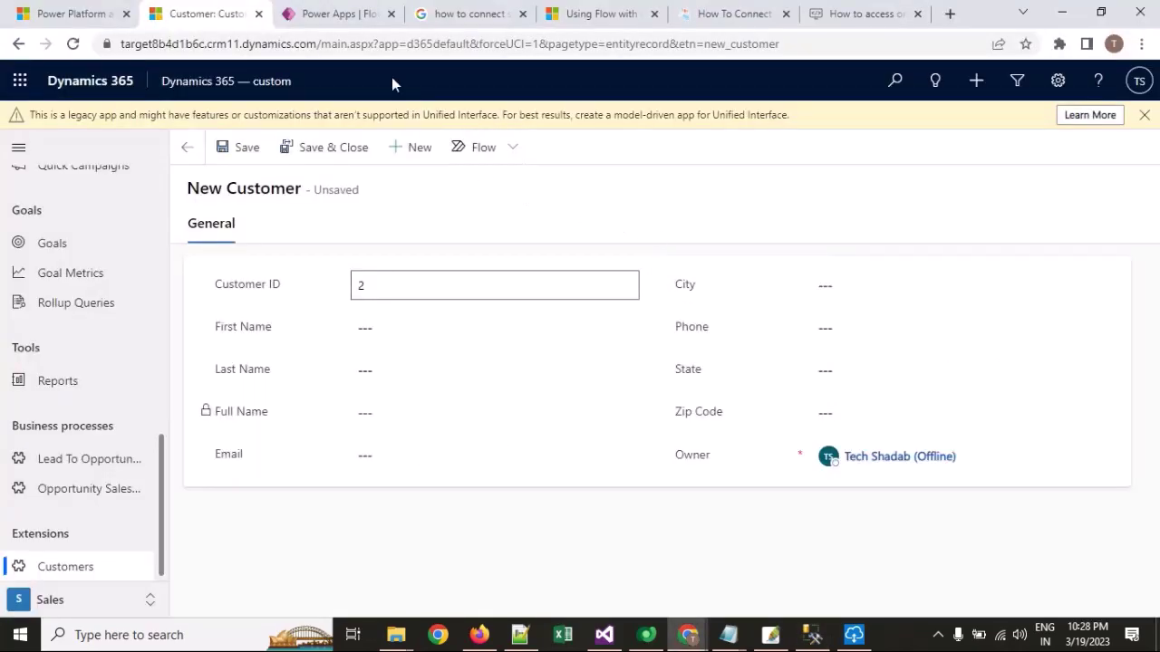
# Add Get row (V2) with connection-settings server, BikeStores database and the sales.customers table.
pyautogui.click(335, 13)
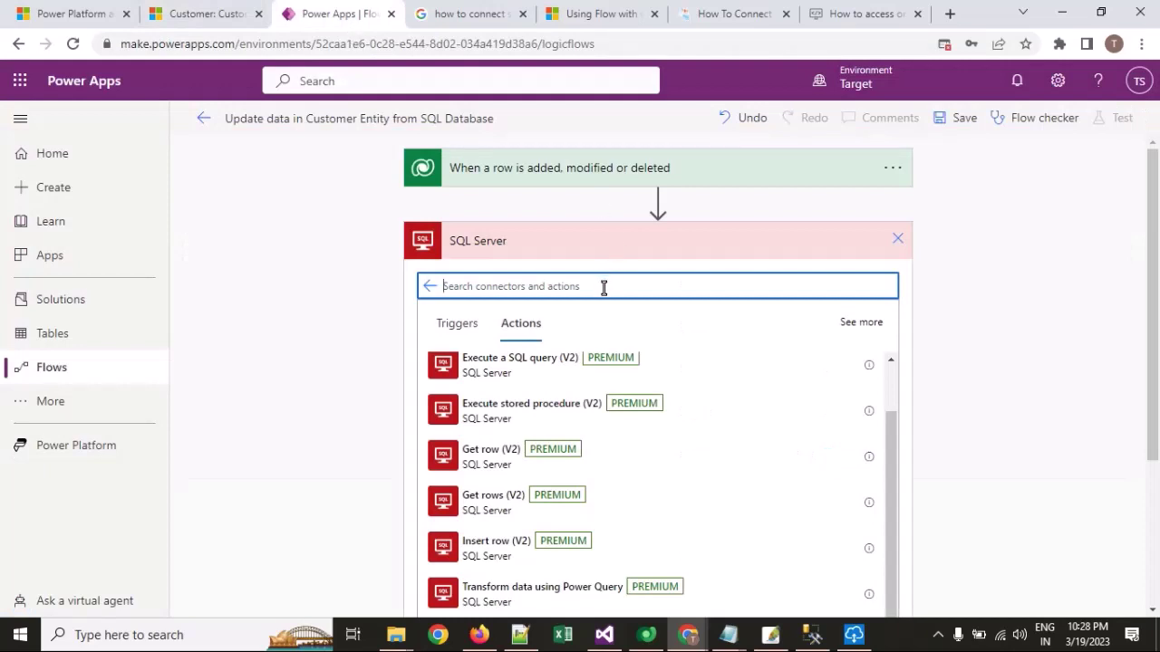
pyautogui.click(510, 467)
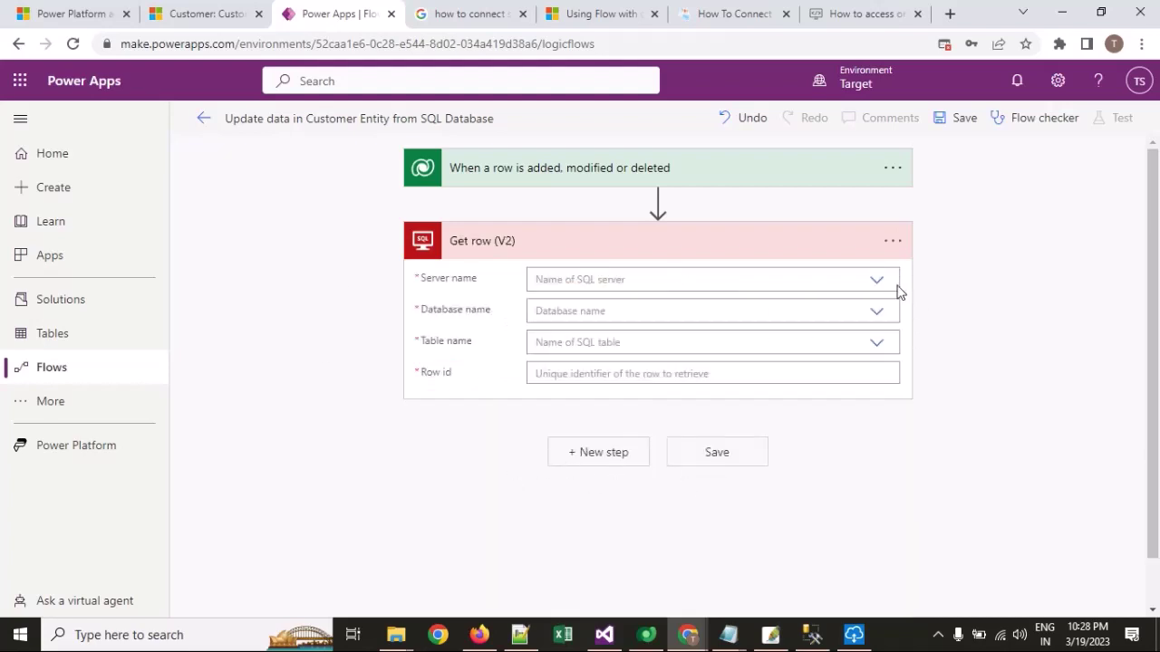
pyautogui.click(876, 281)
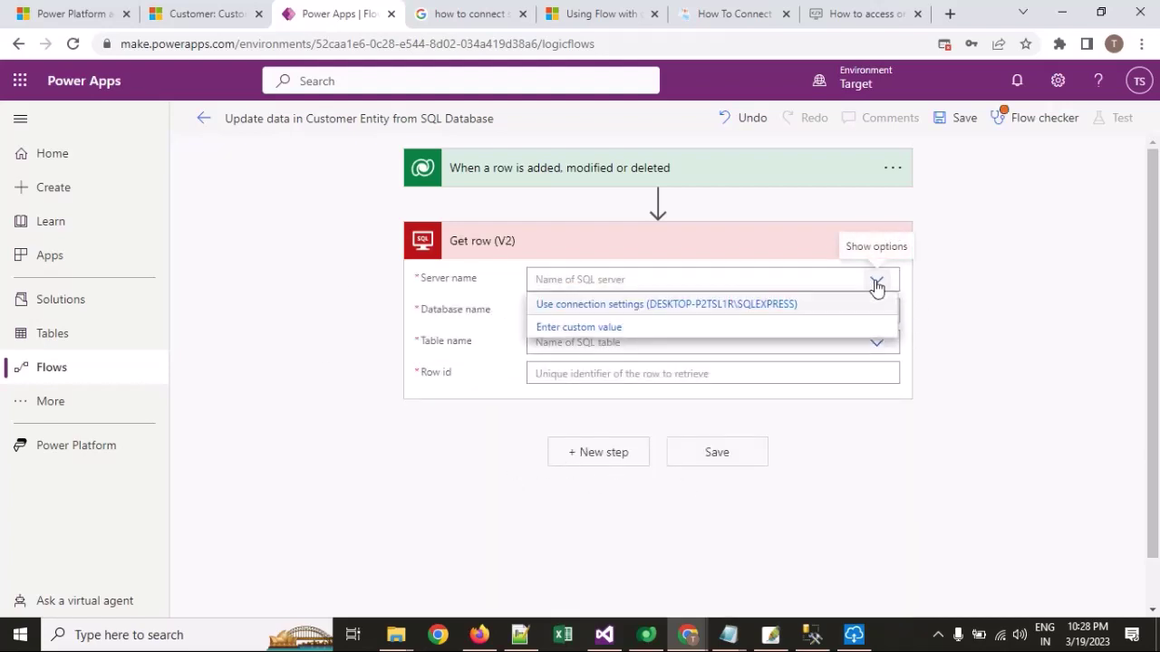
pyautogui.click(756, 306)
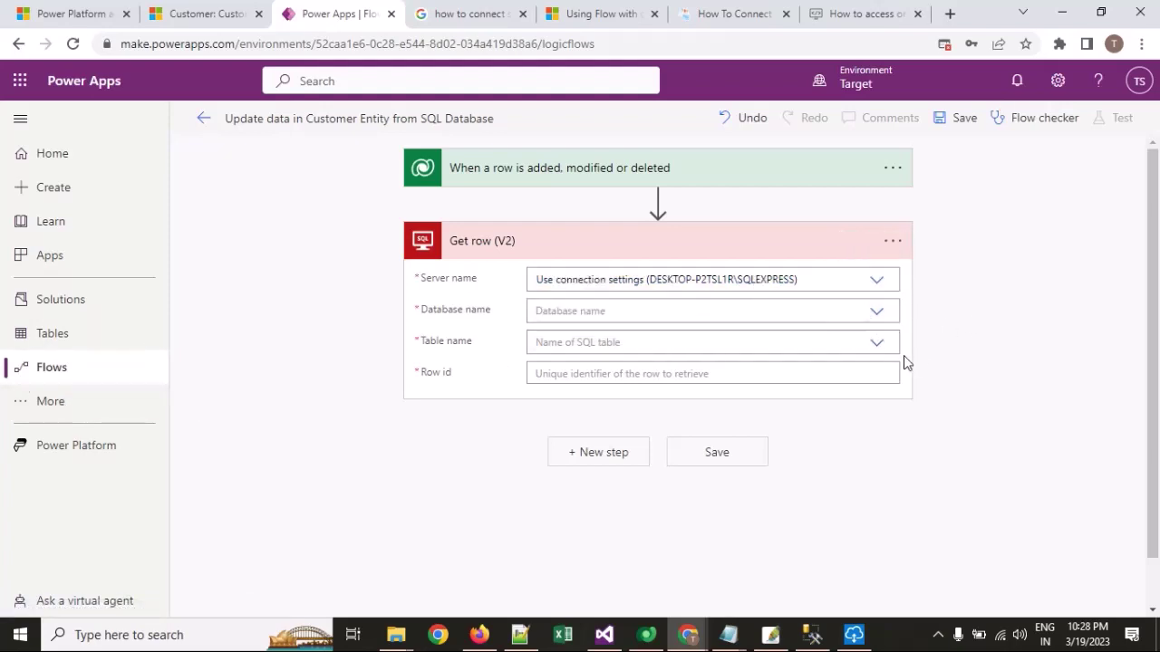
pyautogui.click(876, 313)
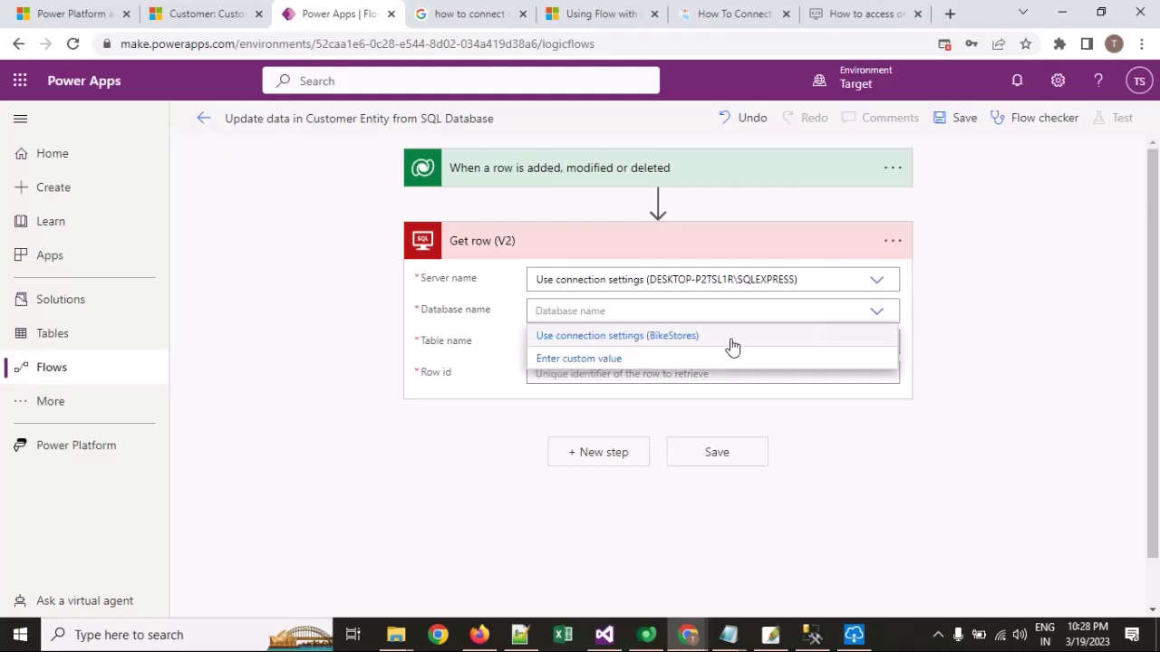
pyautogui.click(604, 340)
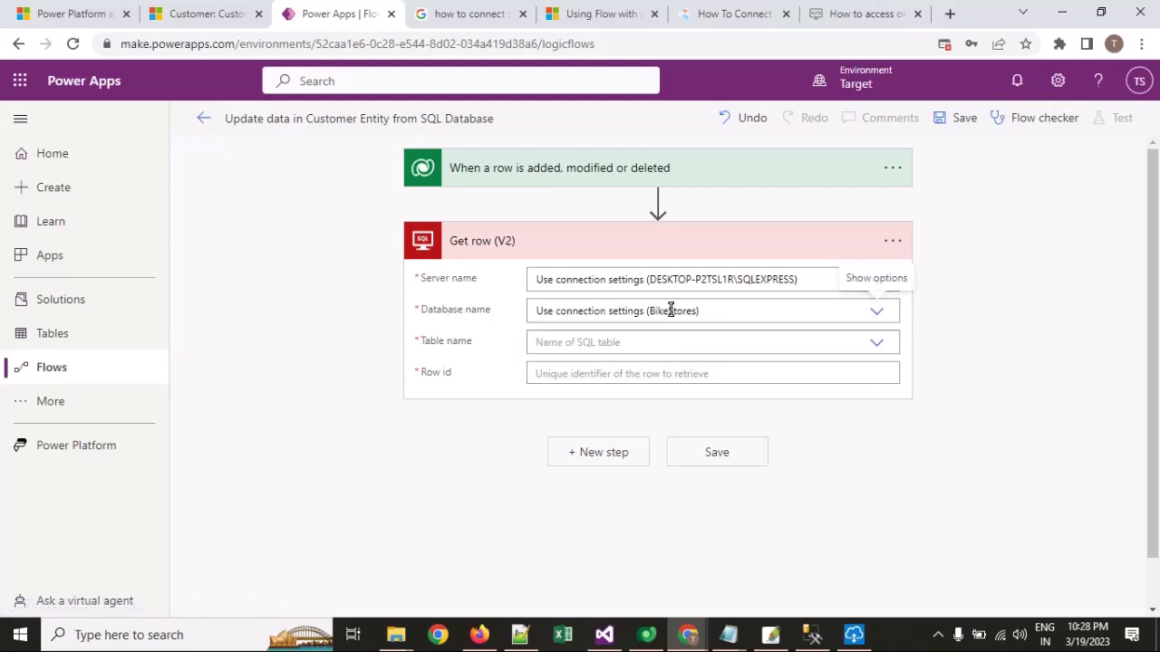
pyautogui.click(876, 312)
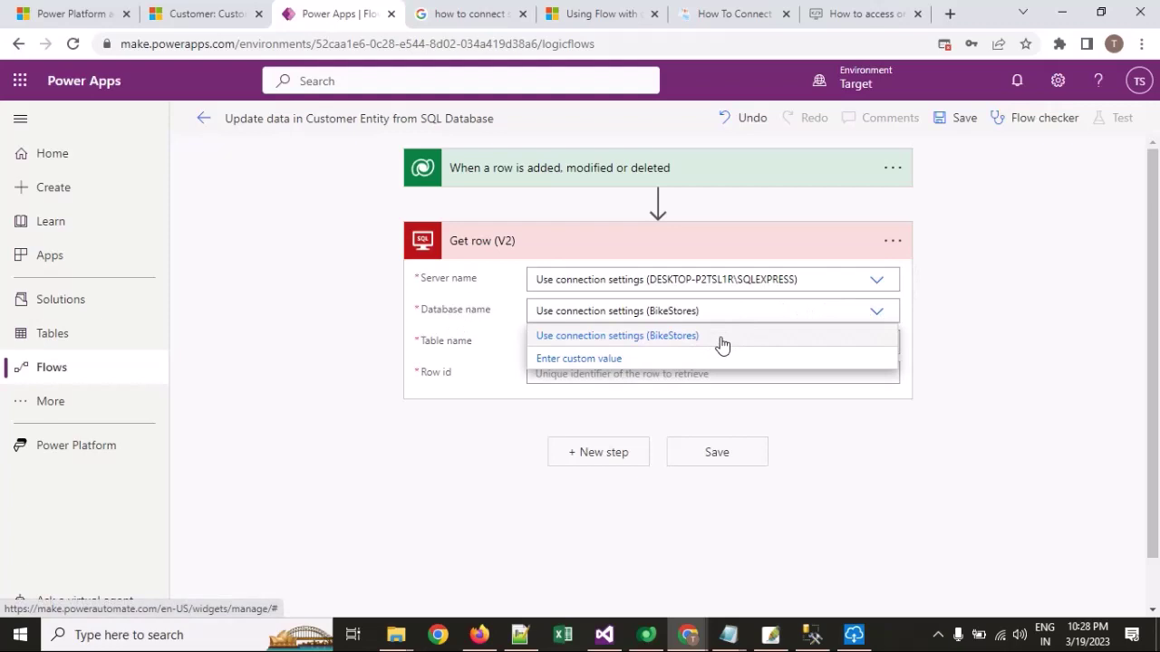
pyautogui.click(865, 337)
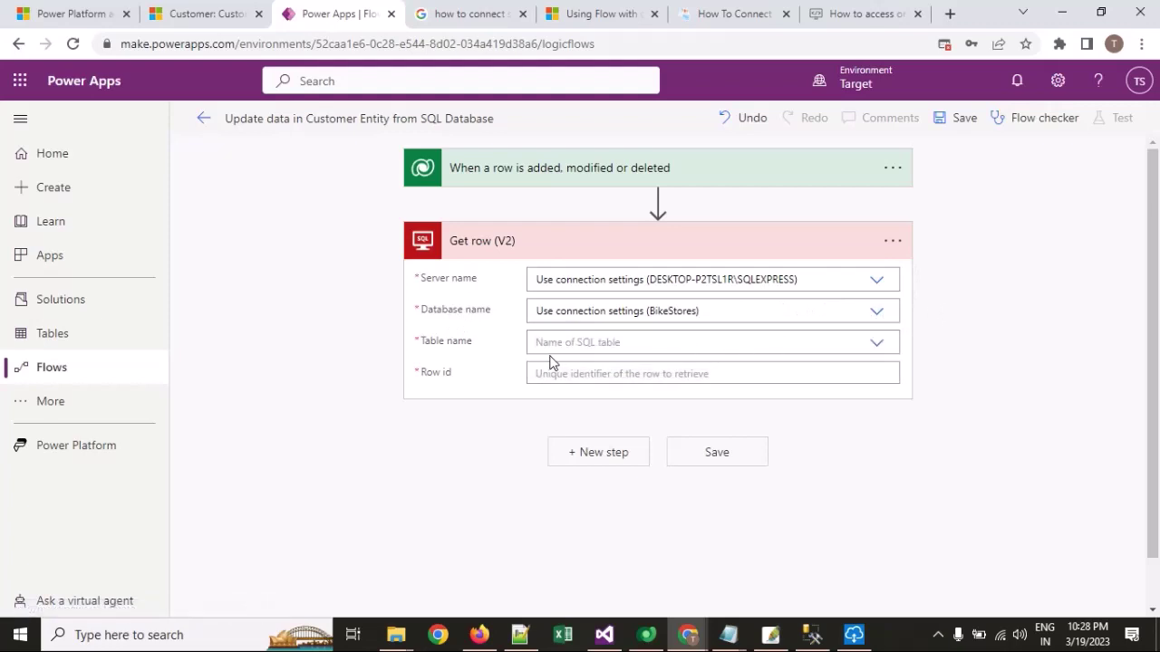
pyautogui.click(876, 348)
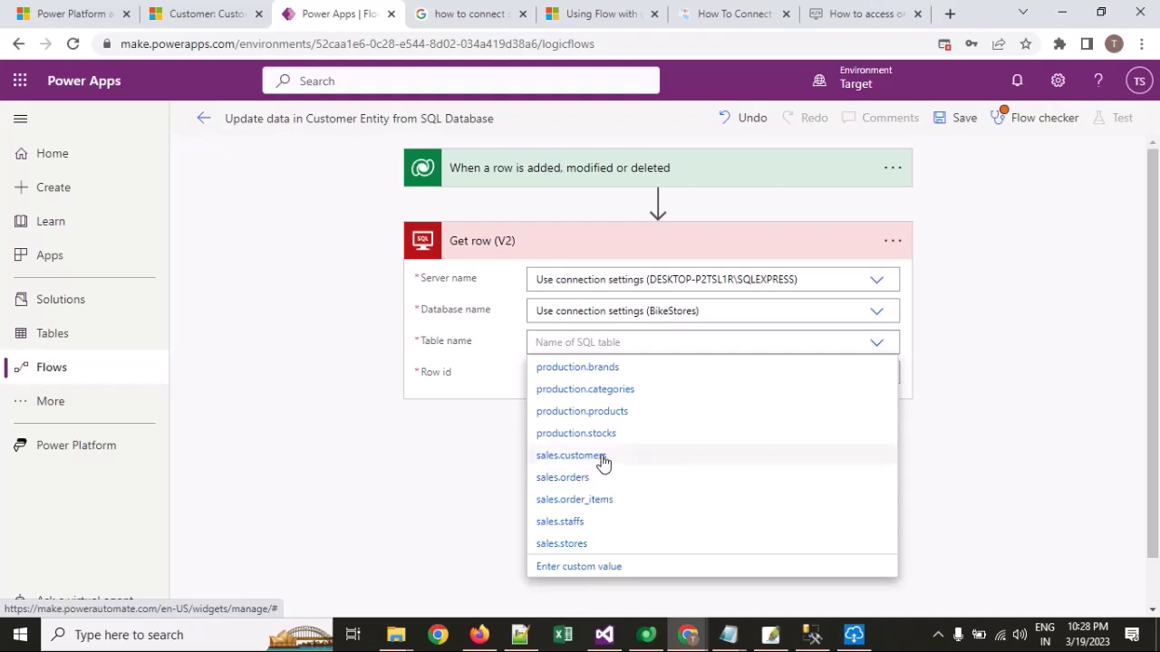
pyautogui.click(601, 458)
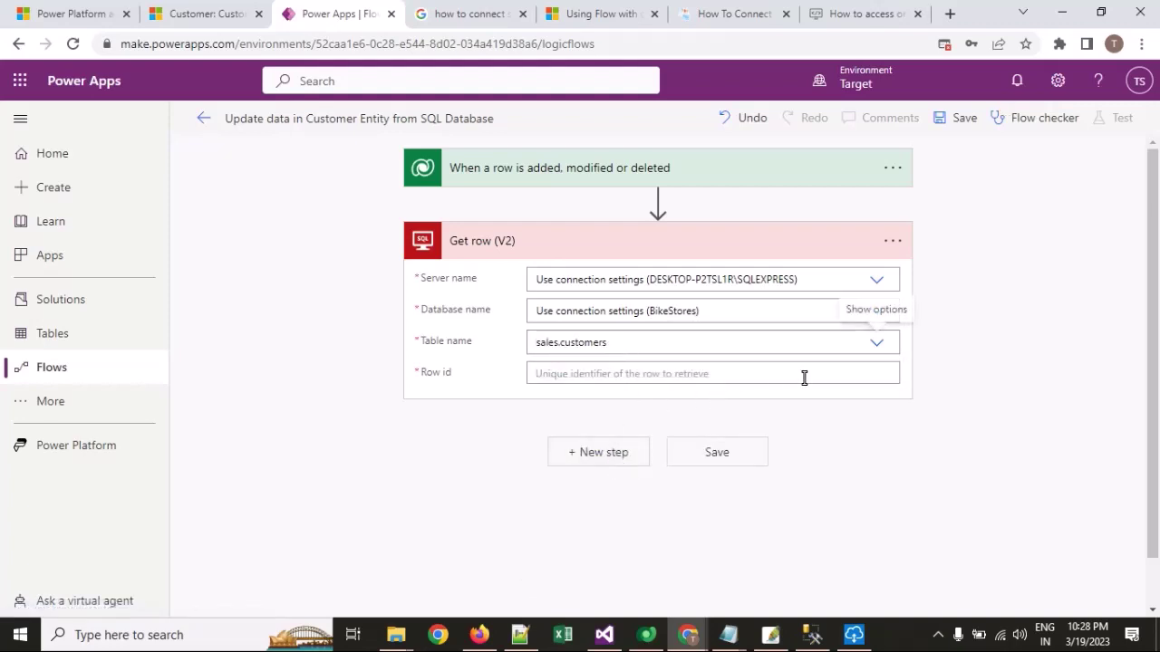
# Set the Get row step's Row id to the trigger's Customer ID dynamic value.
pyautogui.click(704, 374)
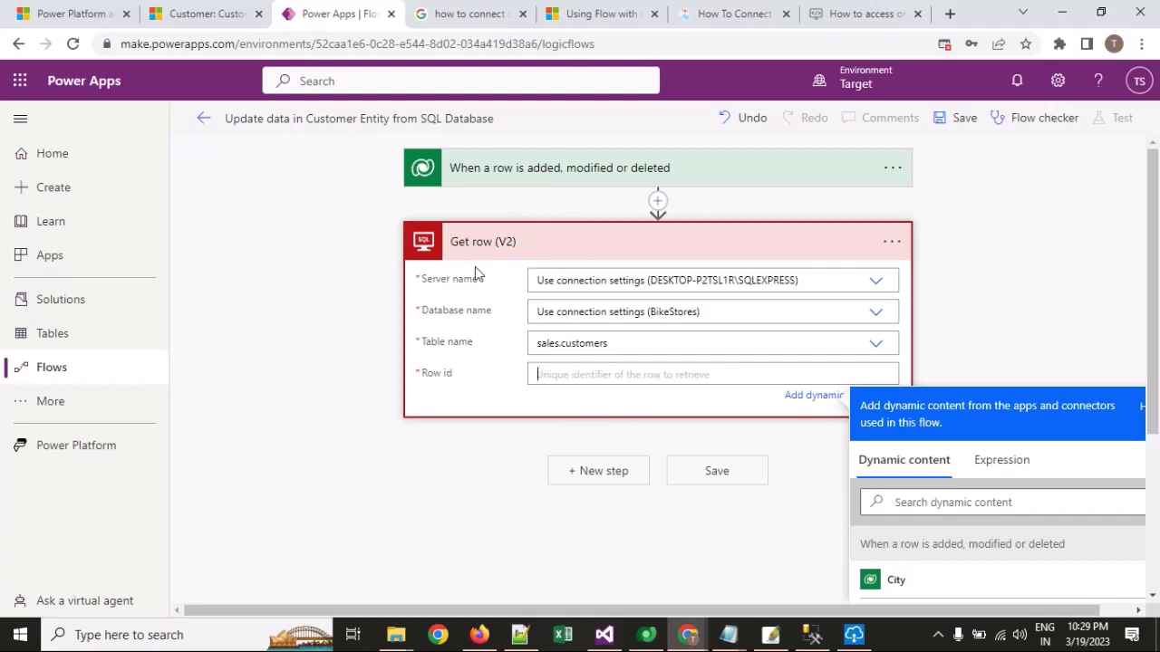
pyautogui.scroll(-1, 484, 314)
pyautogui.scroll(-2, 484, 314)
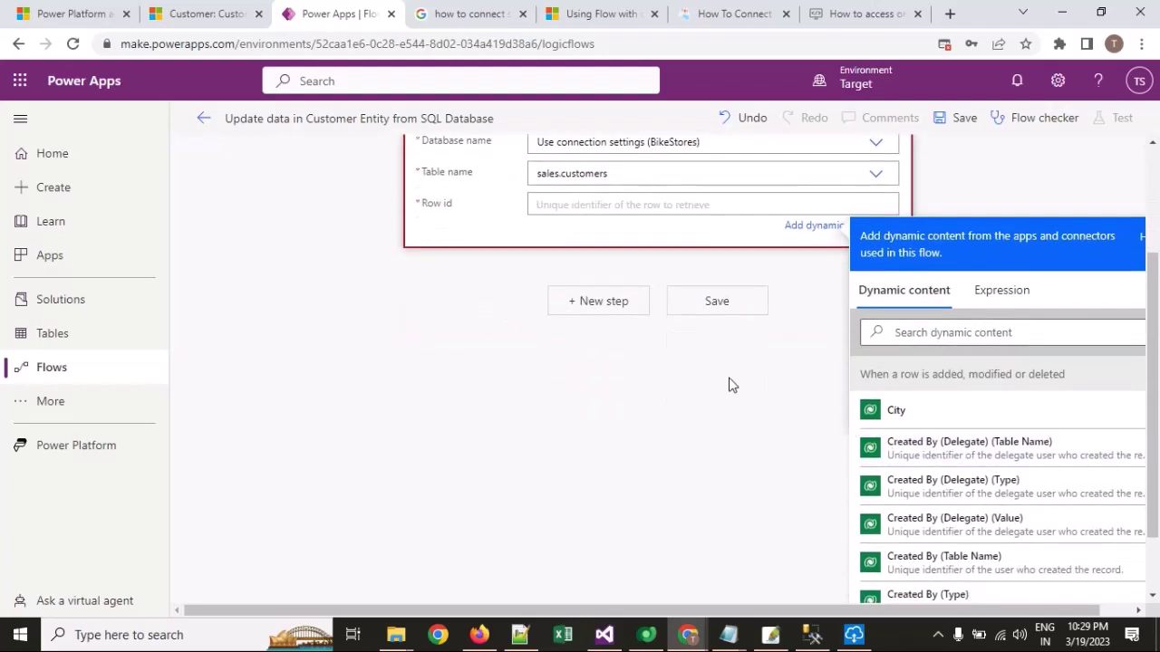
pyautogui.scroll(1, 733, 385)
pyautogui.scroll(-1, 943, 401)
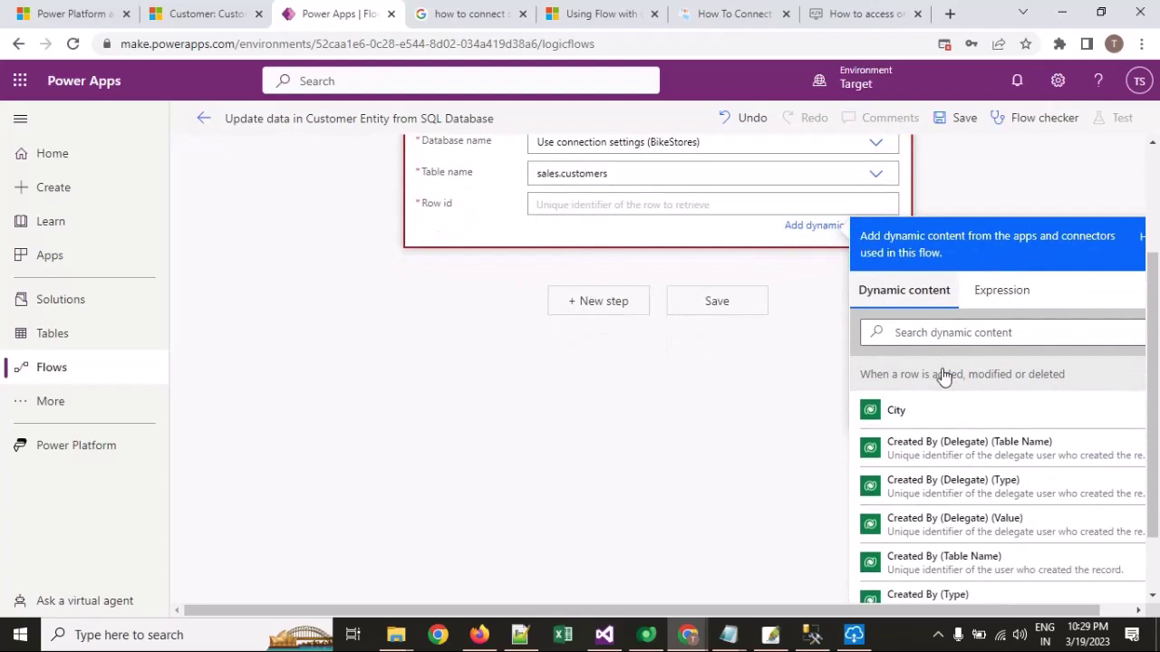
pyautogui.scroll(-3, 956, 415)
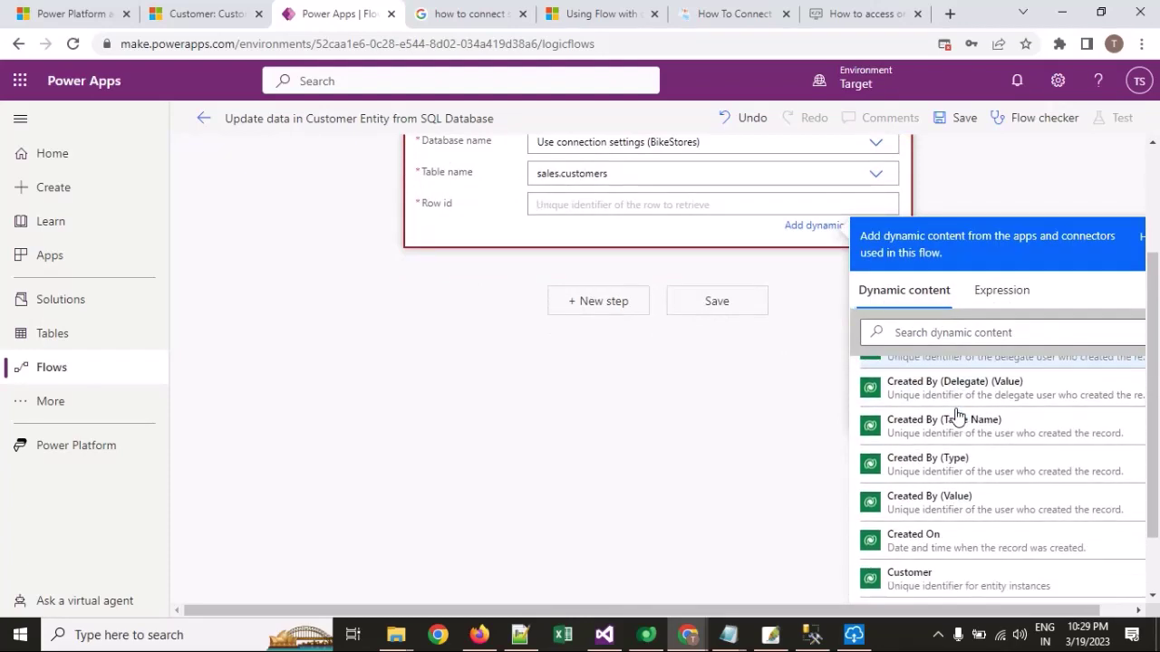
pyautogui.scroll(-1, 956, 415)
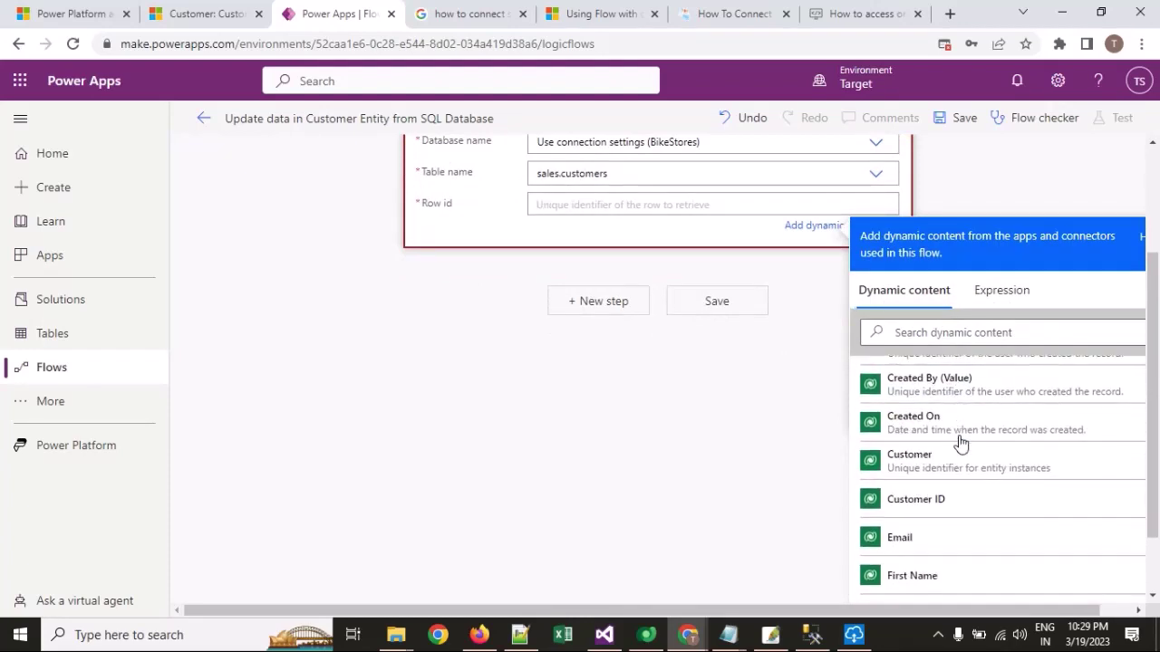
pyautogui.click(959, 508)
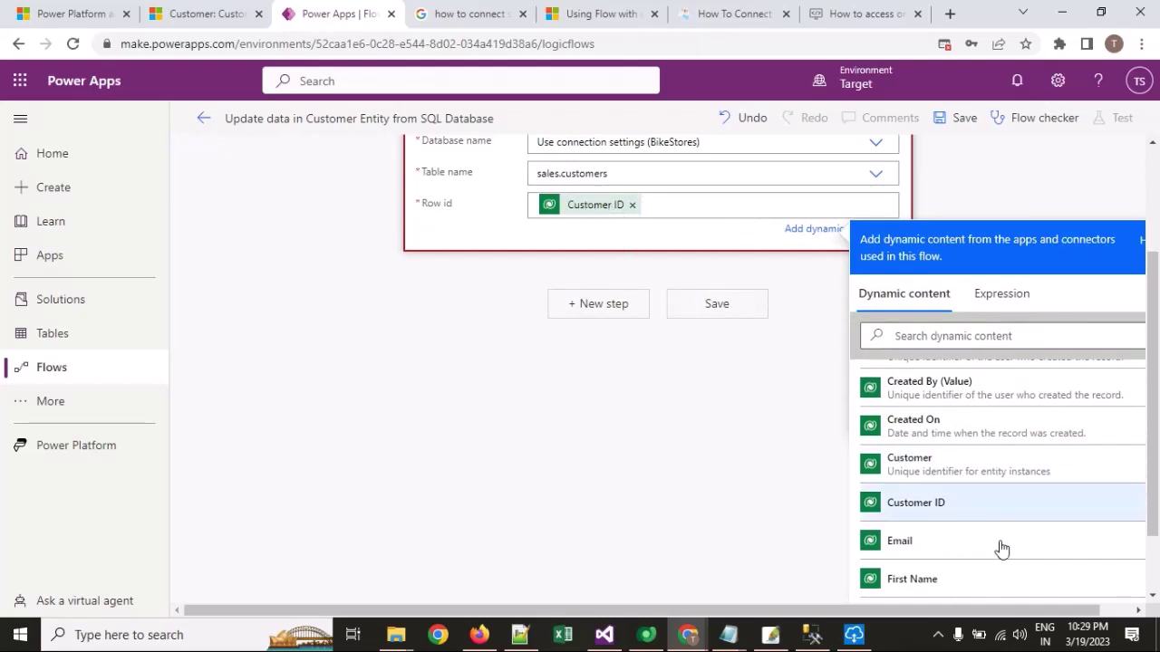
pyautogui.scroll(4, 971, 489)
pyautogui.scroll(-2, 979, 479)
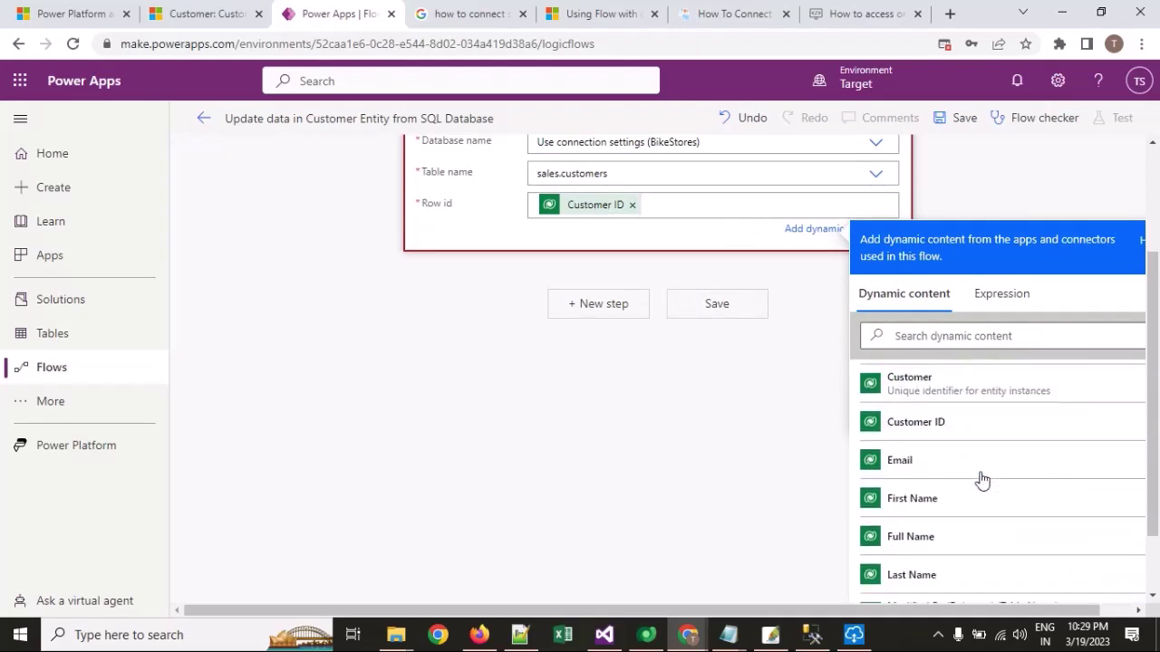
pyautogui.scroll(3, 715, 285)
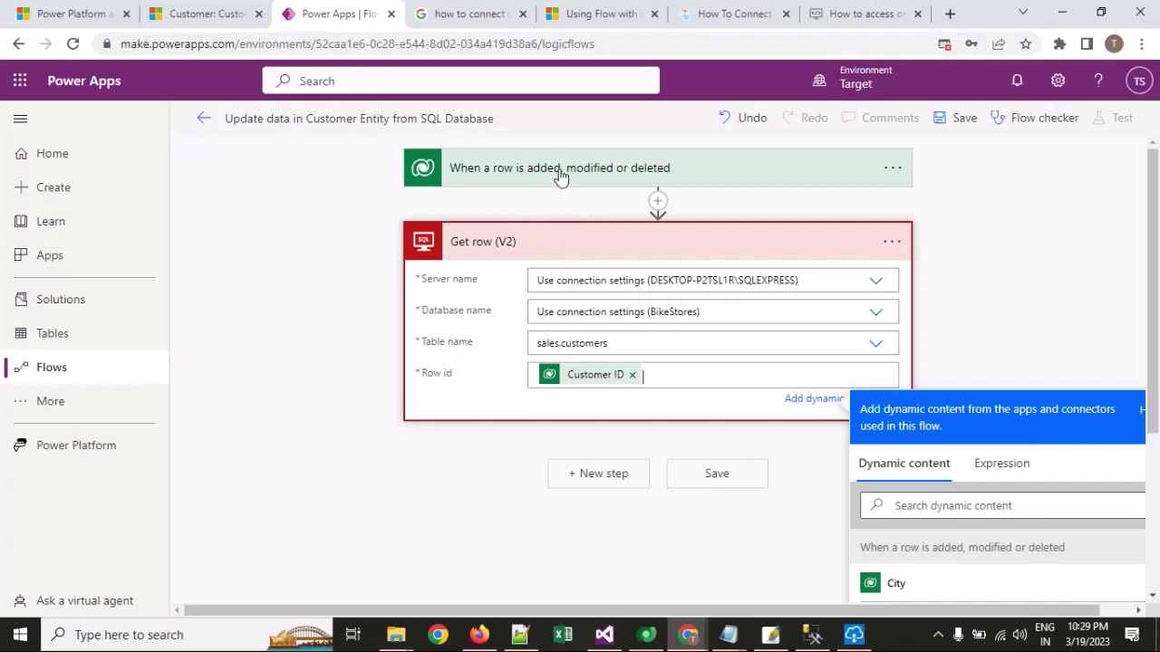
pyautogui.click(218, 14)
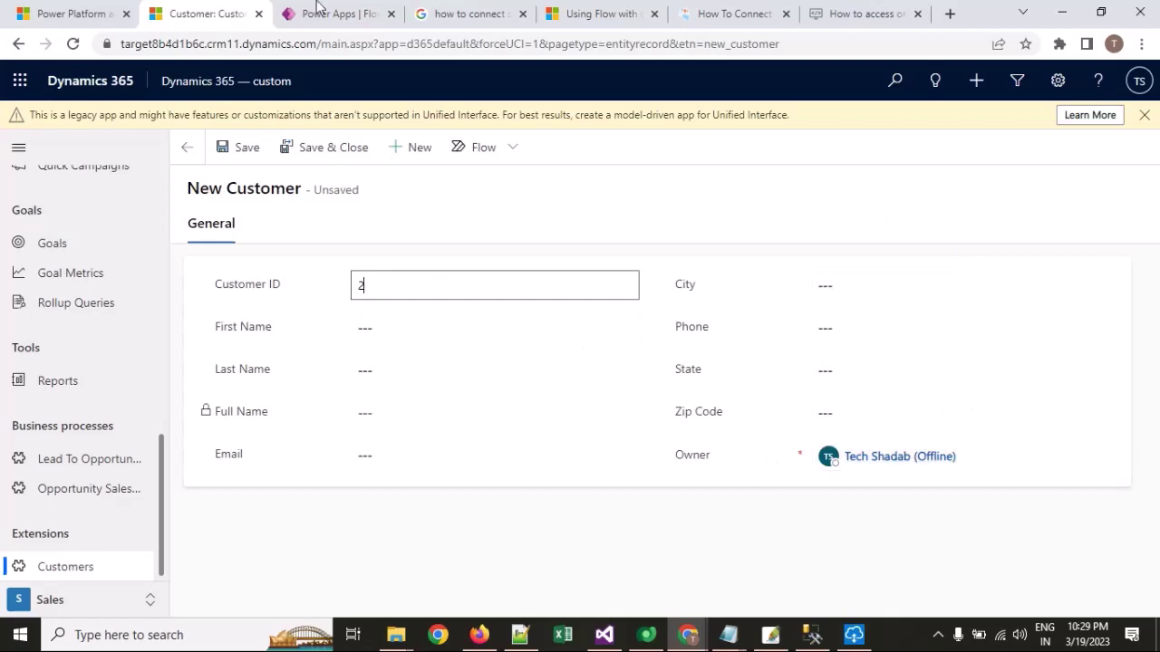
pyautogui.click(319, 7)
pyautogui.scroll(-6, 984, 354)
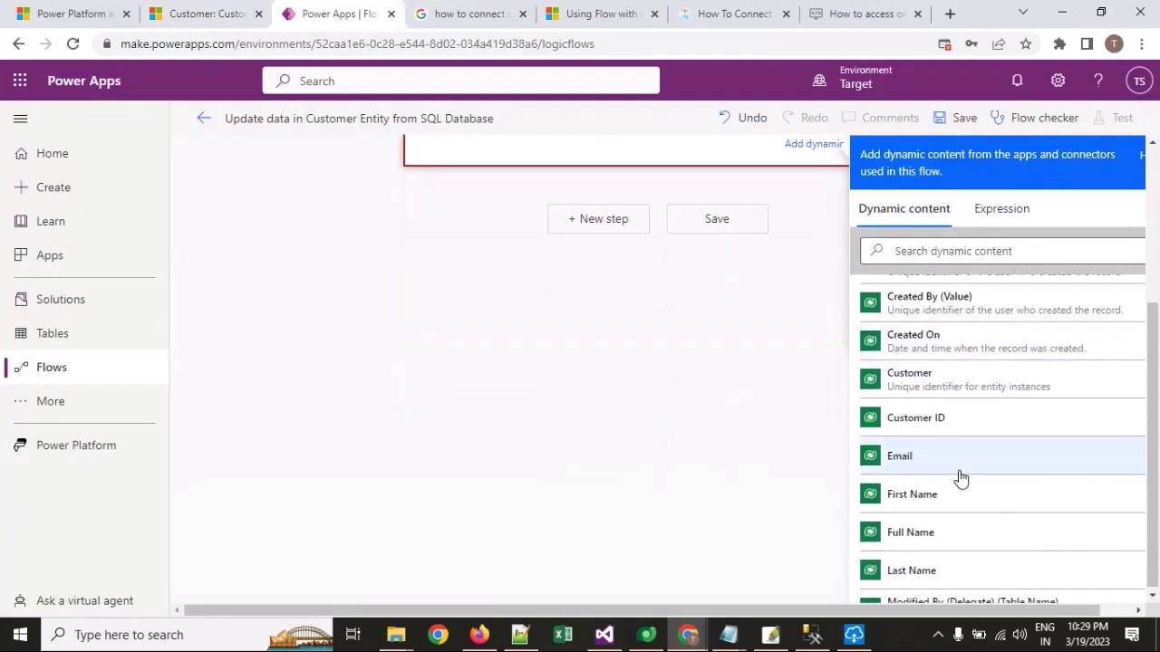
pyautogui.click(915, 418)
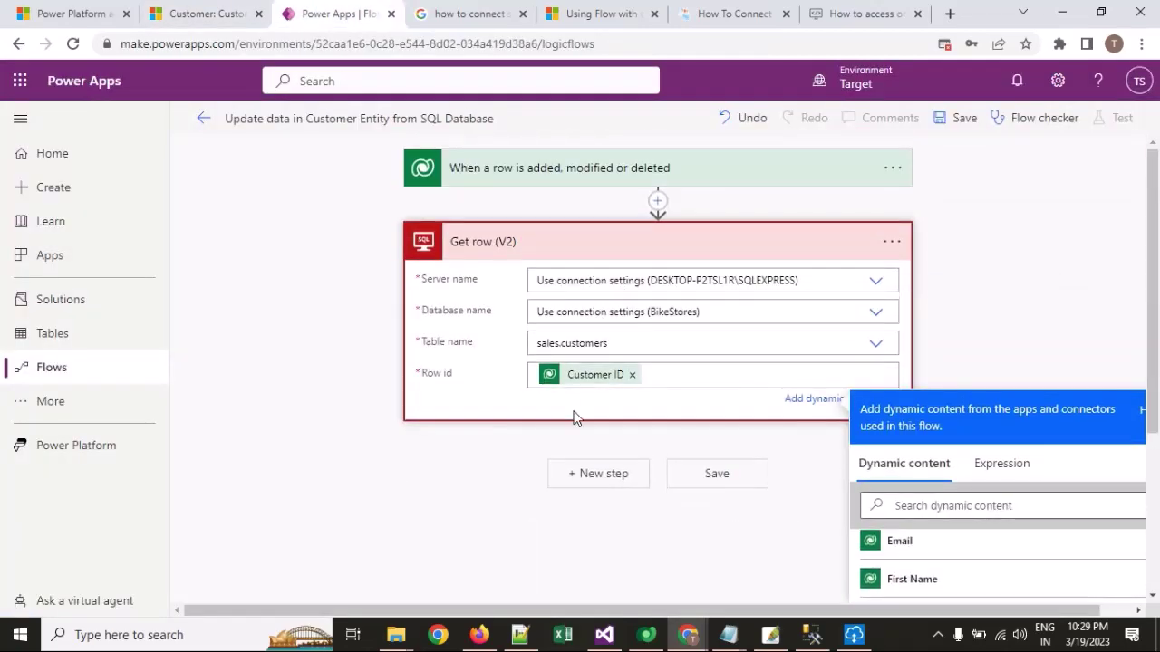
pyautogui.click(761, 442)
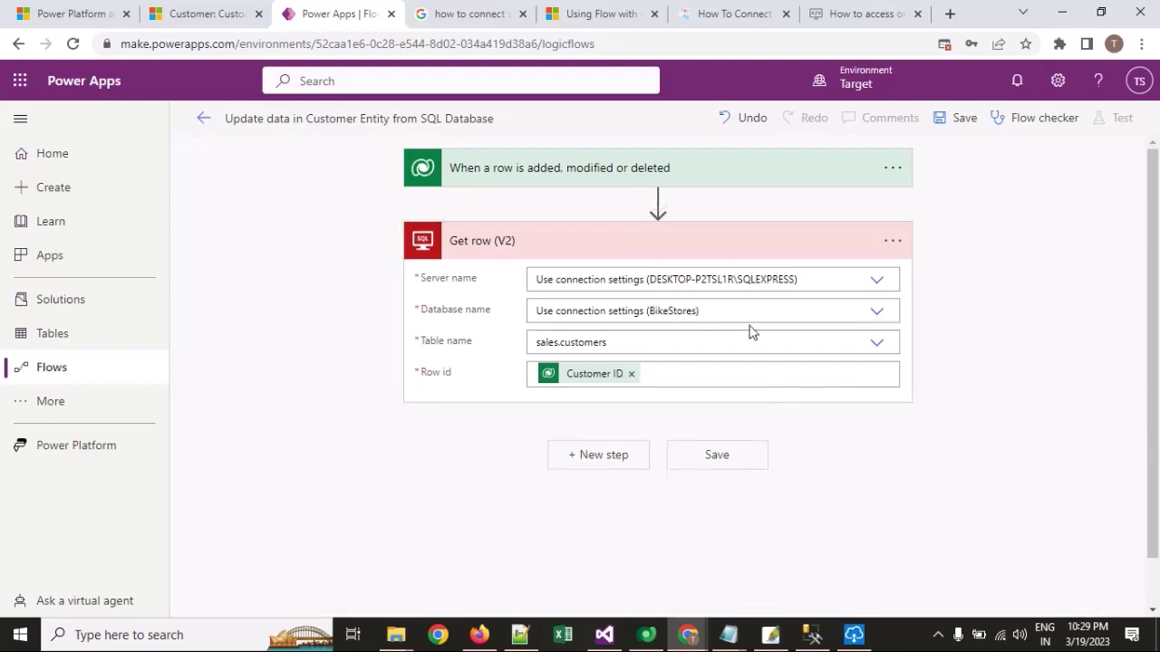
# Check the Server name choices, leaving the setting unchanged.
pyautogui.moveTo(814, 278); pyautogui.dragTo(360, 300)
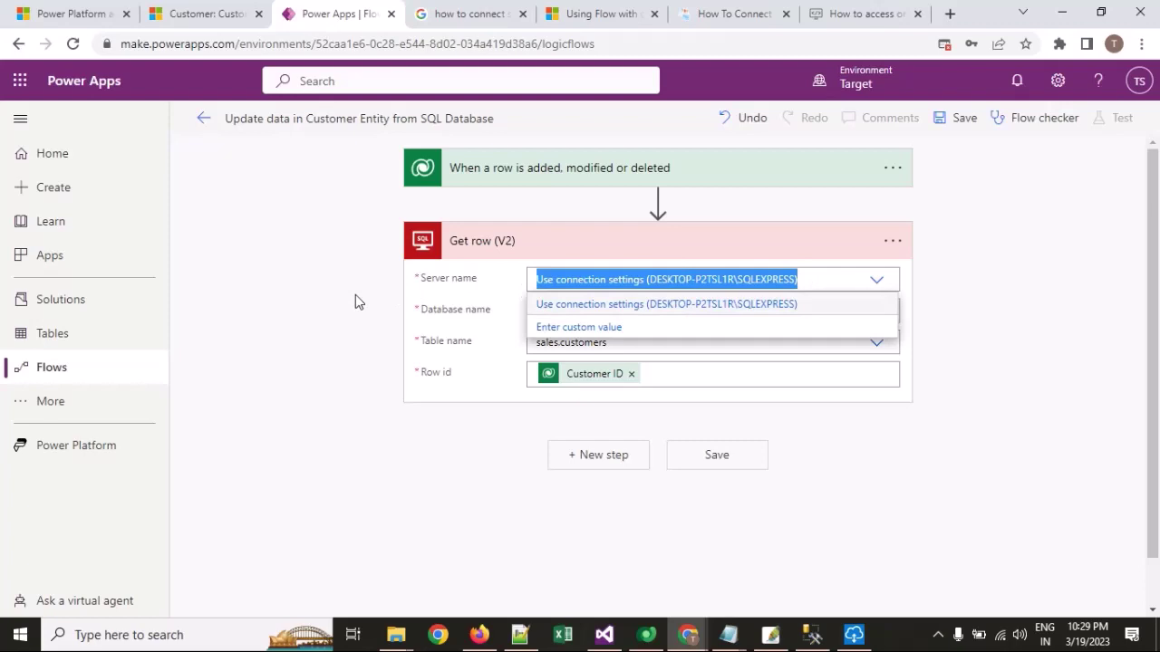
pyautogui.click(453, 311)
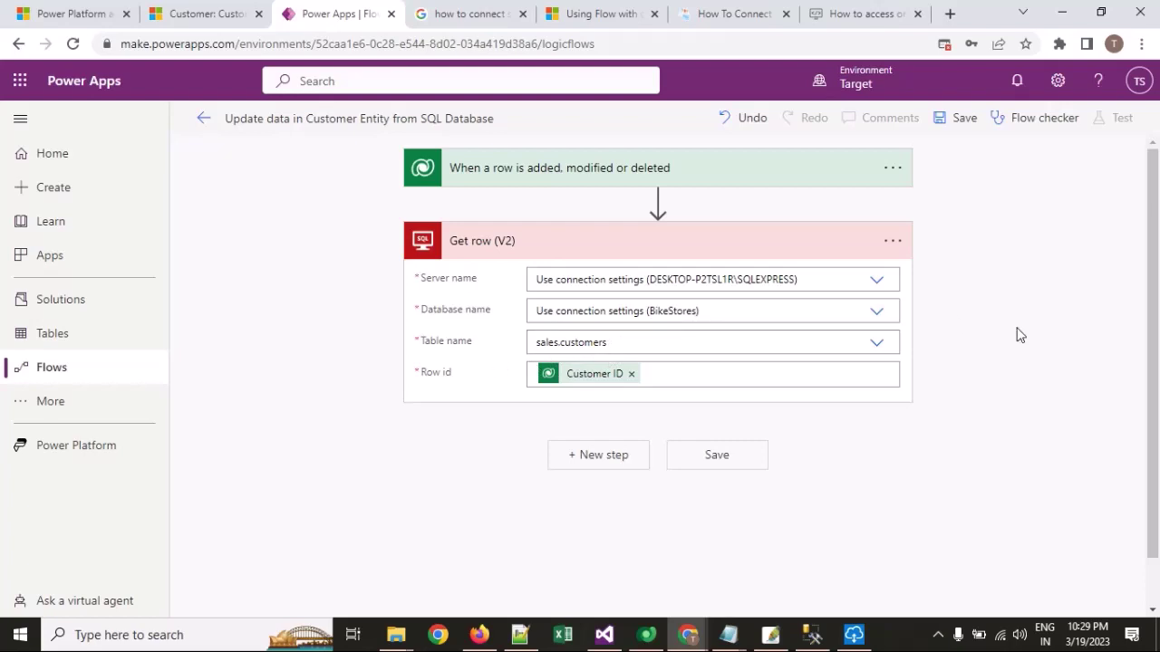
pyautogui.click(812, 635)
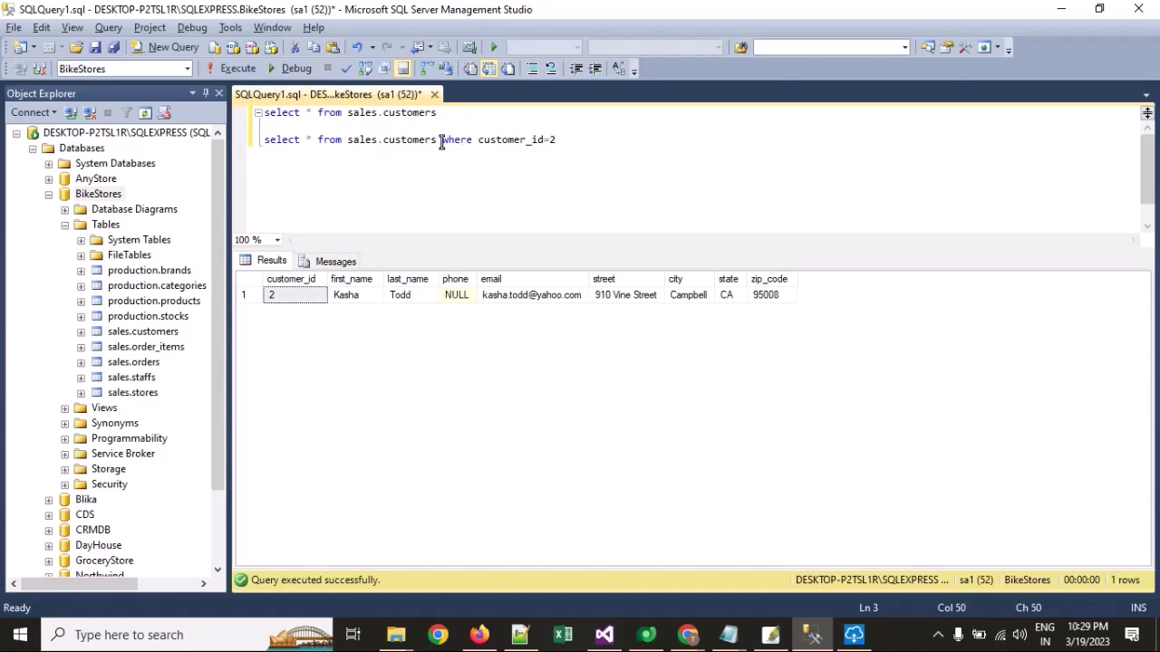
# Review the sales.customers query and its customer_id=2 condition, then go back to the flow editor.
pyautogui.click(287, 145)
pyautogui.moveTo(435, 139); pyautogui.dragTo(238, 143)
pyautogui.click(492, 139)
pyautogui.moveTo(559, 142); pyautogui.dragTo(531, 145)
pyautogui.click(556, 145)
pyautogui.hotkey('alt', 'Tab')
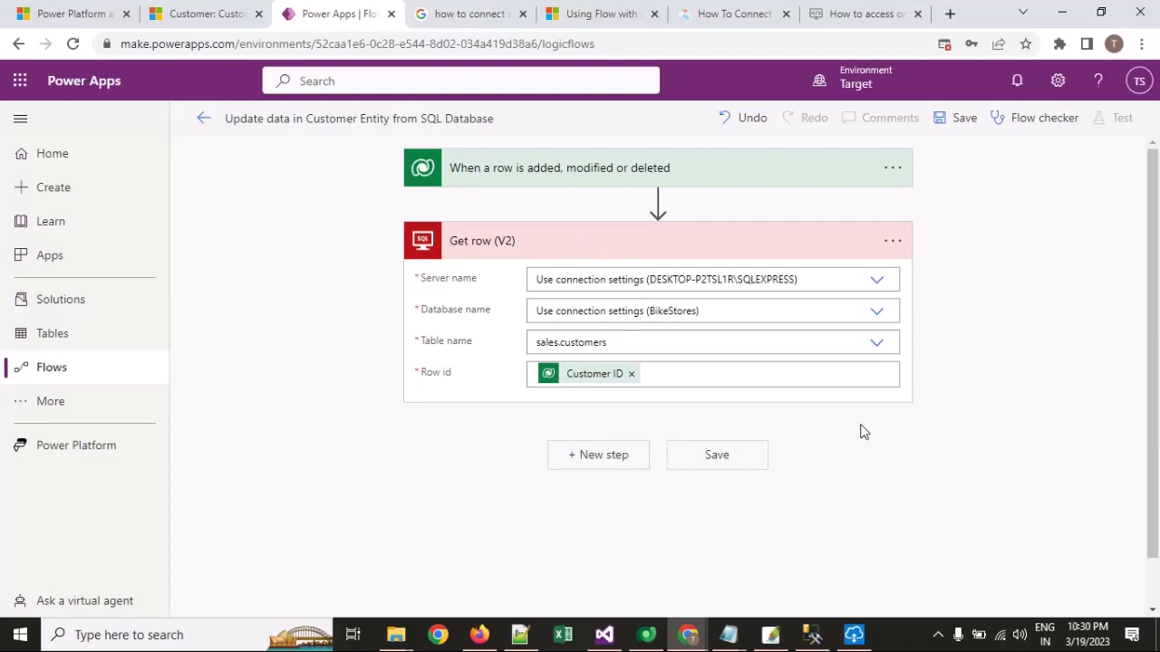
# Review the Get row (V2) Row id setting and add a new step below it.
pyautogui.click(622, 248)
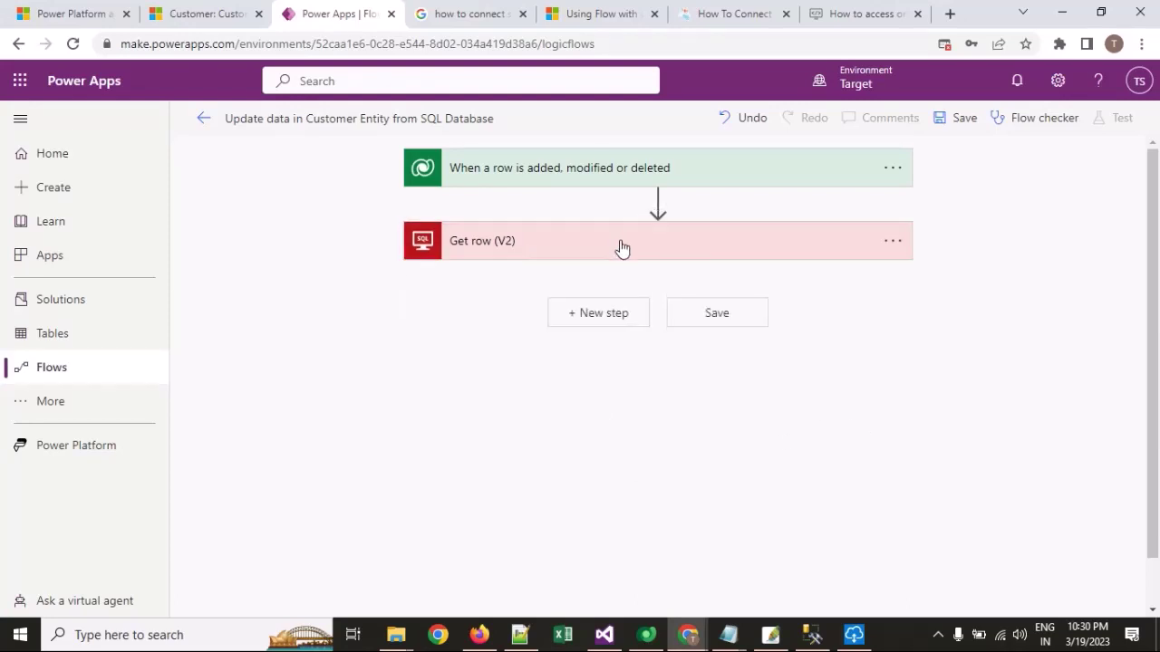
pyautogui.click(621, 245)
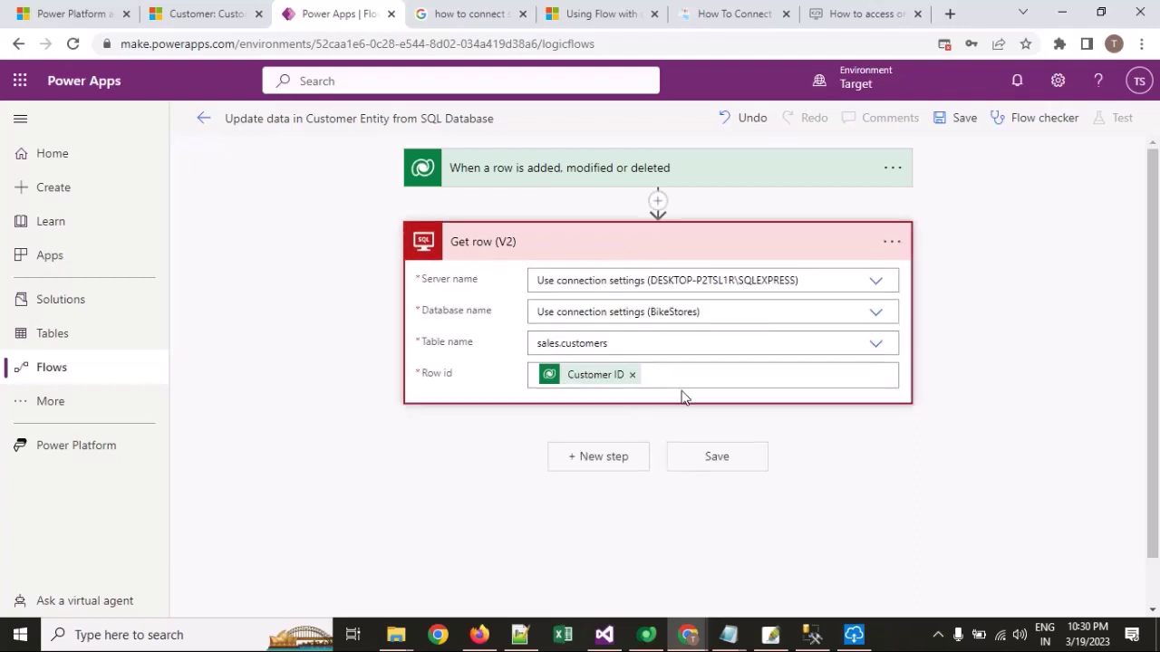
pyautogui.click(617, 383)
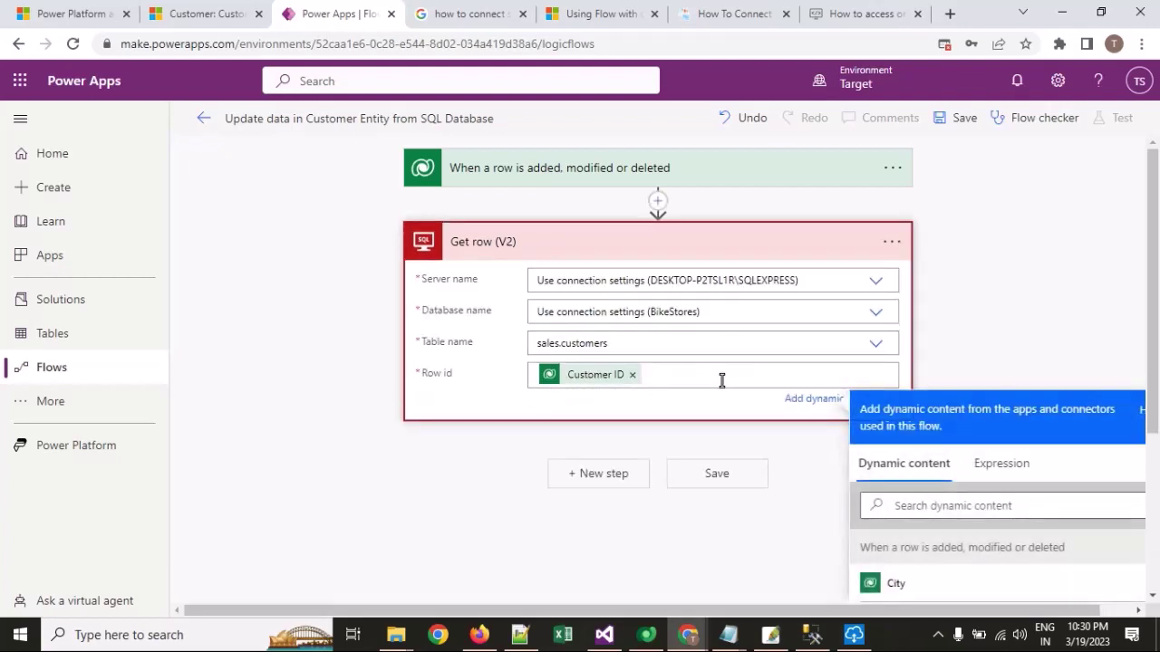
pyautogui.click(638, 393)
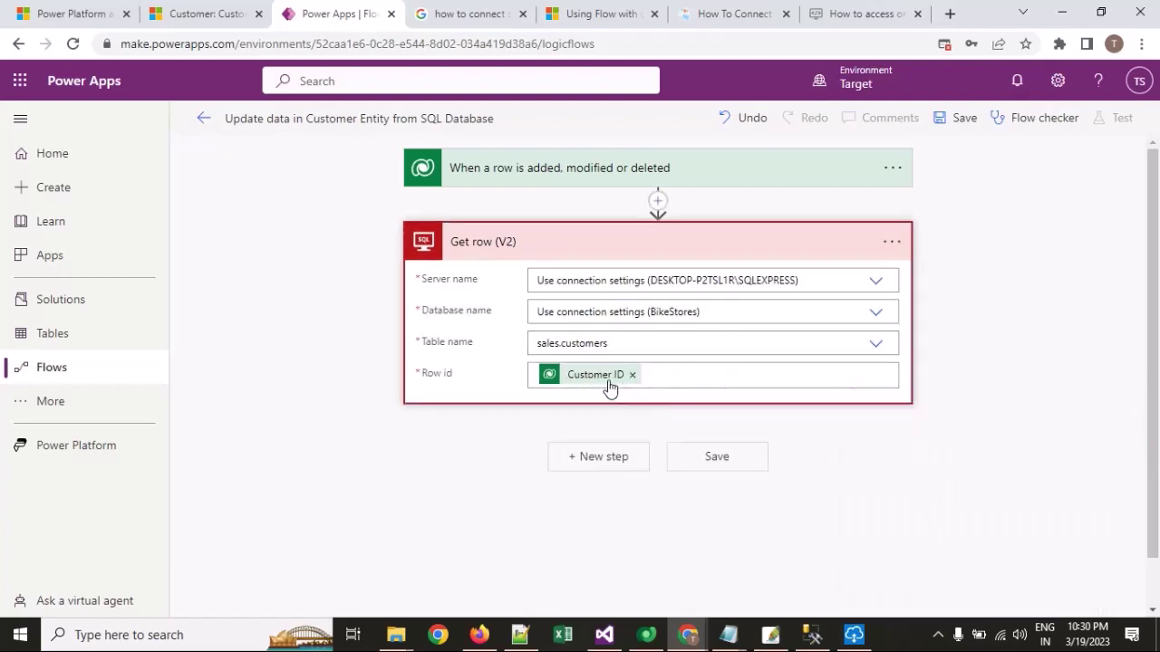
pyautogui.click(567, 244)
pyautogui.click(607, 317)
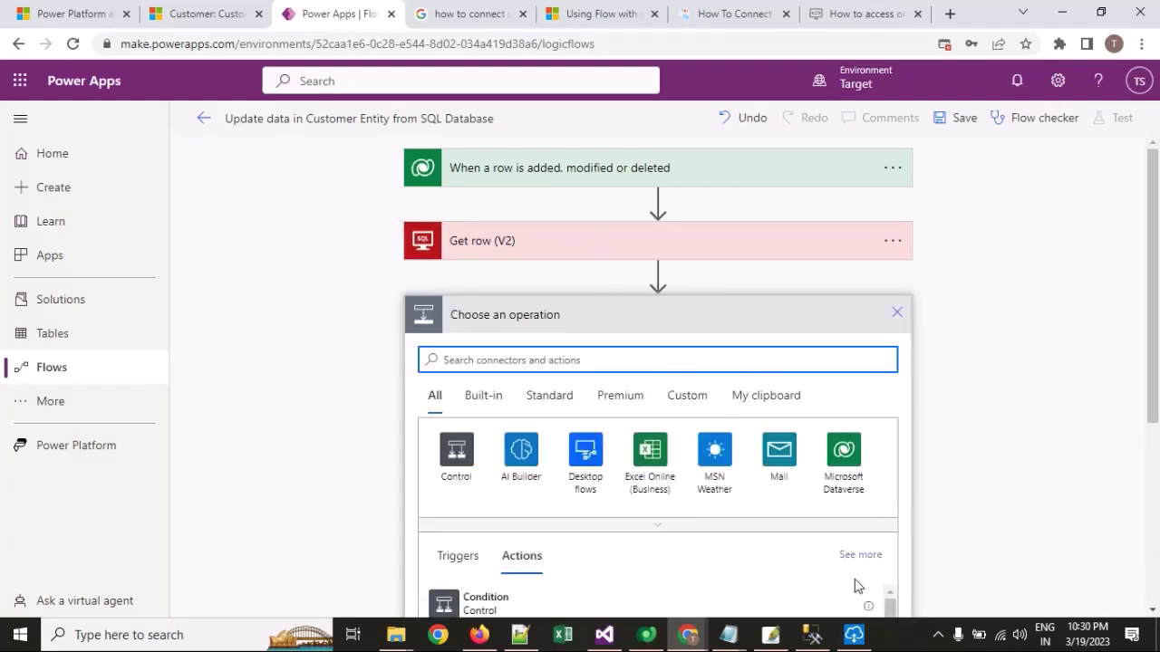
# Check the customer row's street and city values in SSMS and the Dynamics 365 customer form.
pyautogui.click(813, 634)
pyautogui.click(377, 297)
pyautogui.click(456, 295)
pyautogui.click(531, 295)
pyautogui.click(625, 295)
pyautogui.click(688, 295)
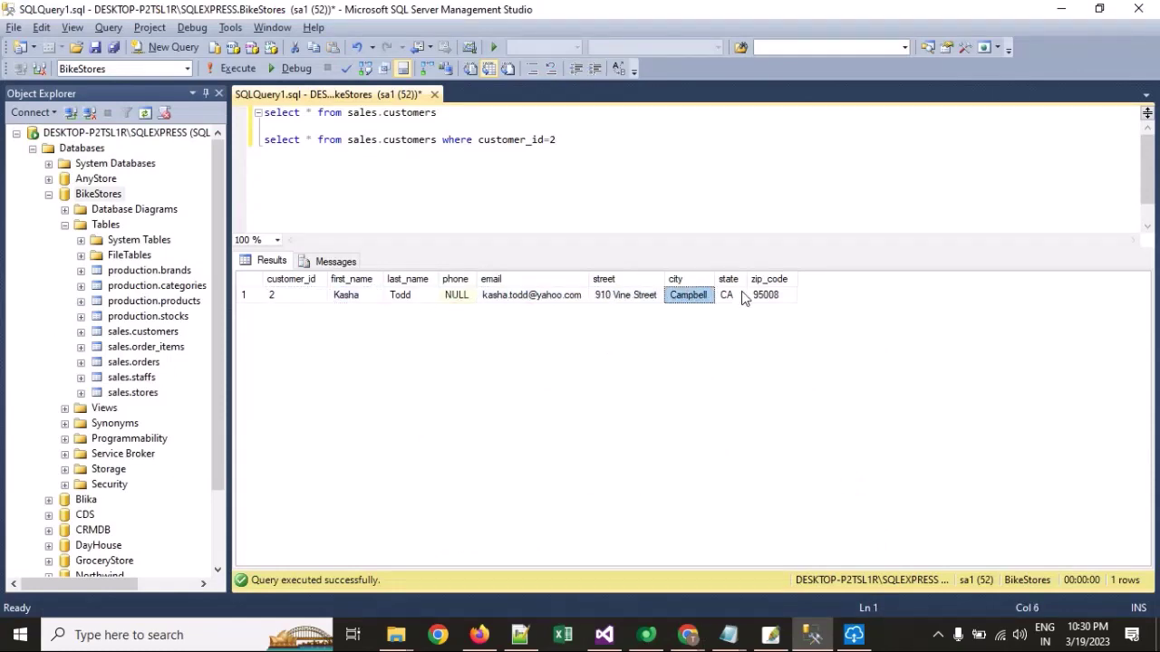
pyautogui.click(813, 634)
pyautogui.click(207, 14)
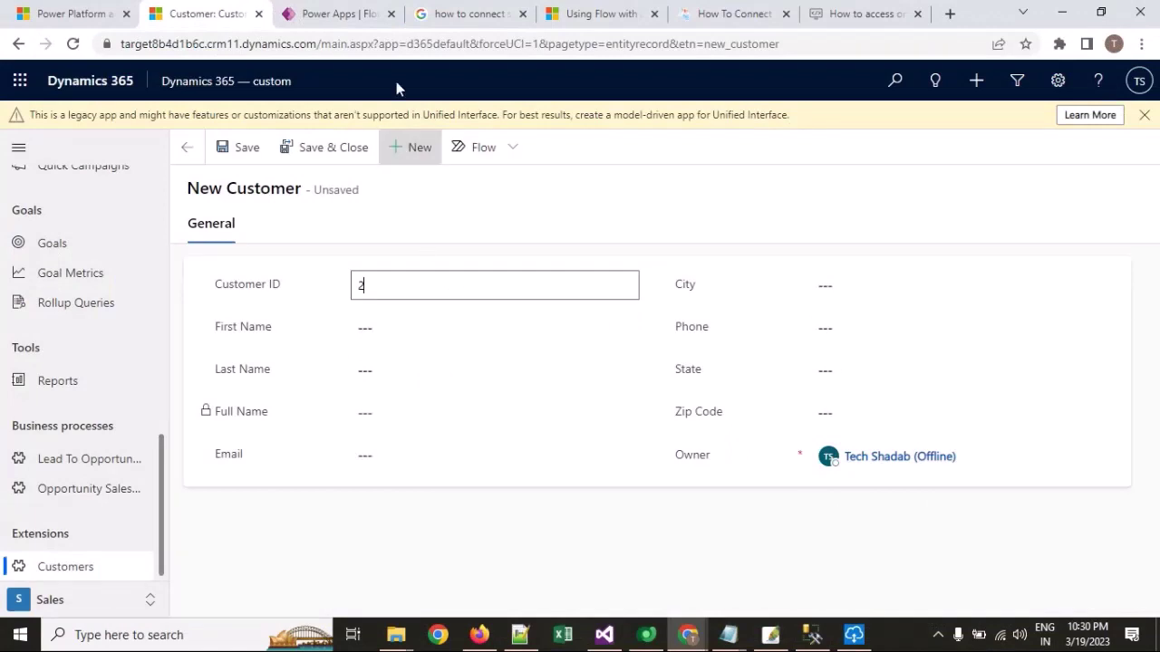
pyautogui.click(318, 11)
# Search the new step's operations for 'dataverse' instead of 'update' to list Dataverse actions.
pyautogui.scroll(-1, 671, 367)
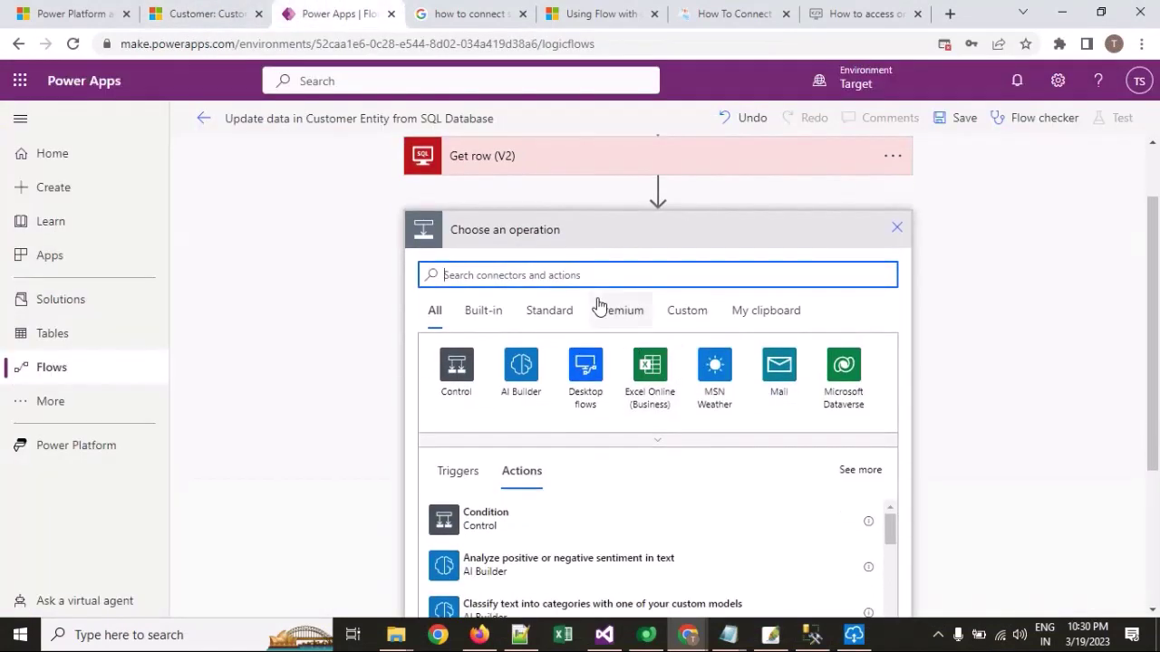
pyautogui.scroll(1, 595, 308)
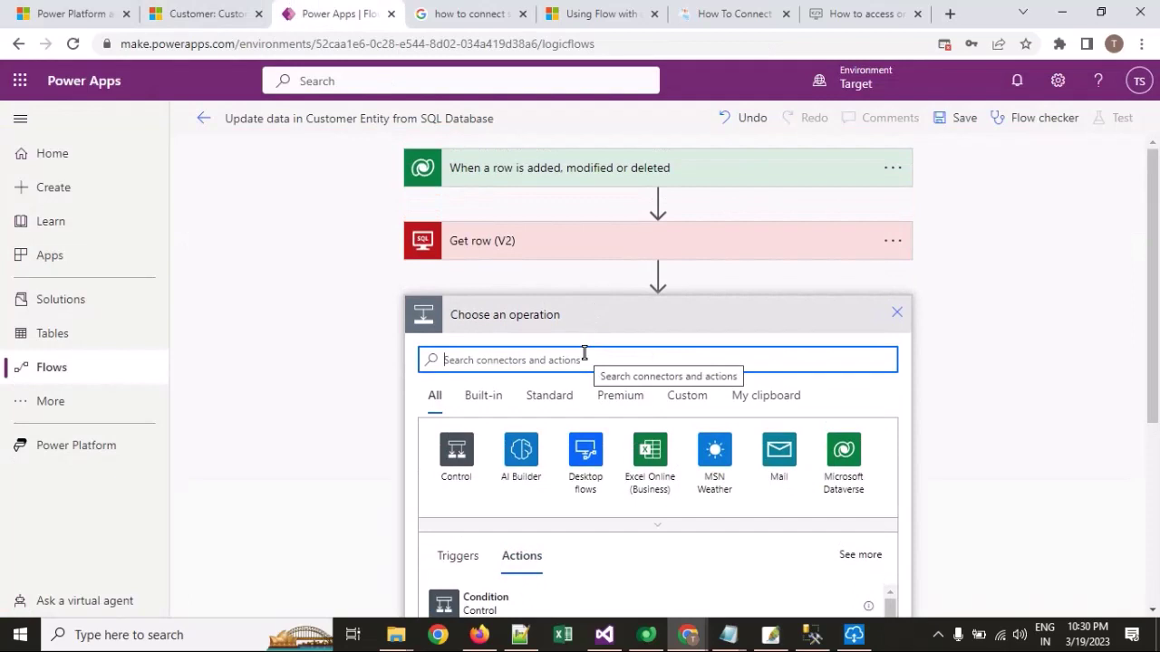
pyautogui.write('update')
pyautogui.hotkey('ctrl', 'a')
pyautogui.write('datav')
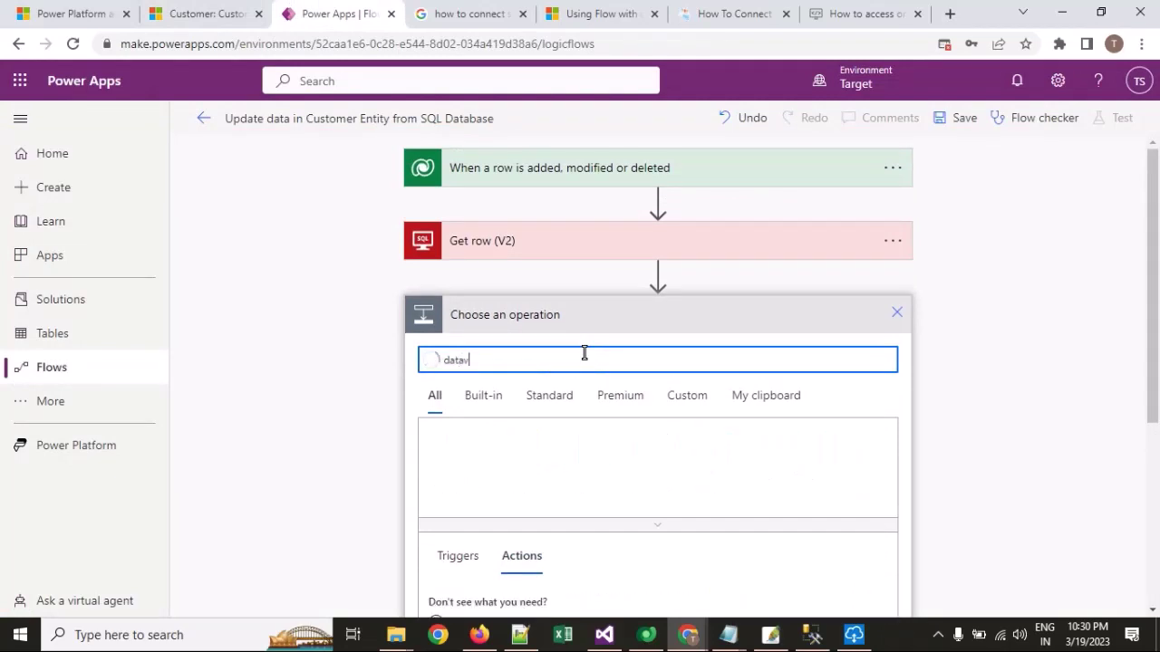
pyautogui.write('erse')
pyautogui.scroll(-5, 585, 342)
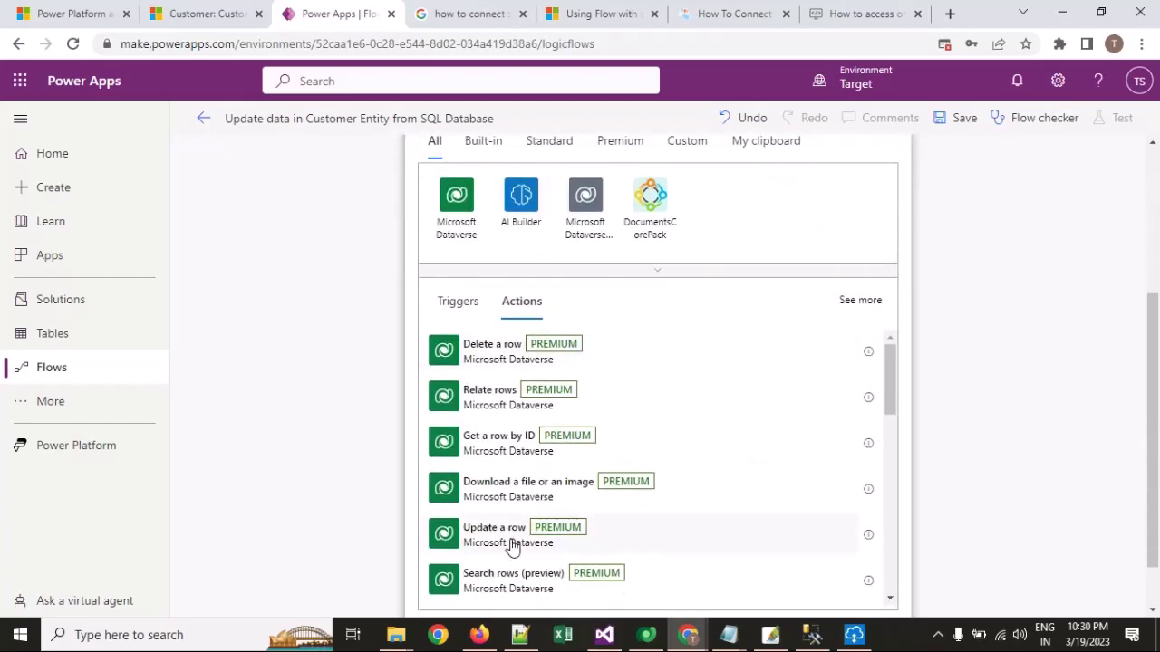
# Add the Dataverse Update a row action with Table name set to Customers.
pyautogui.click(510, 544)
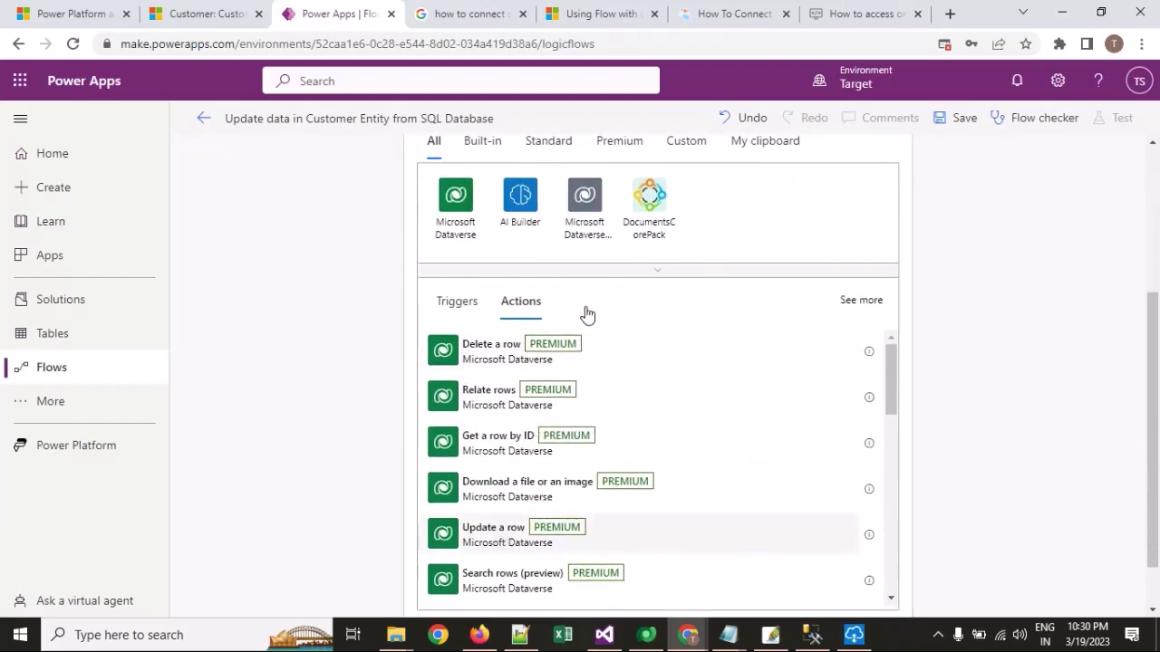
pyautogui.click(599, 298)
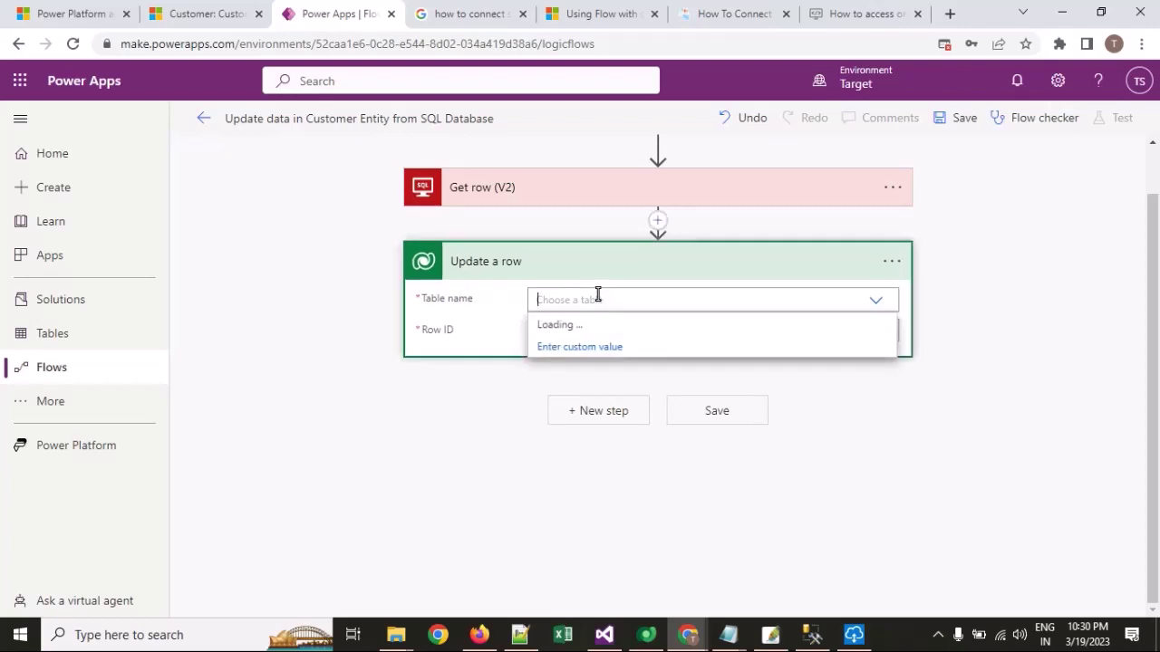
pyautogui.write('custom')
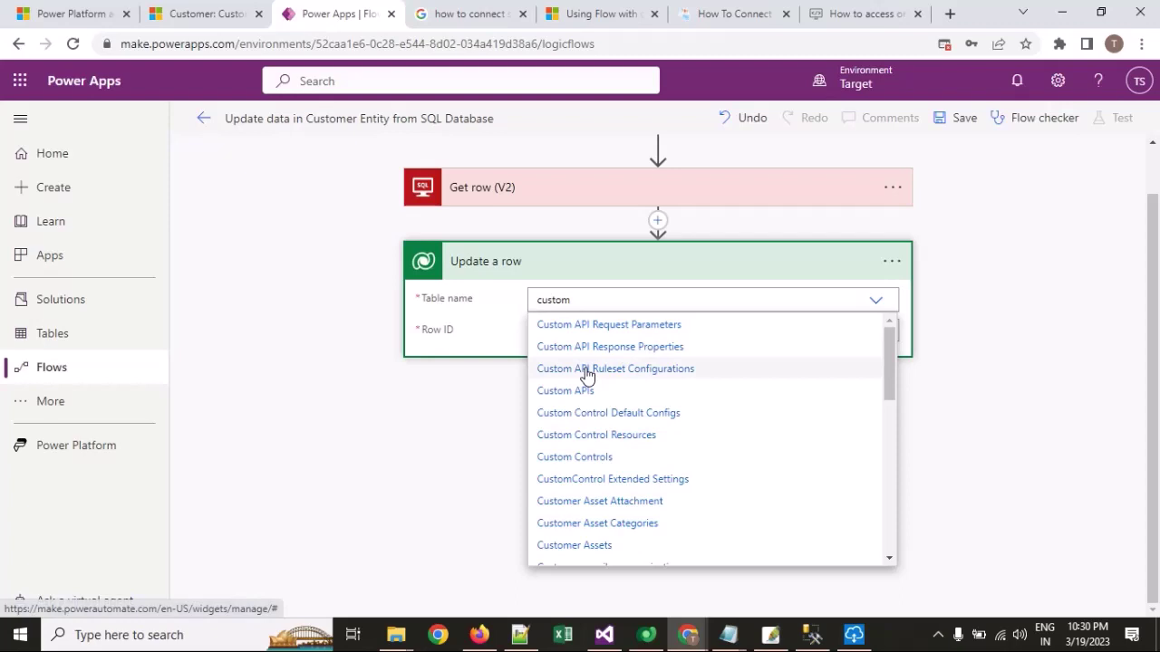
pyautogui.write('s')
pyautogui.write('rs')
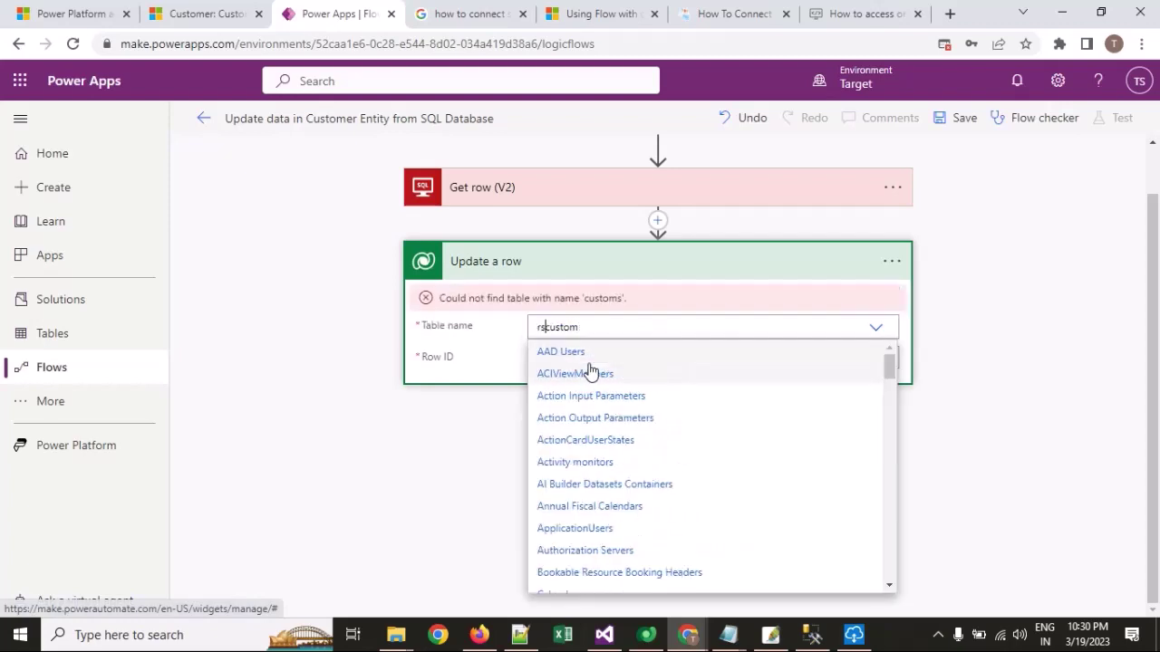
pyautogui.hotkey('ctrl', 'a')
pyautogui.press('BackSpace')
pyautogui.write('custome')
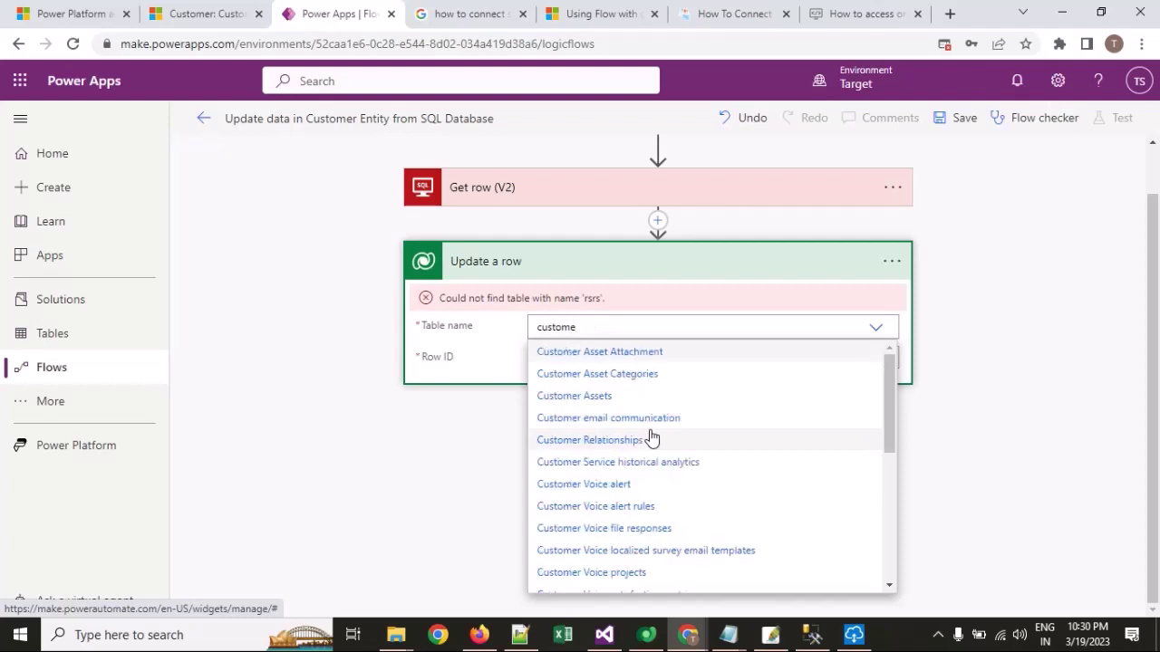
pyautogui.write('rs')
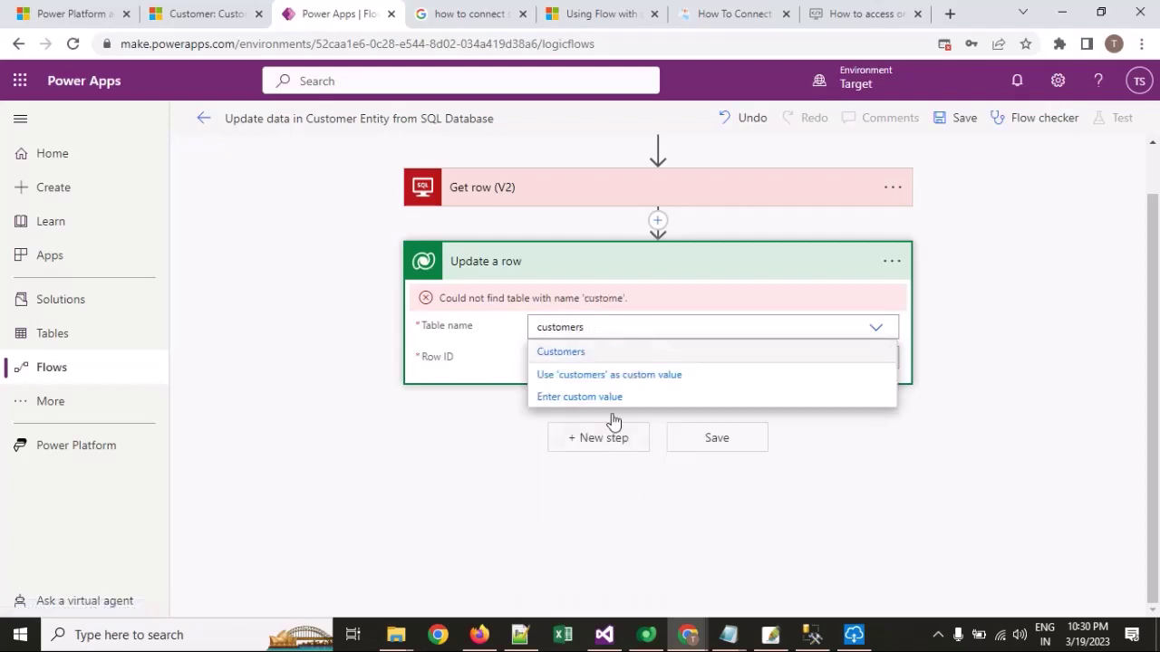
pyautogui.click(585, 354)
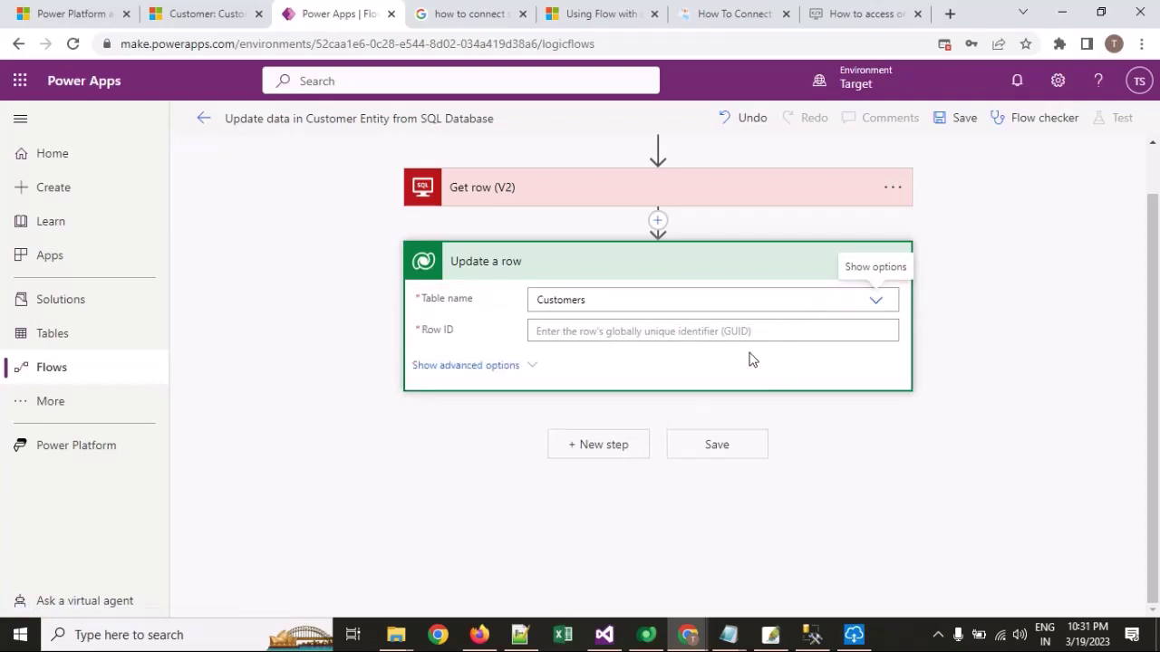
pyautogui.click(751, 332)
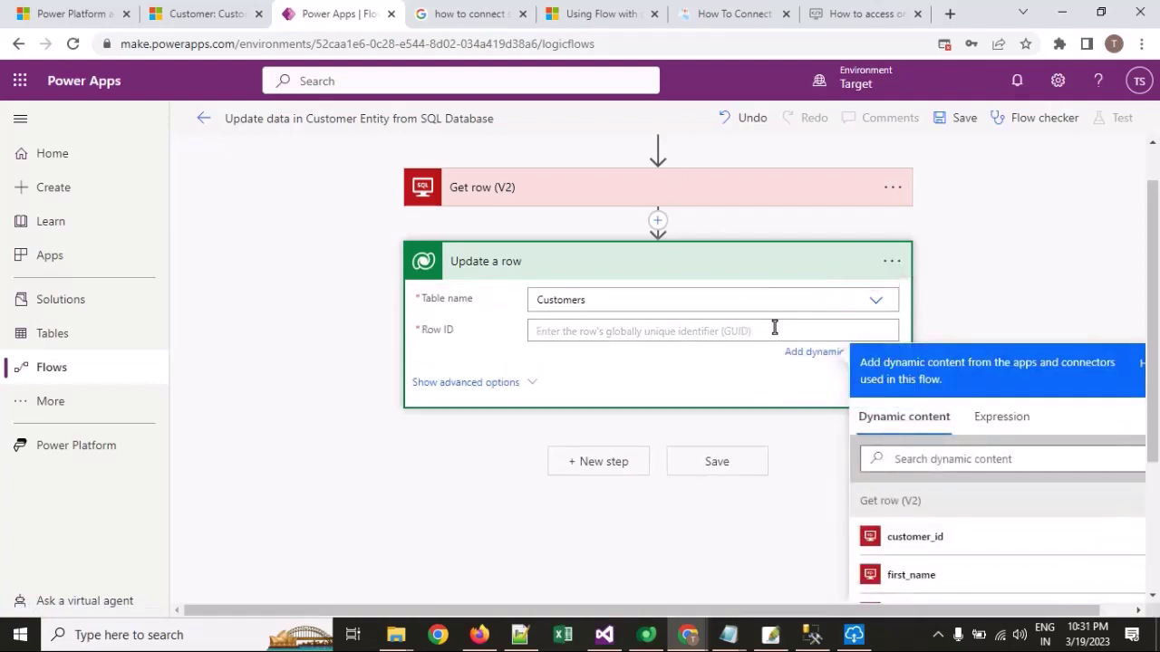
# Set Update a row's Row ID to the SQL customer_id and show the advanced options.
pyautogui.scroll(-1, 897, 453)
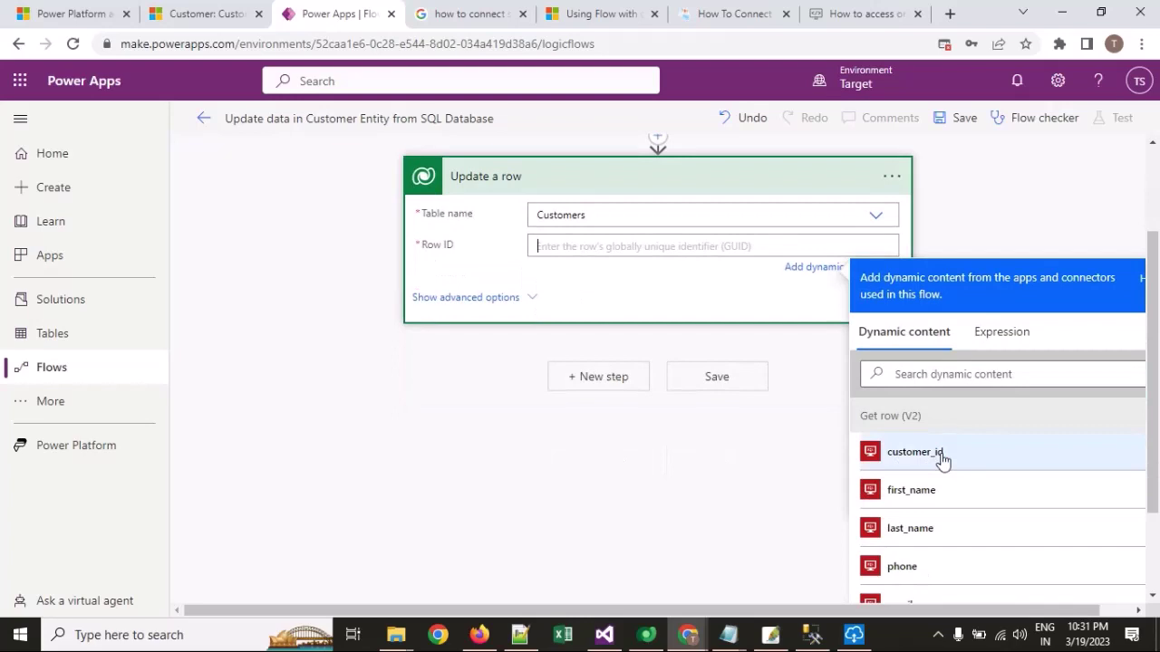
pyautogui.click(942, 461)
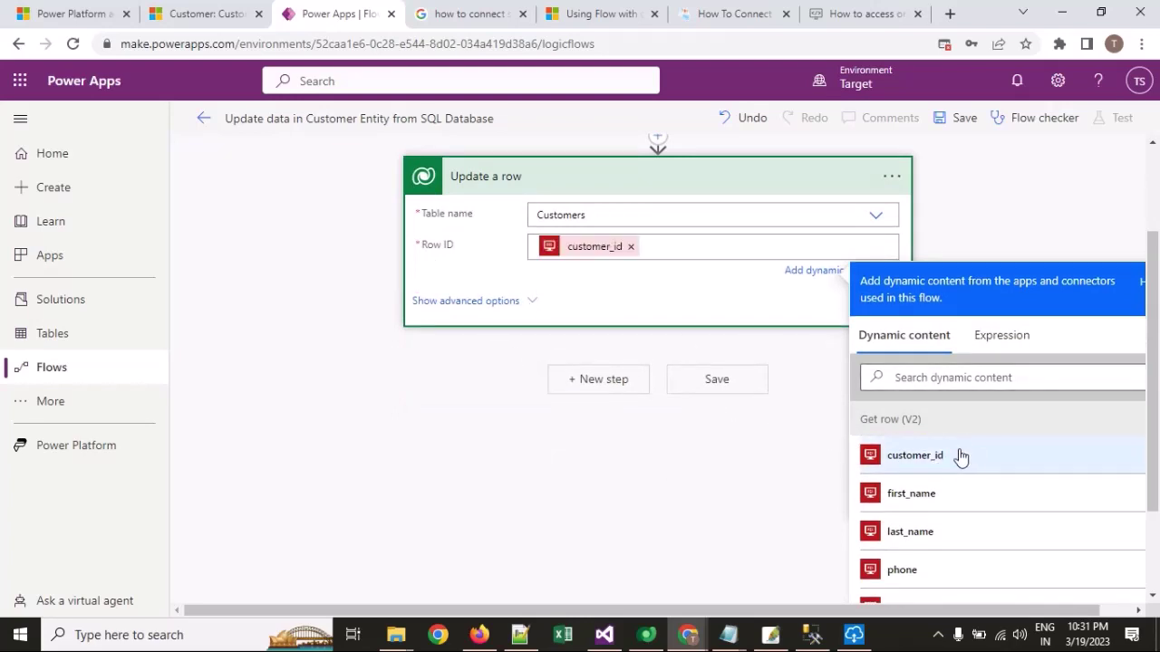
pyautogui.click(499, 317)
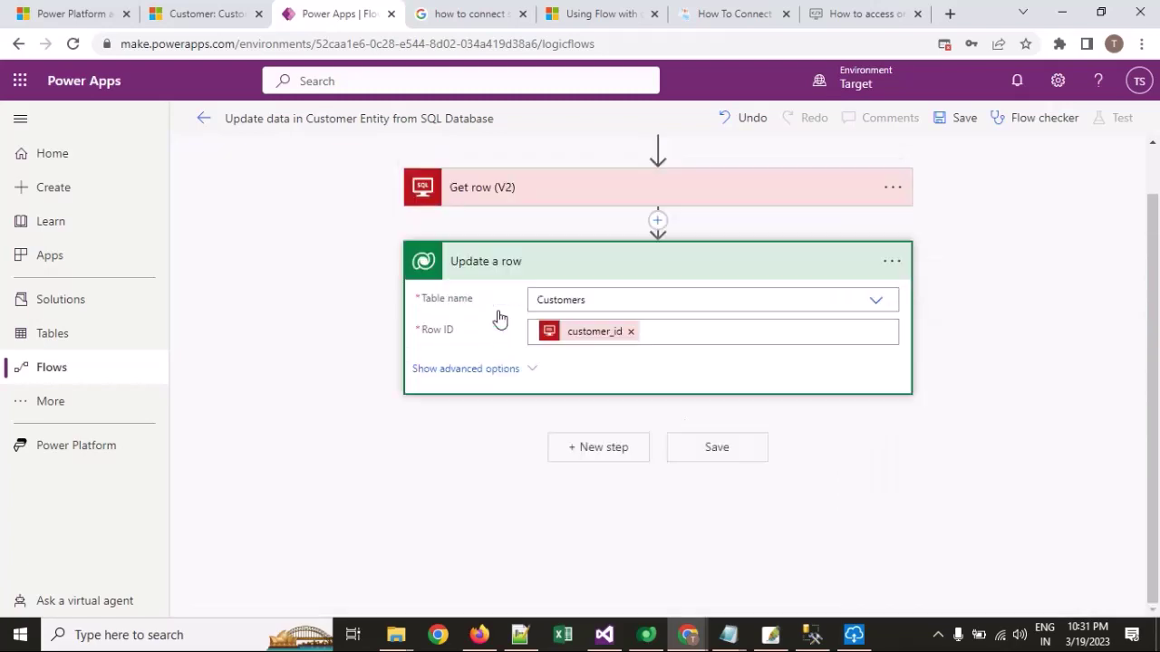
pyautogui.click(488, 369)
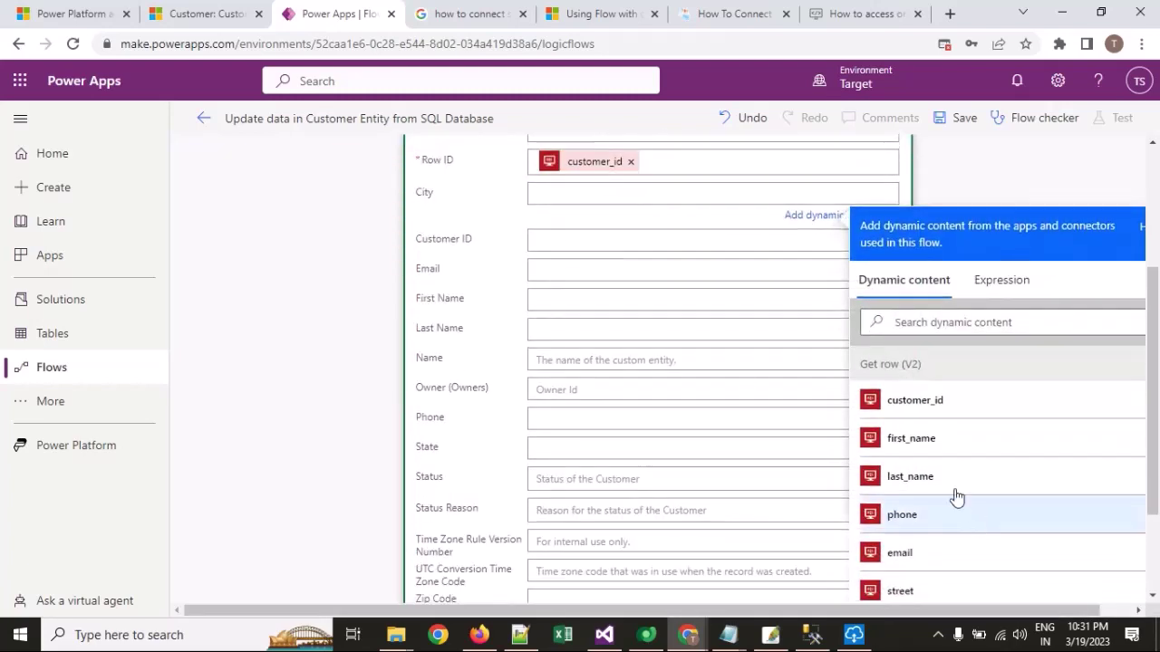
# Map SQL city to City, email to Email, and first_name plus last_name to First Name.
pyautogui.scroll(-3, 933, 435)
pyautogui.scroll(1, 951, 467)
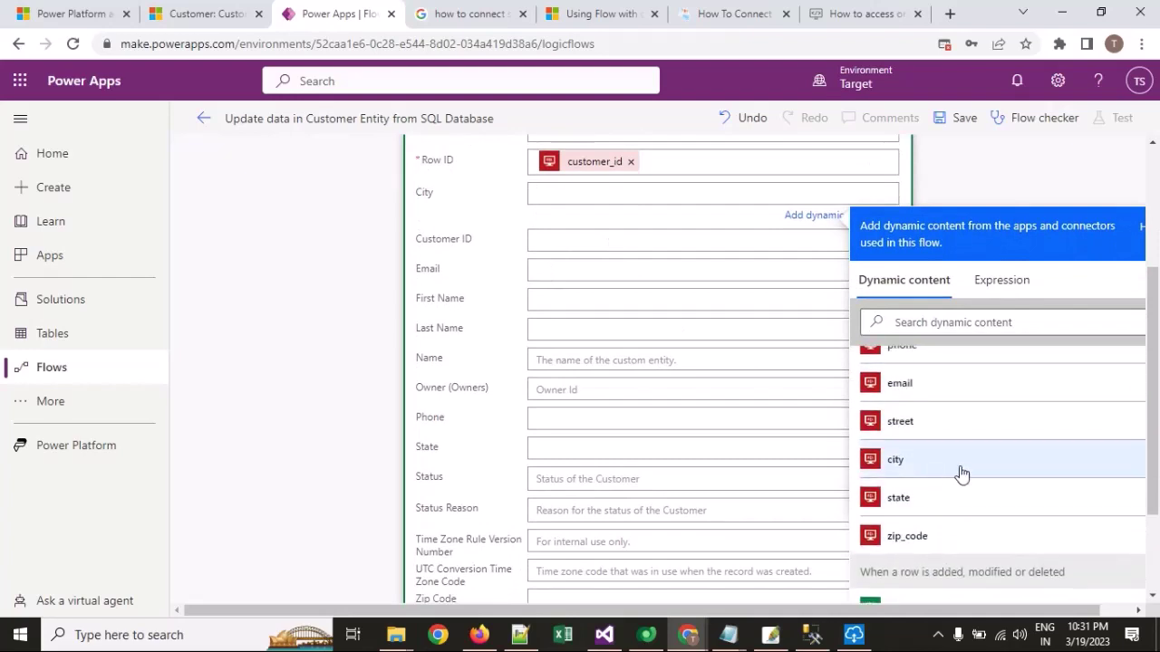
pyautogui.scroll(2, 942, 432)
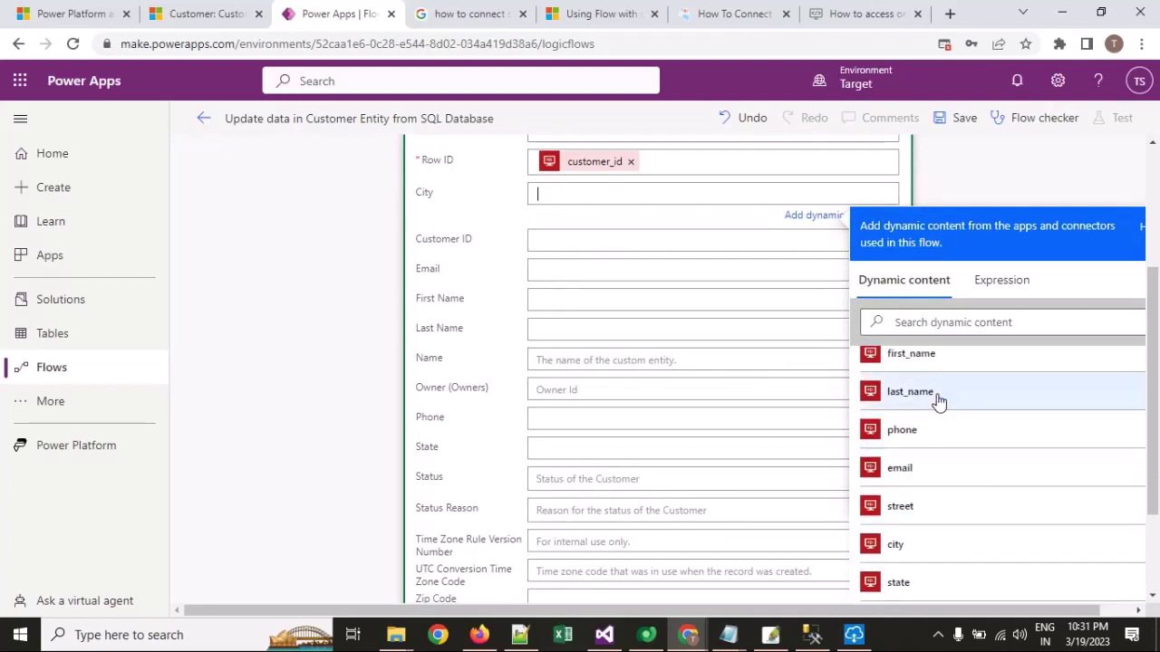
pyautogui.scroll(2, 938, 408)
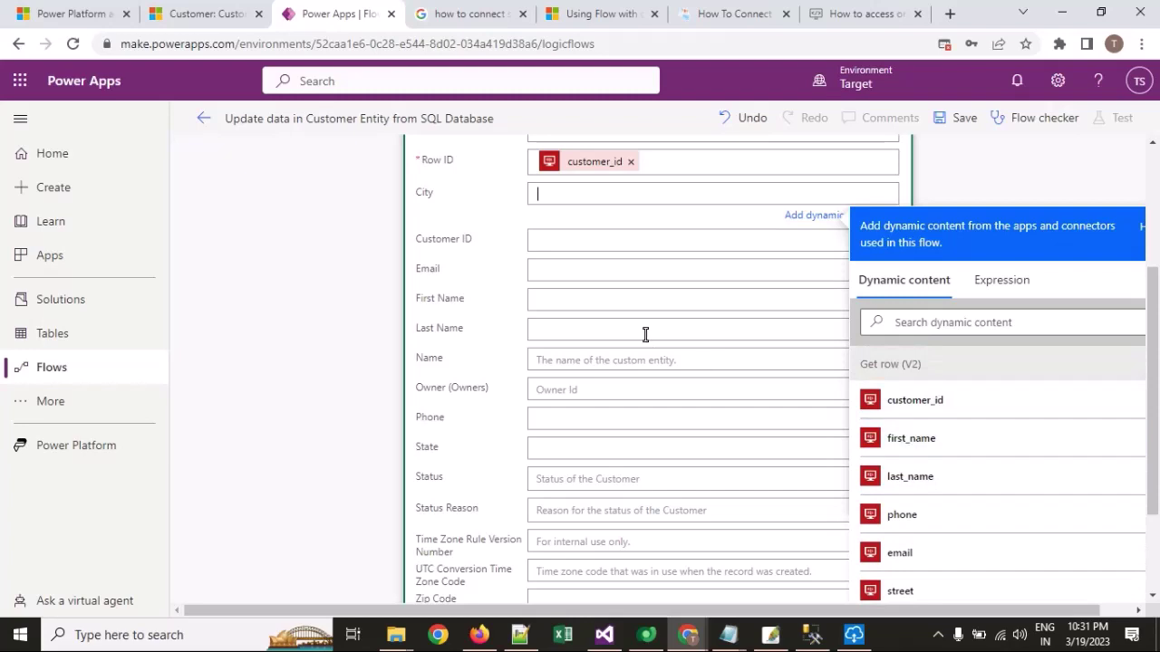
pyautogui.scroll(-1, 965, 544)
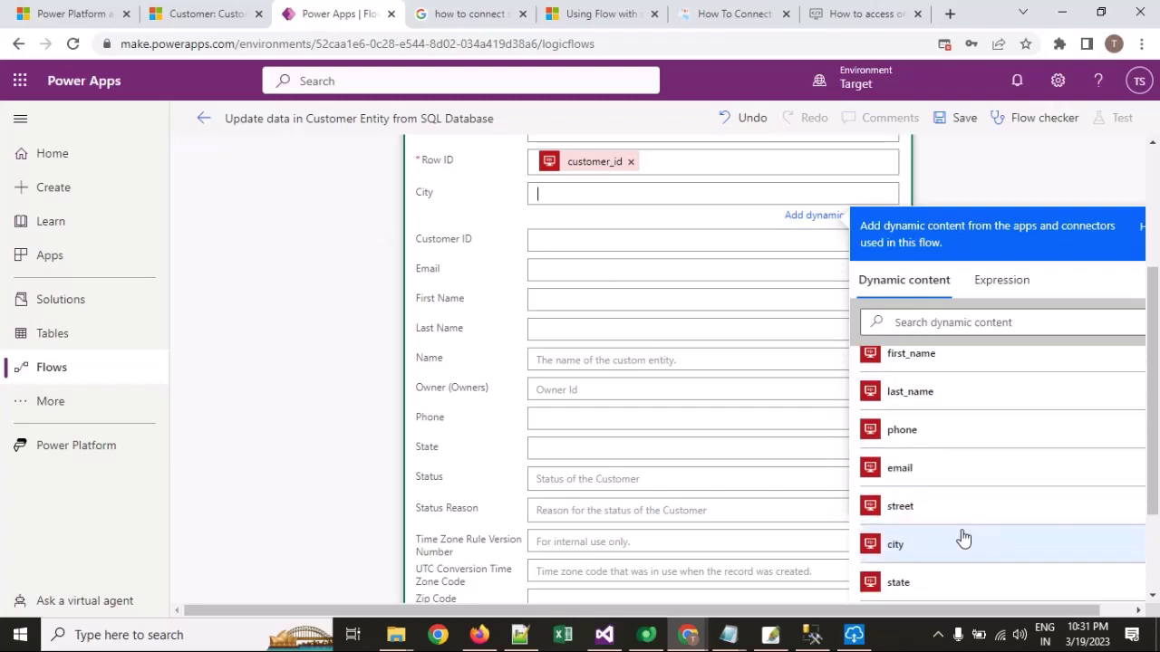
pyautogui.click(949, 544)
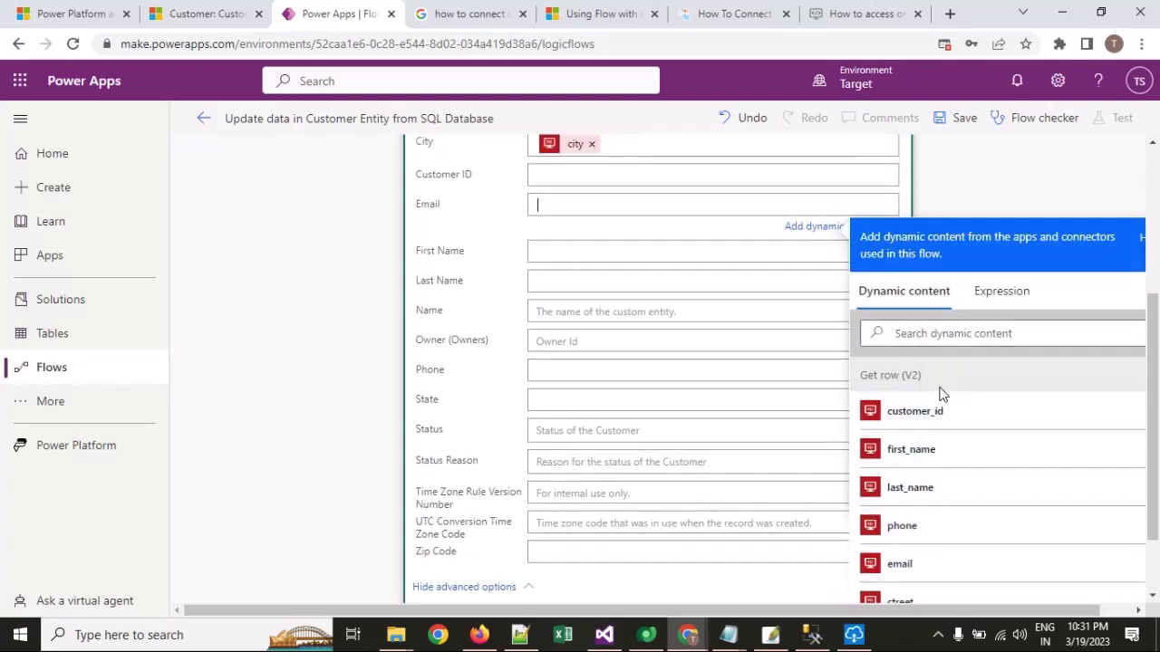
pyautogui.click(963, 565)
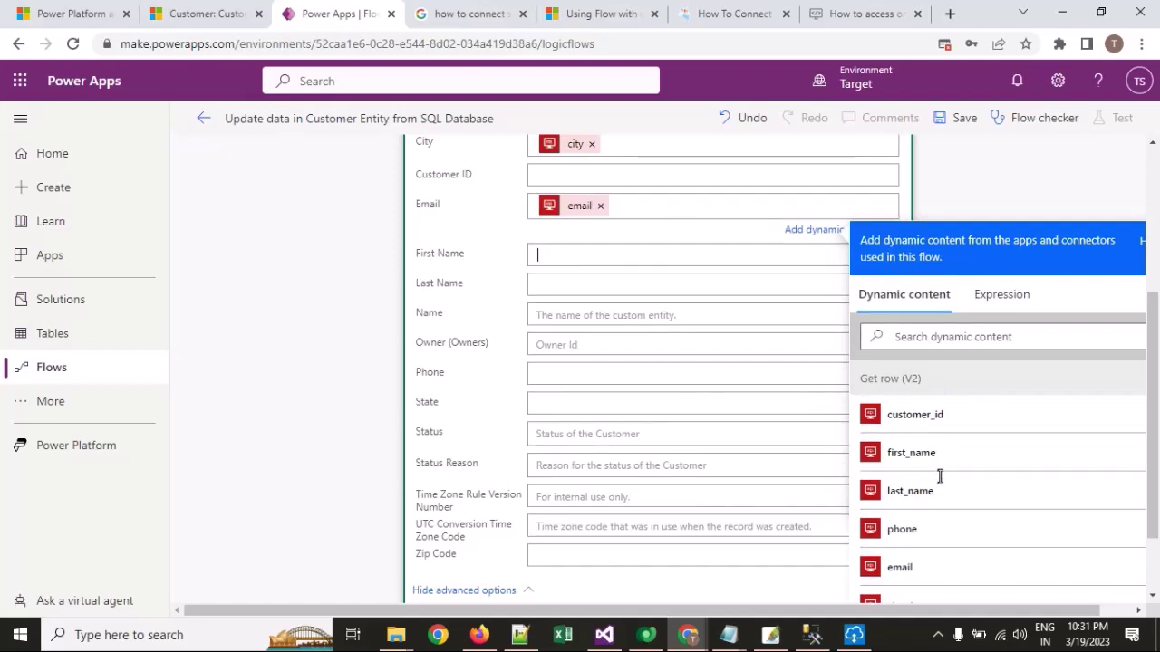
pyautogui.click(934, 503)
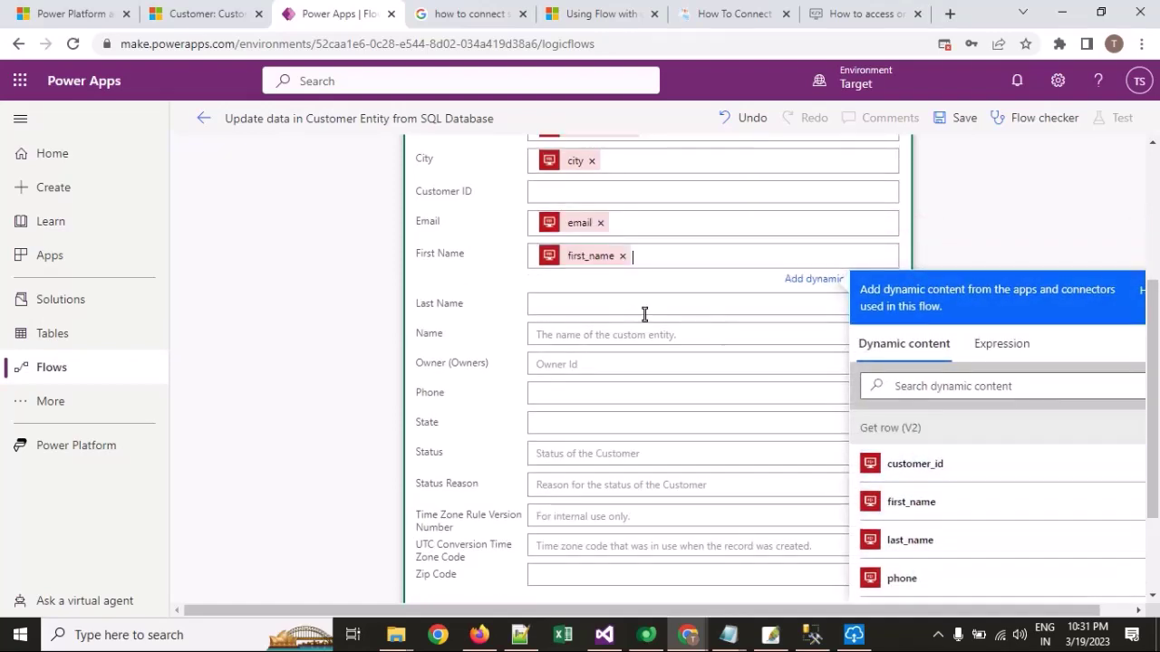
pyautogui.scroll(-2, 997, 460)
pyautogui.scroll(2, 992, 466)
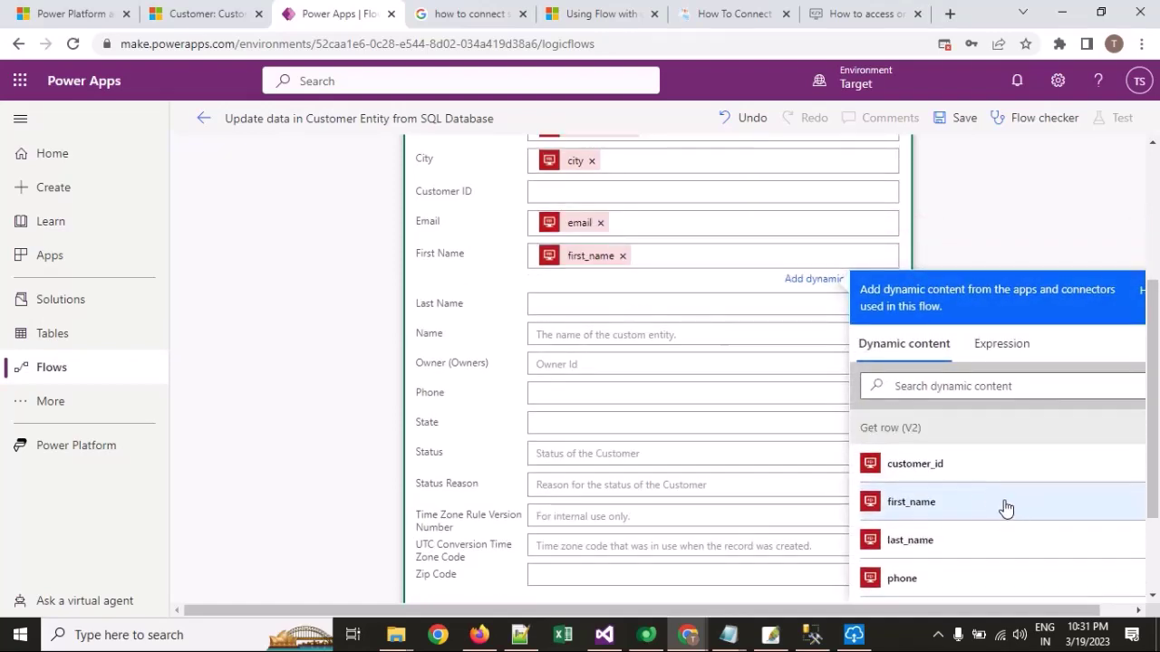
pyautogui.click(959, 539)
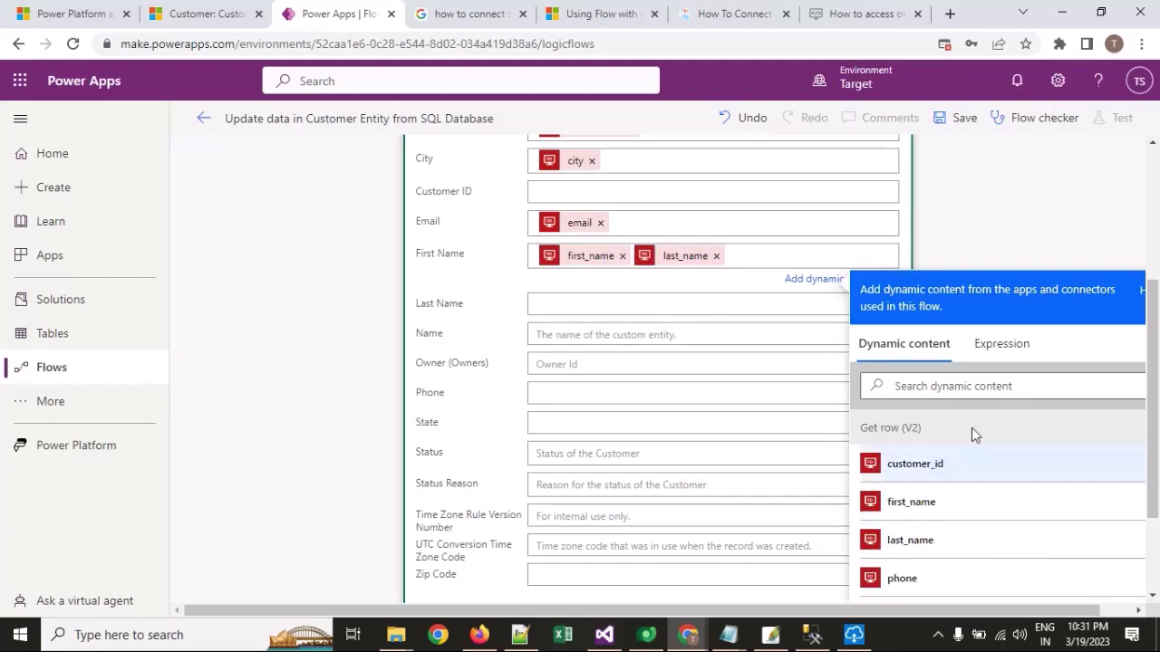
pyautogui.scroll(-2, 977, 426)
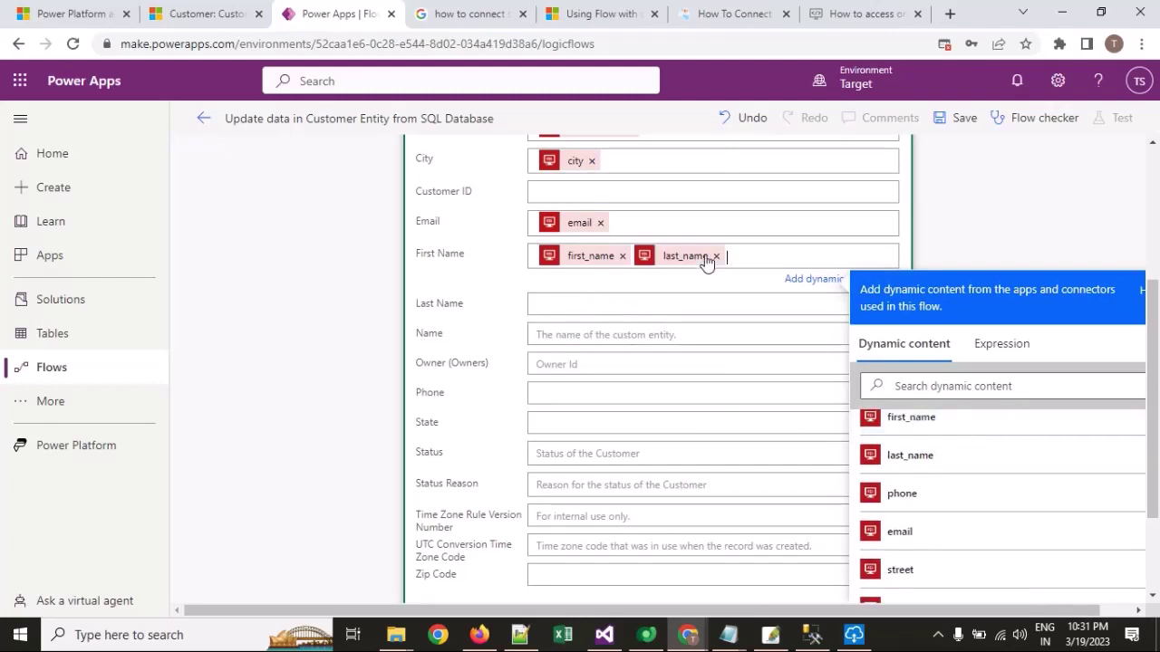
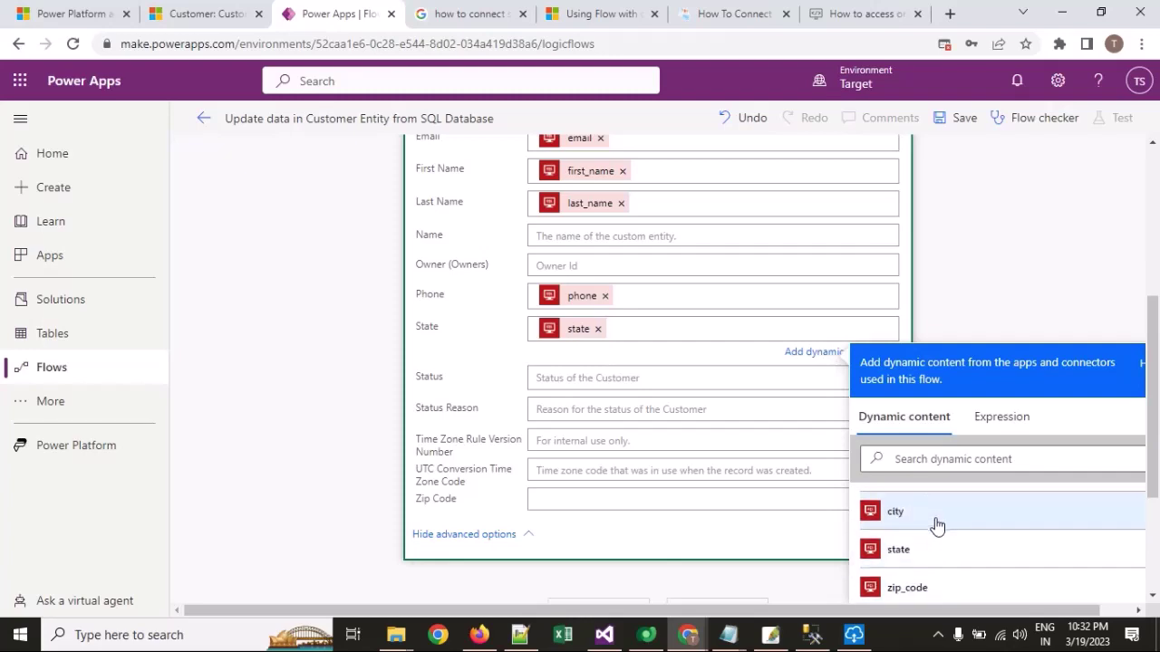
# In the Update a row step, replace the Row ID token customer_id with the trigger's Customer value.
pyautogui.click(608, 374)
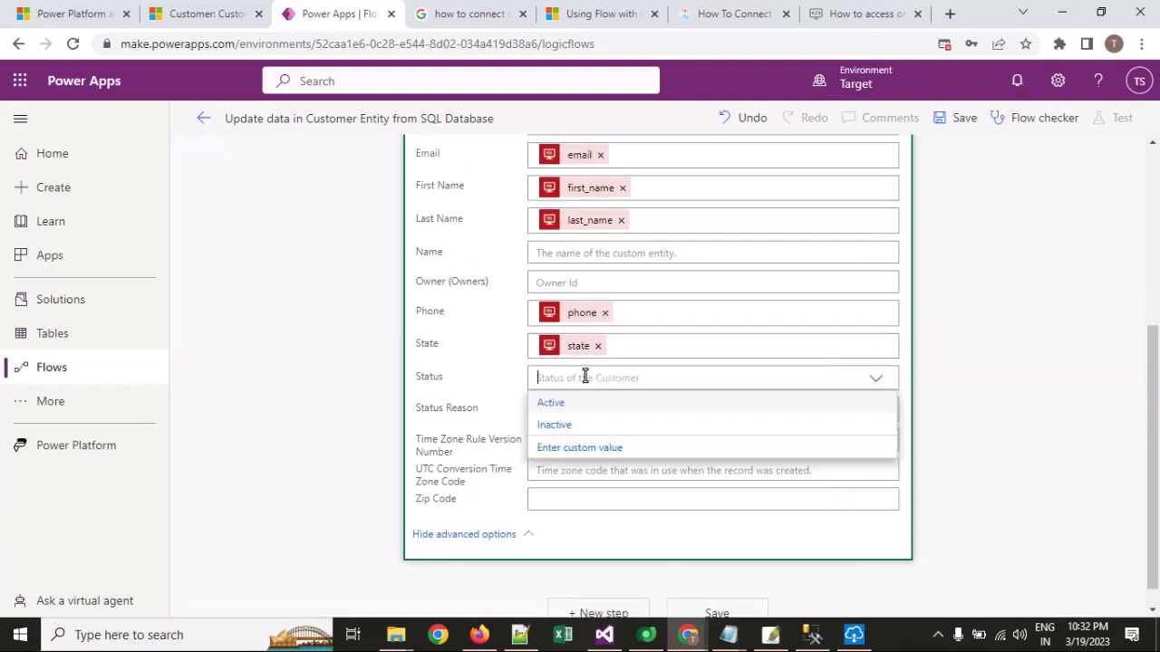
pyautogui.click(902, 370)
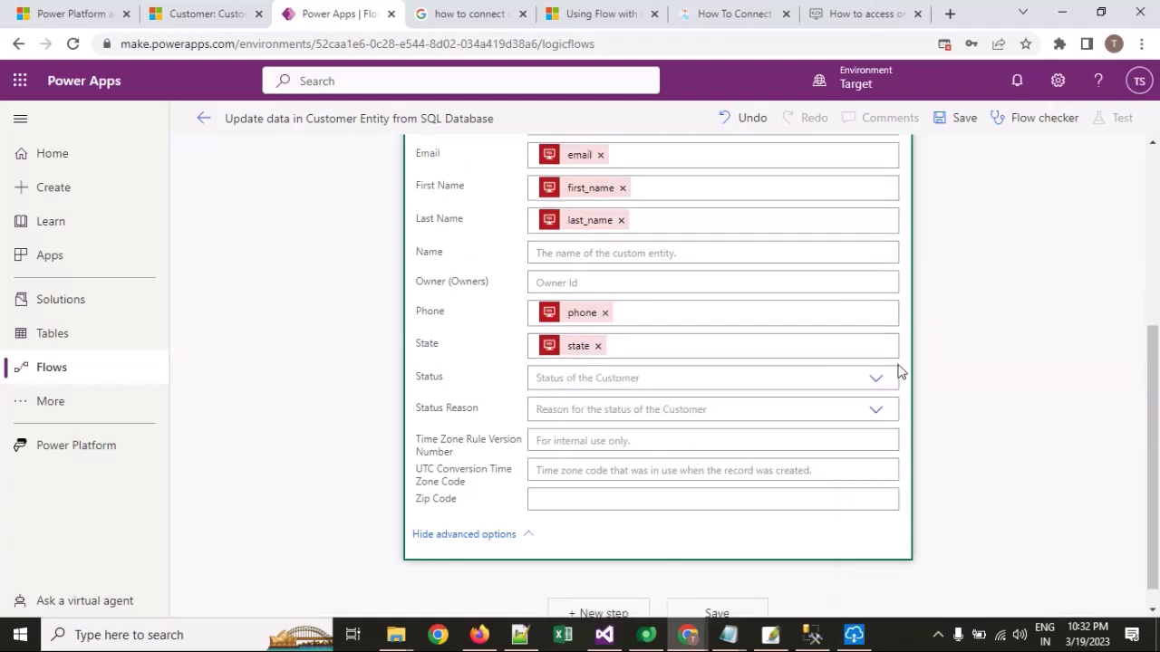
pyautogui.scroll(3, 904, 355)
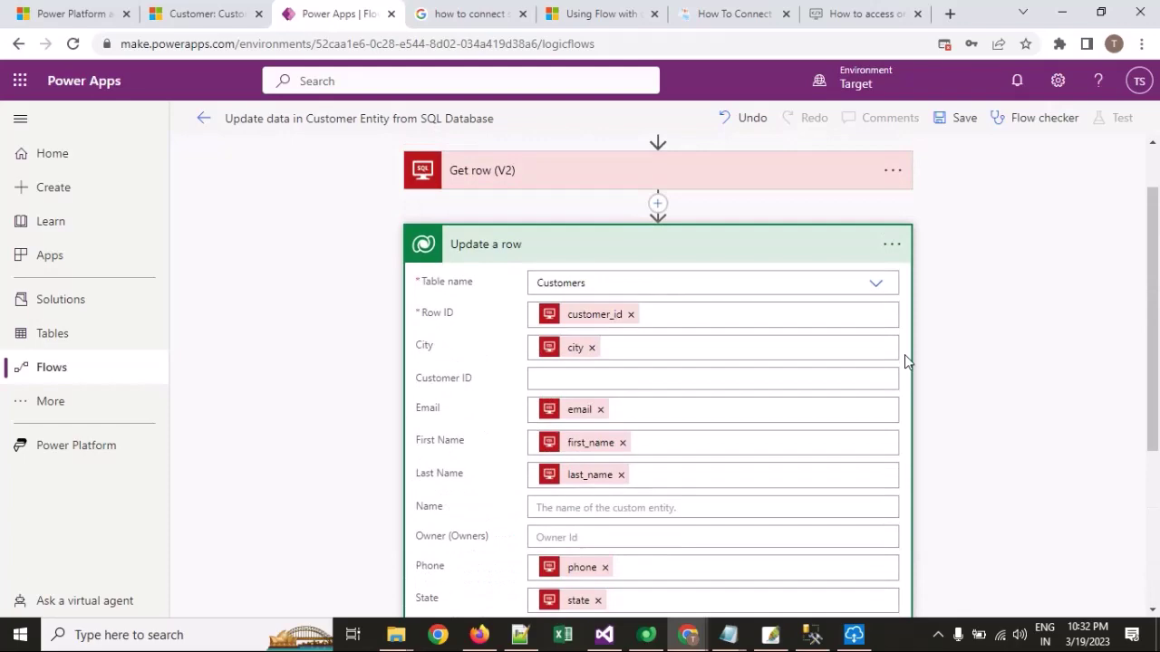
pyautogui.click(630, 314)
pyautogui.scroll(-2, 733, 331)
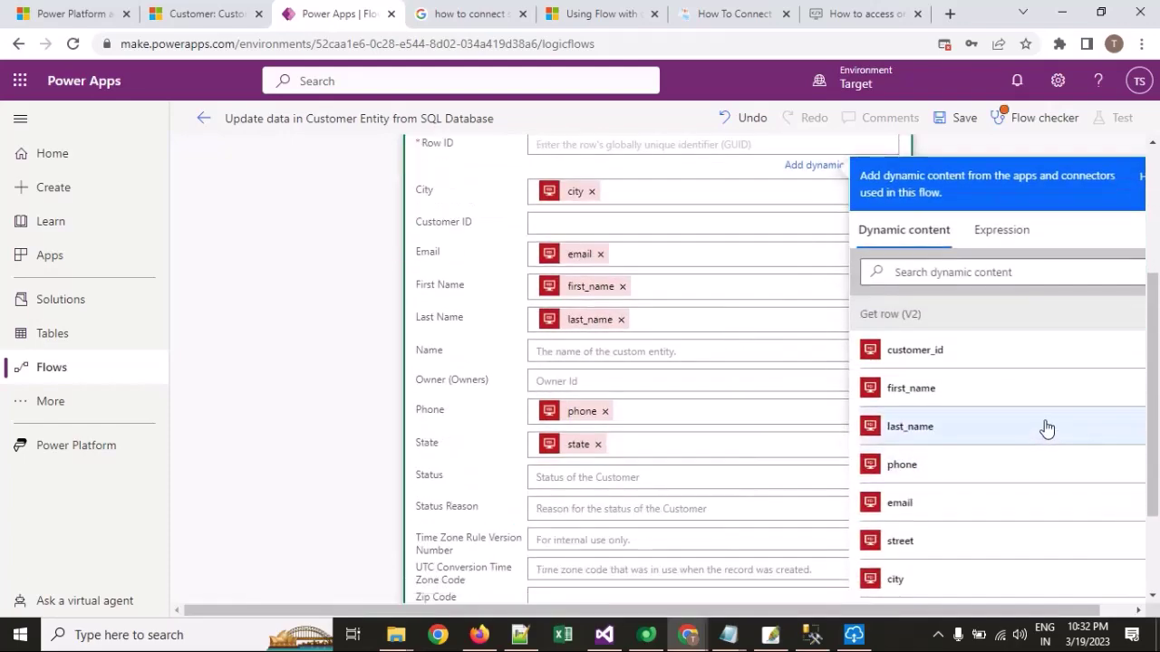
pyautogui.scroll(-5, 1046, 427)
pyautogui.scroll(-3, 1042, 426)
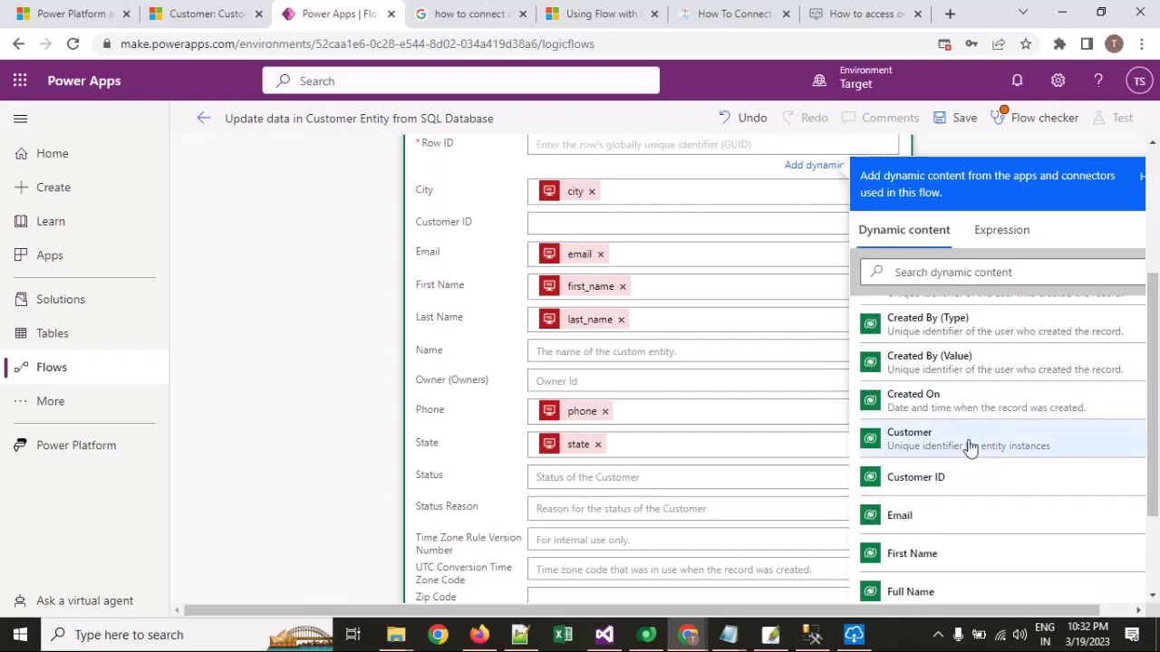
pyautogui.click(968, 442)
pyautogui.scroll(3, 605, 308)
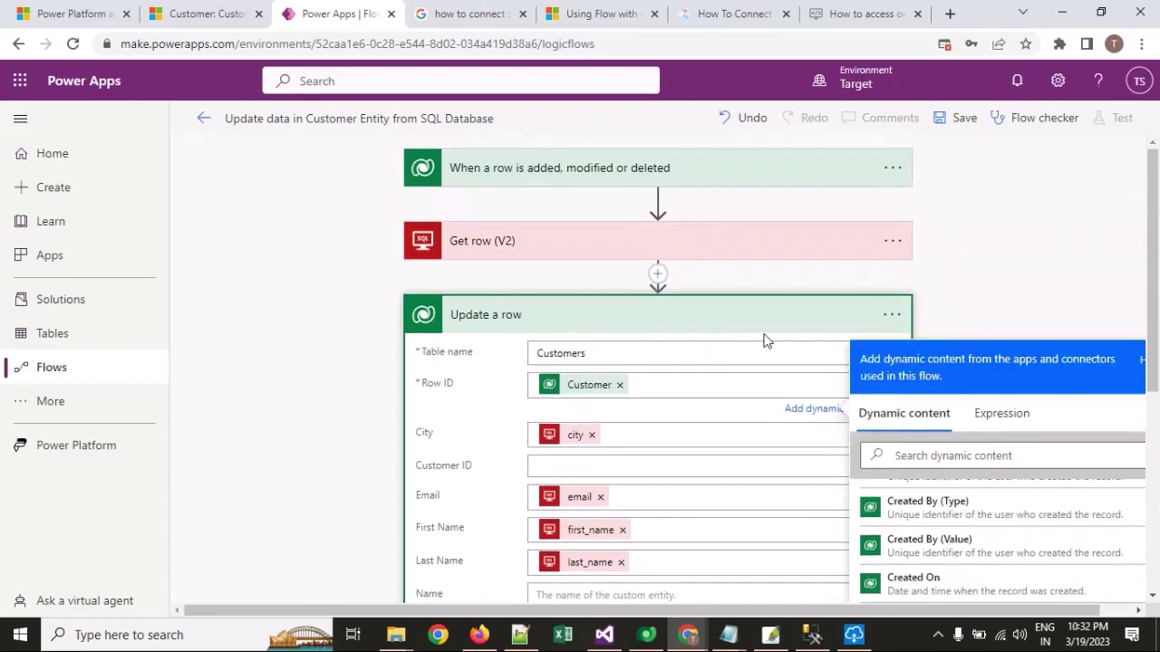
pyautogui.click(942, 274)
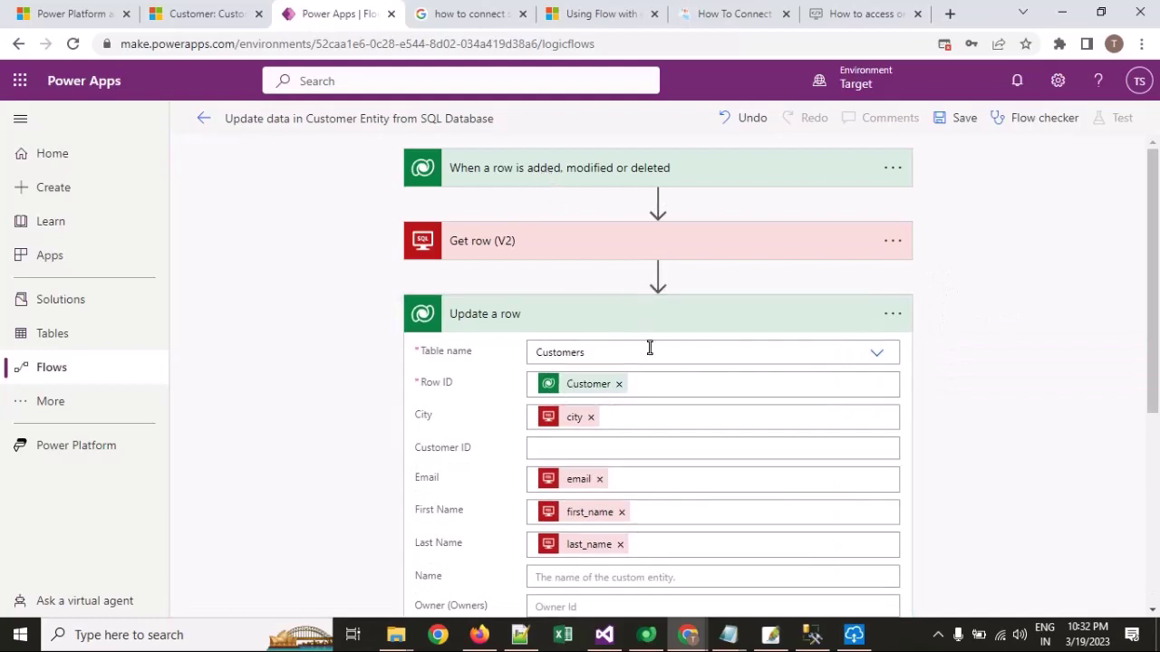
# Save the flow.
pyautogui.scroll(-3, 664, 356)
pyautogui.scroll(3, 666, 355)
pyautogui.click(956, 133)
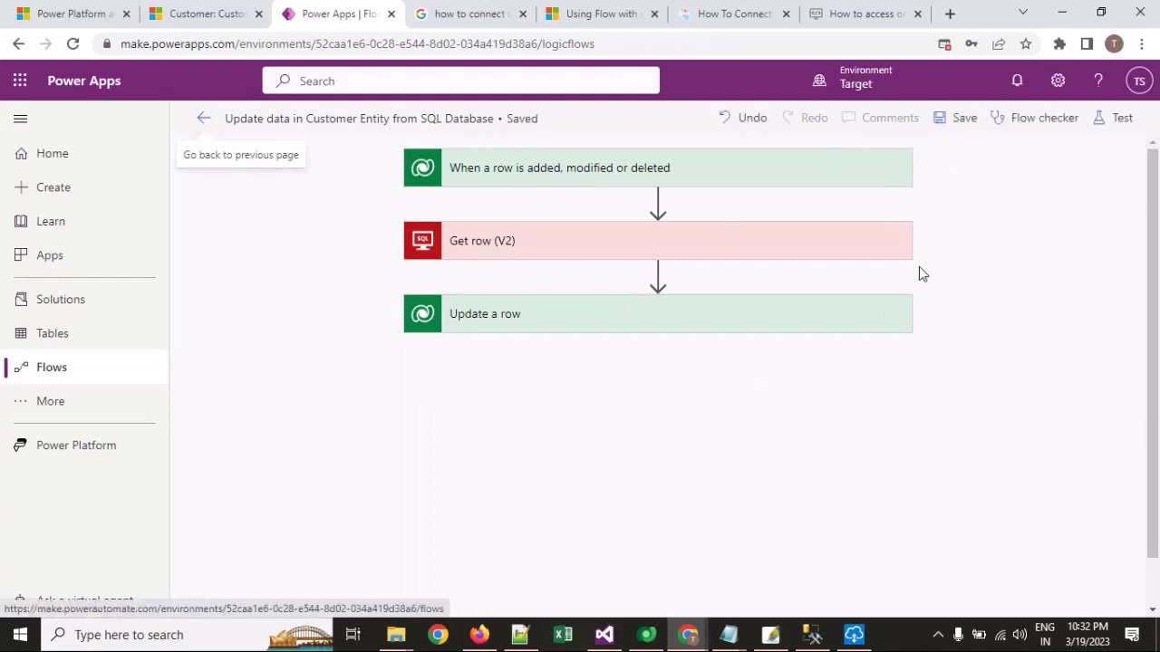
# Check the Customer ID value 2 on the Dynamics 365 customer form, then return to the flow designer.
pyautogui.click(200, 11)
pyautogui.moveTo(462, 288); pyautogui.dragTo(317, 310)
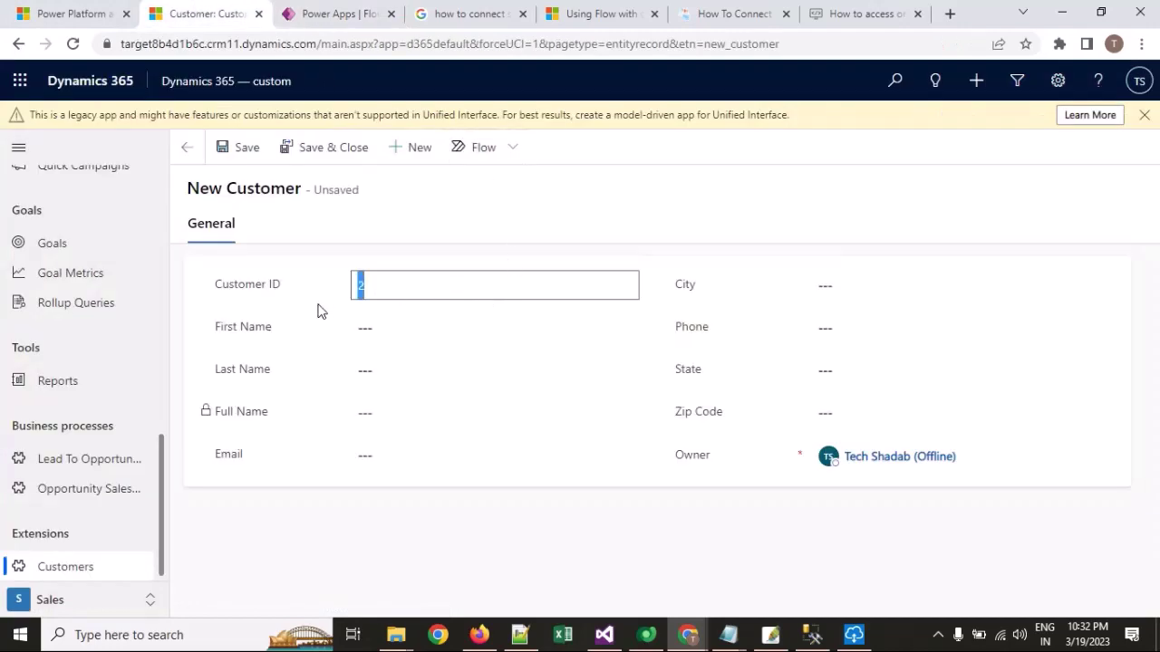
pyautogui.click(432, 287)
pyautogui.click(317, 16)
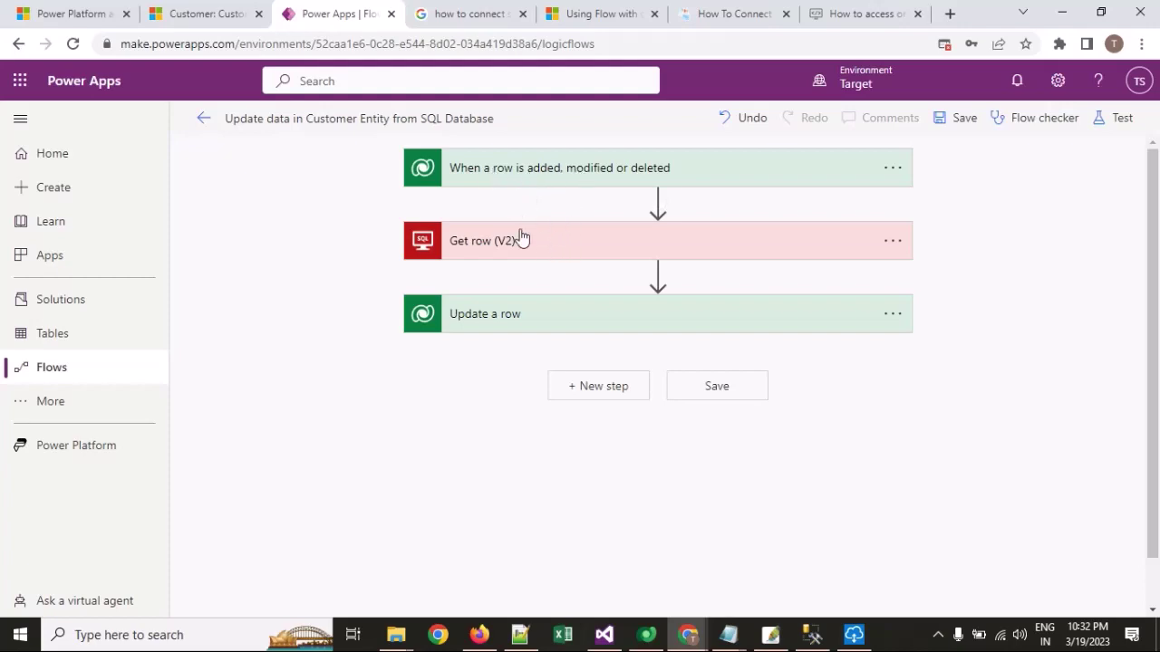
# Review the Get row (V2) and Update a row steps, then leave the designer for the Cloud flows list.
pyautogui.click(555, 259)
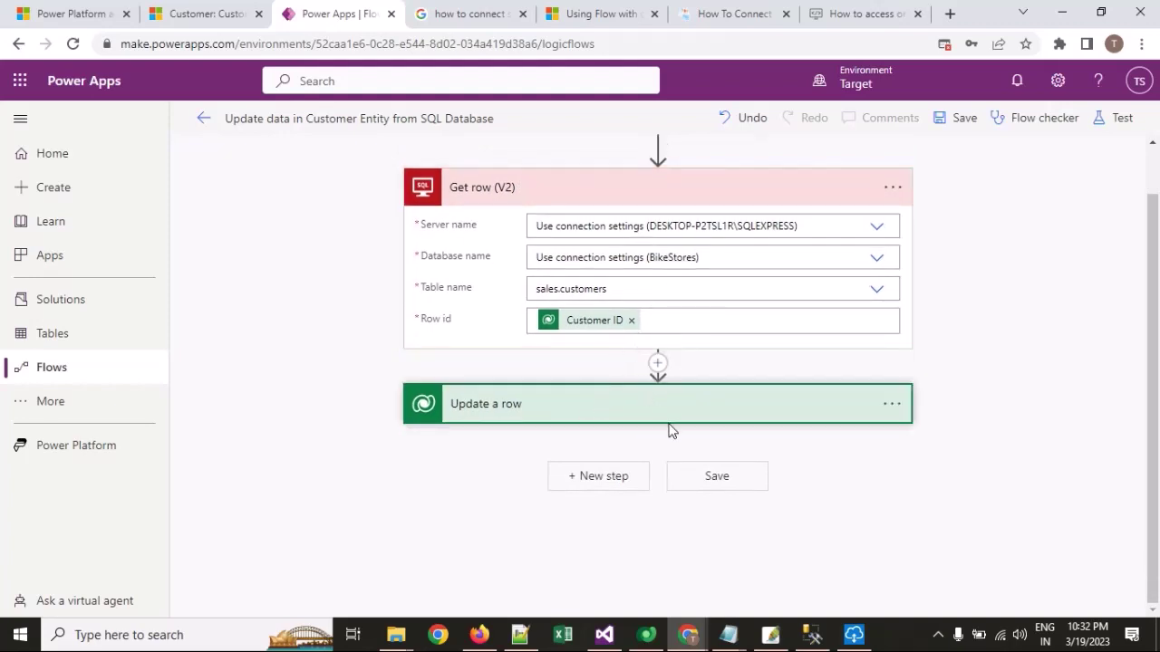
pyautogui.click(634, 415)
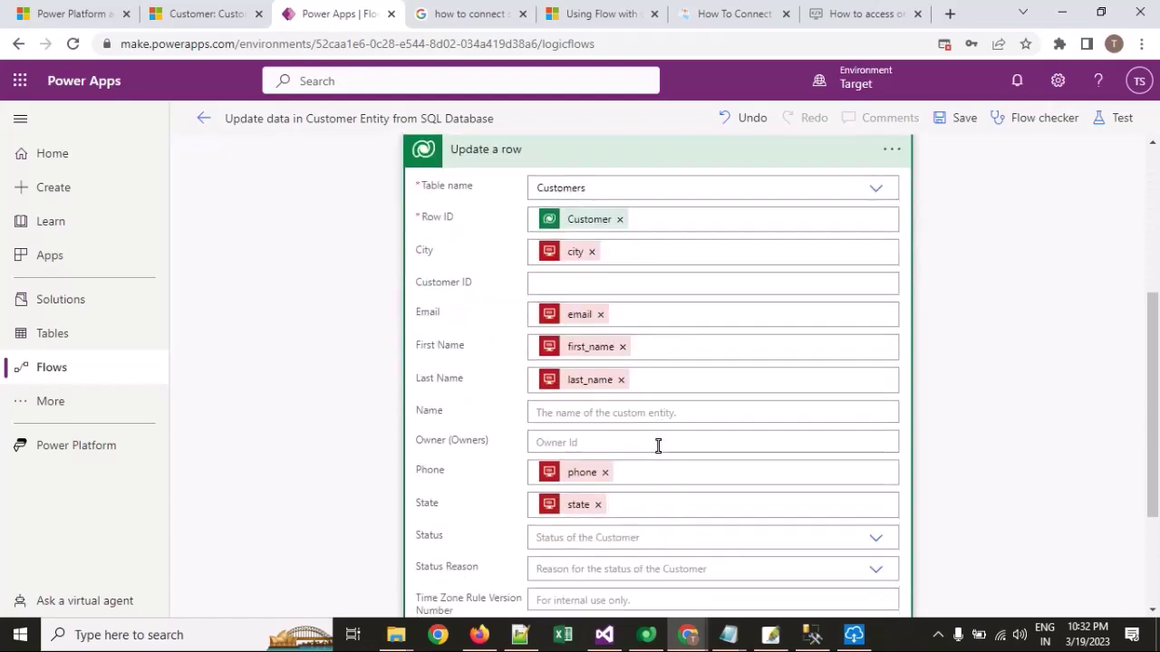
pyautogui.scroll(3, 655, 440)
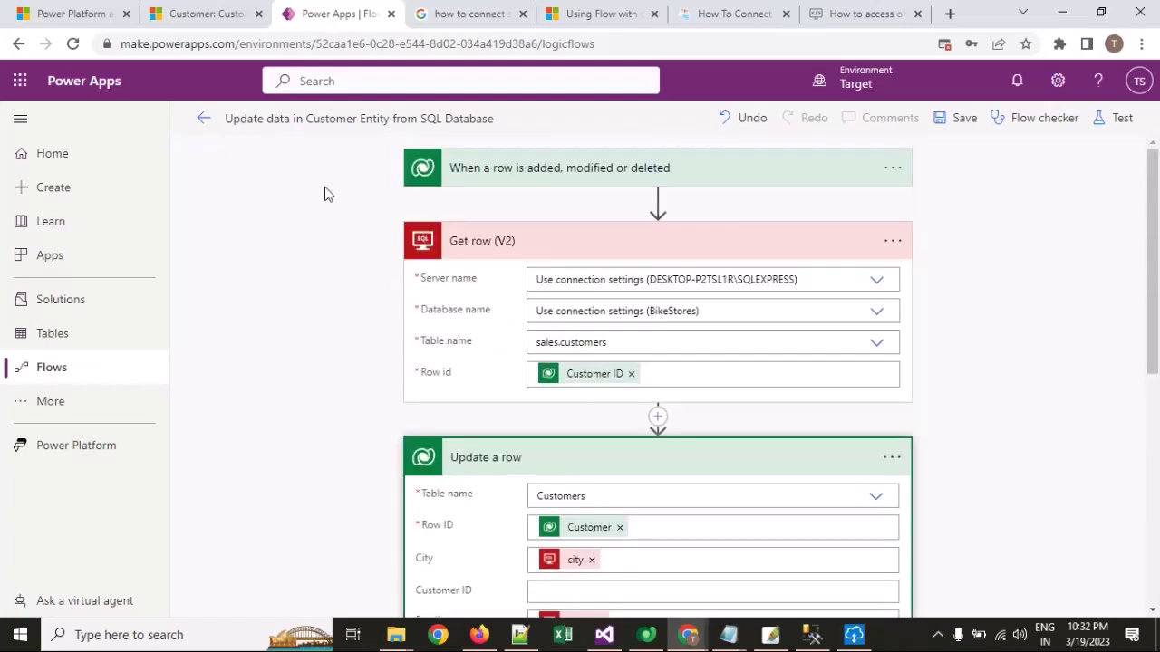
pyautogui.click(231, 13)
pyautogui.click(337, 14)
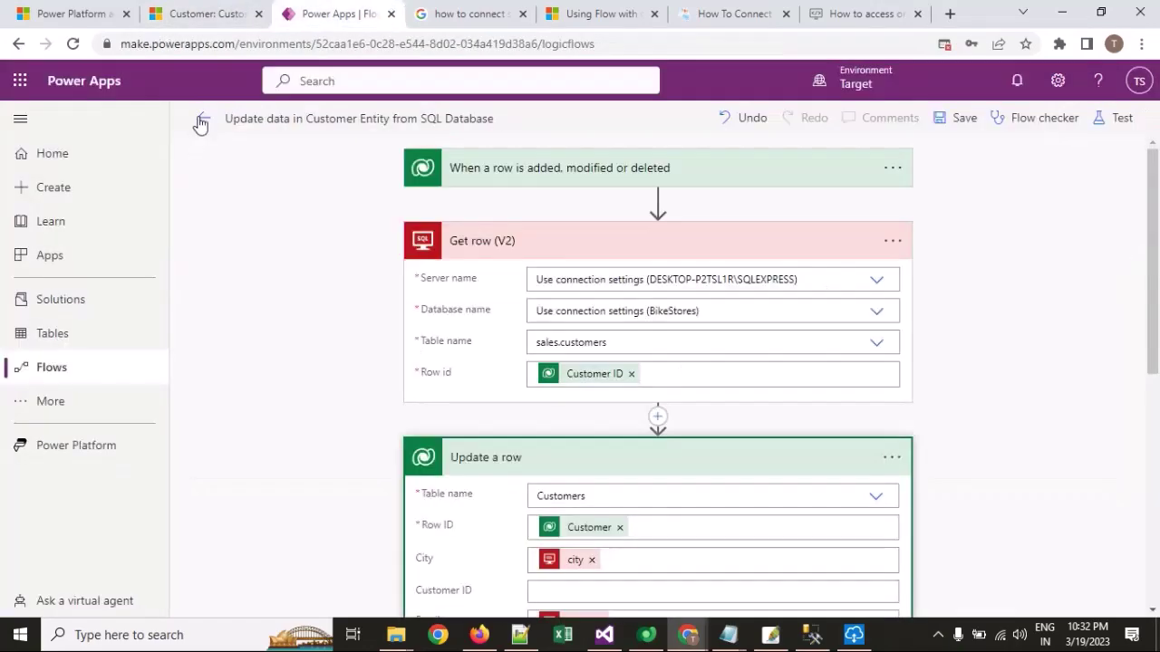
pyautogui.click(201, 124)
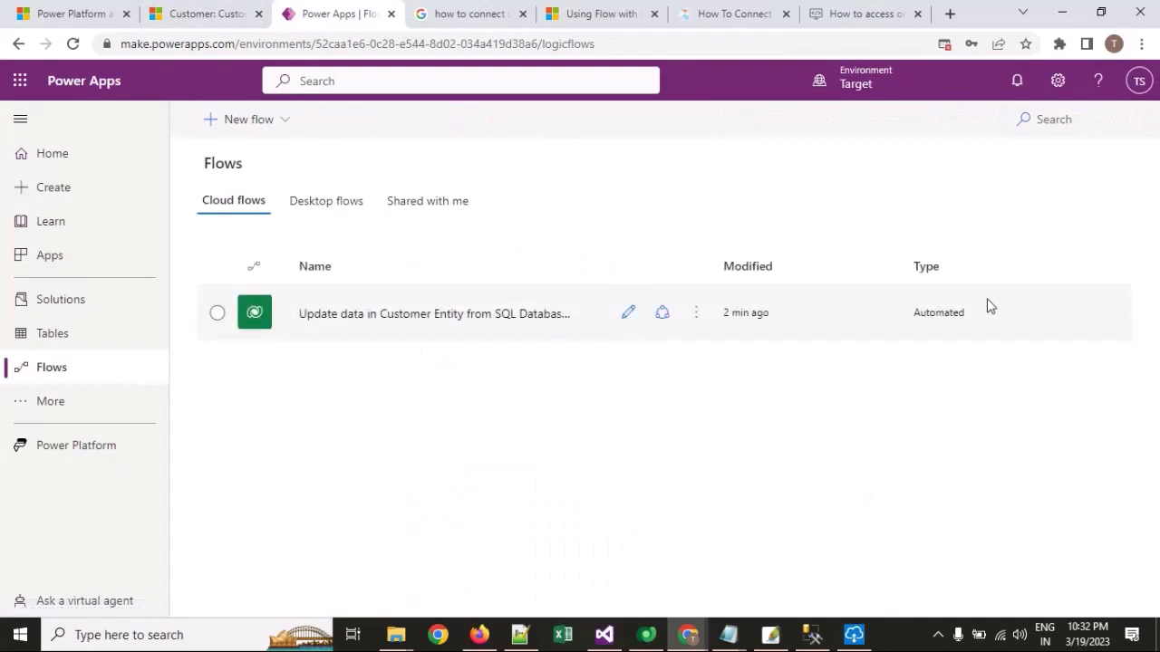
# In Dynamics 365, discard the unsaved new customer and start a fresh customer record.
pyautogui.click(231, 9)
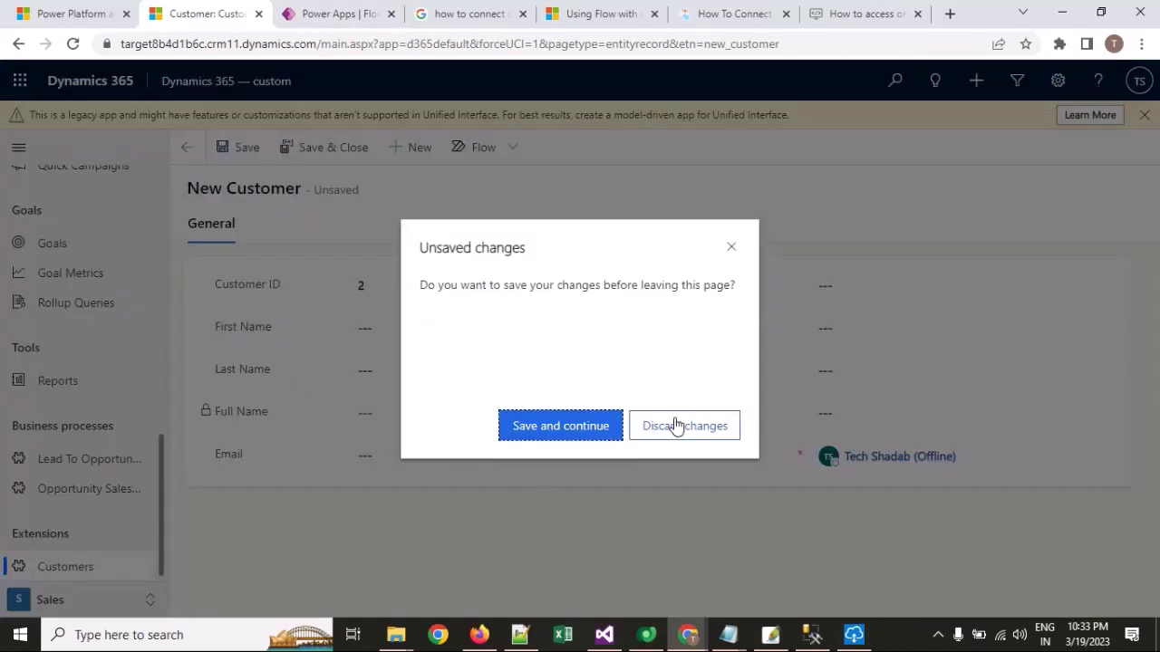
pyautogui.click(676, 422)
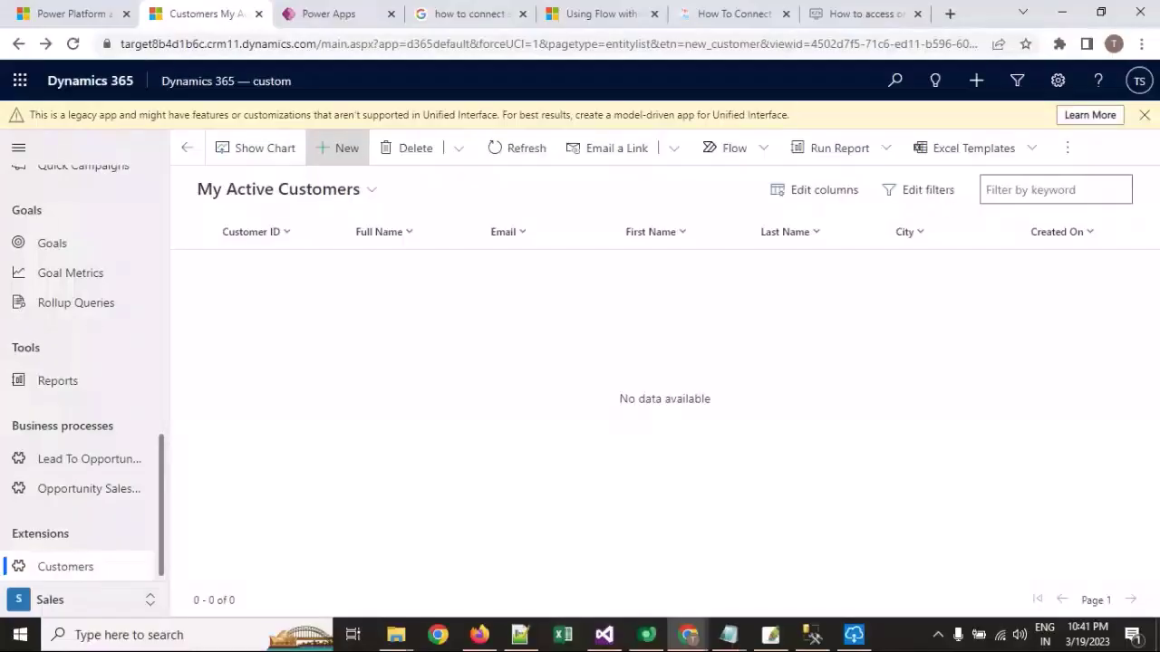
pyautogui.click(338, 148)
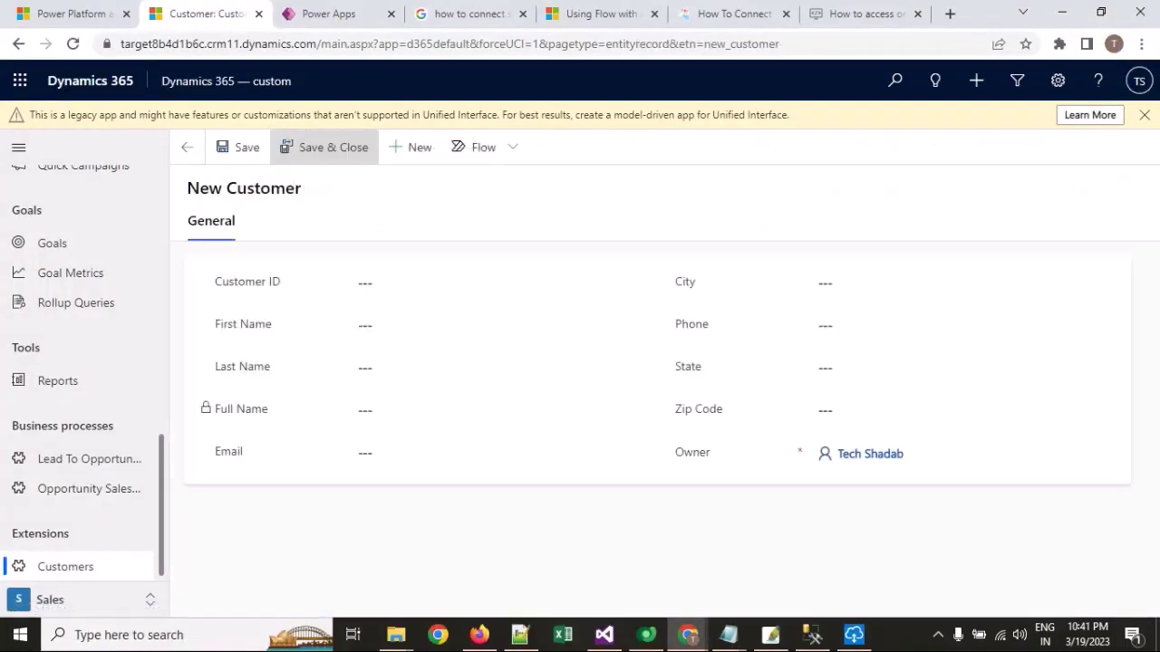
# Fill in the Customer ID, save the record, and open the Customer ID 2 record from the list.
pyautogui.click(494, 282)
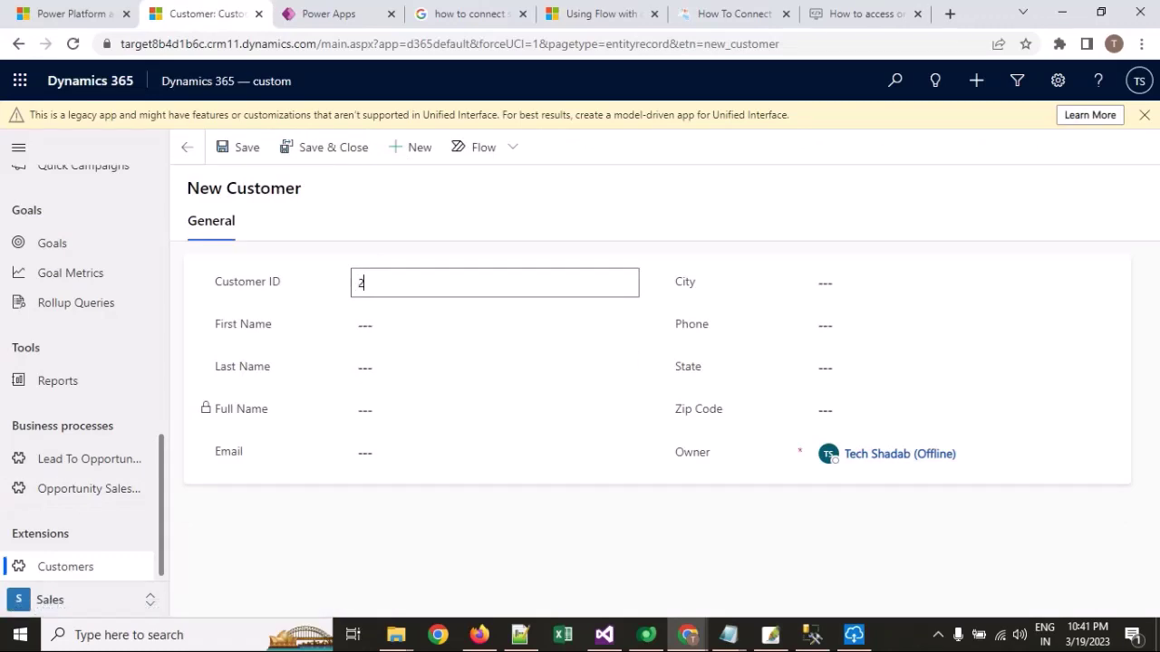
pyautogui.click(237, 146)
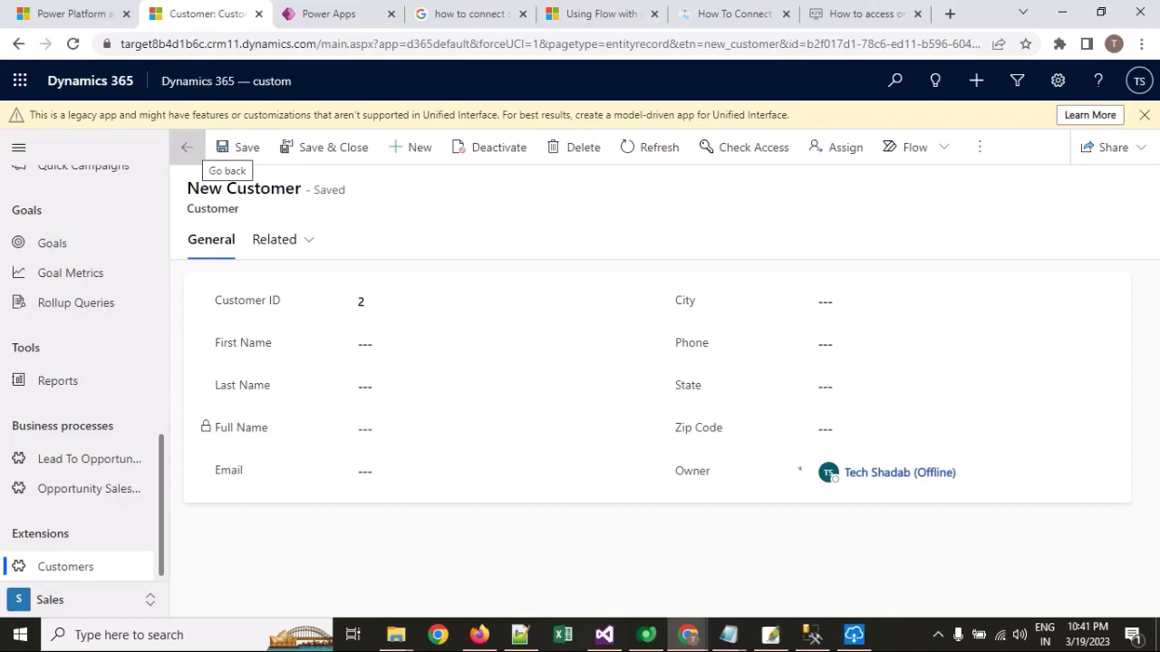
pyautogui.click(186, 147)
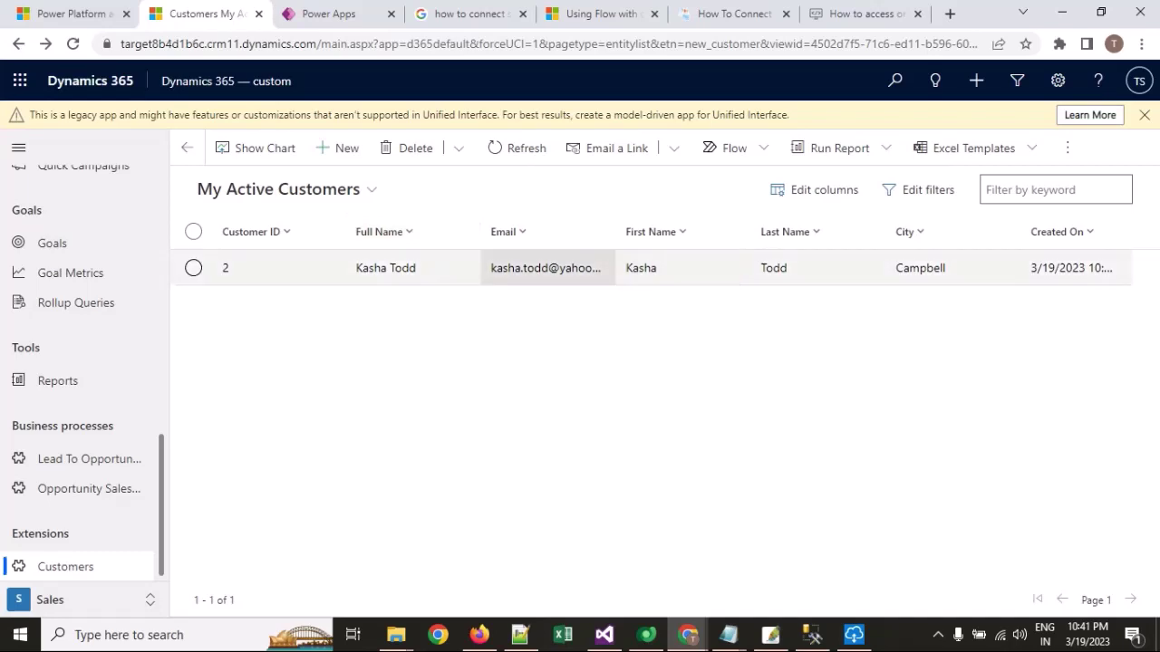
pyautogui.doubleClick(272, 267)
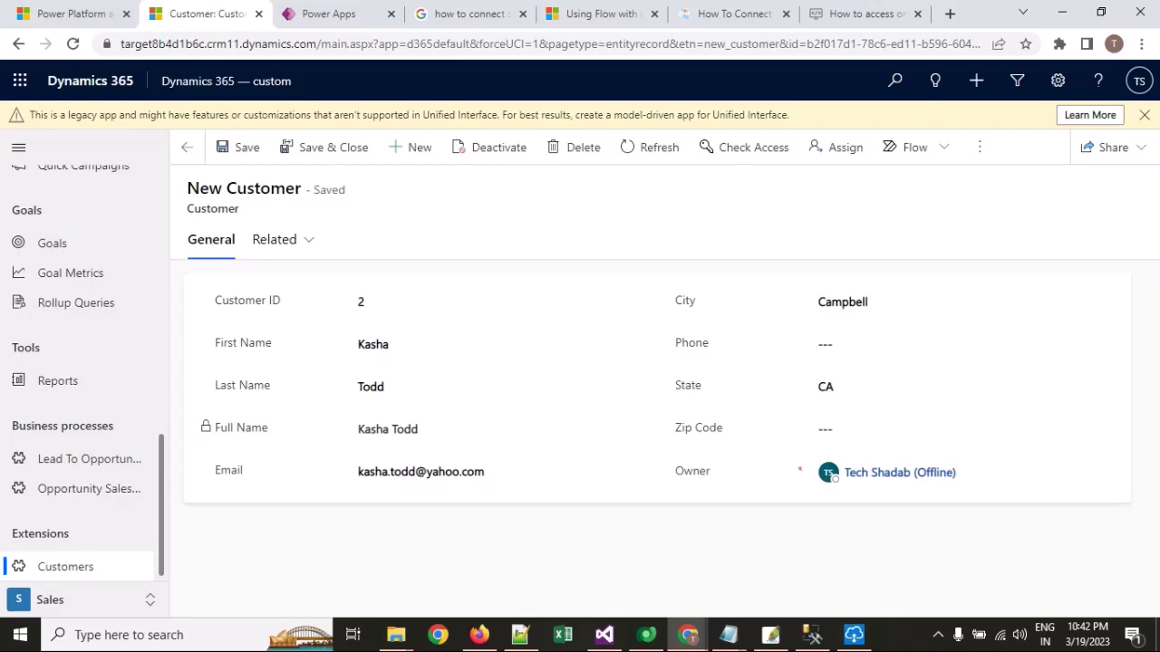
pyautogui.click(493, 301)
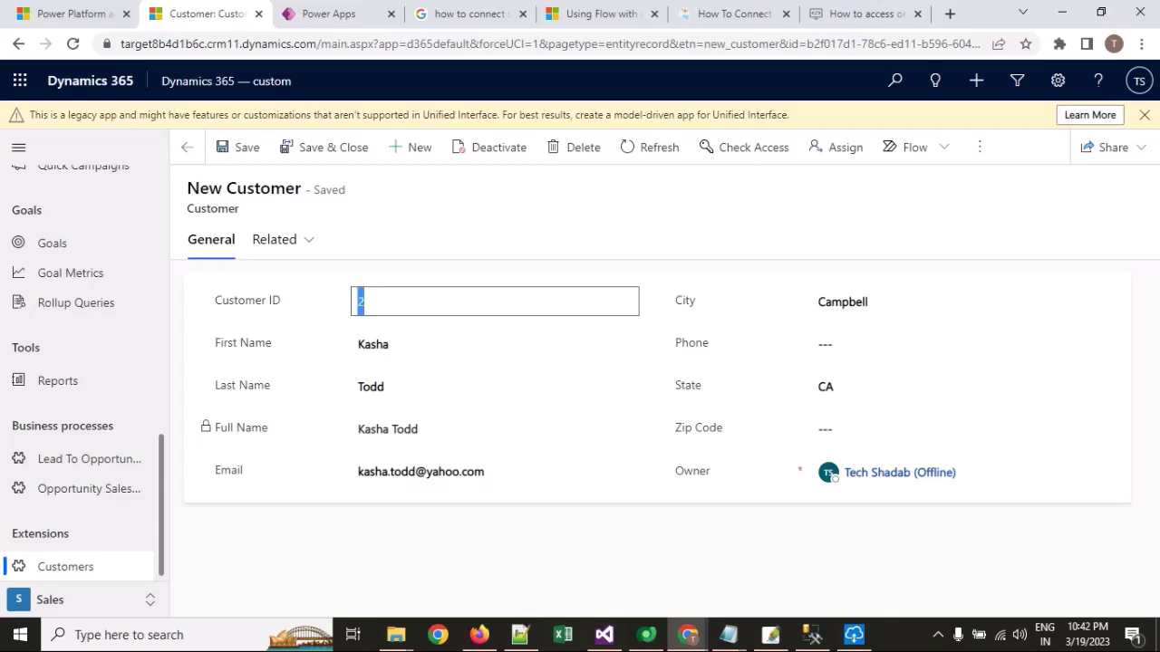
pyautogui.hotkey('alt', 'Tab')
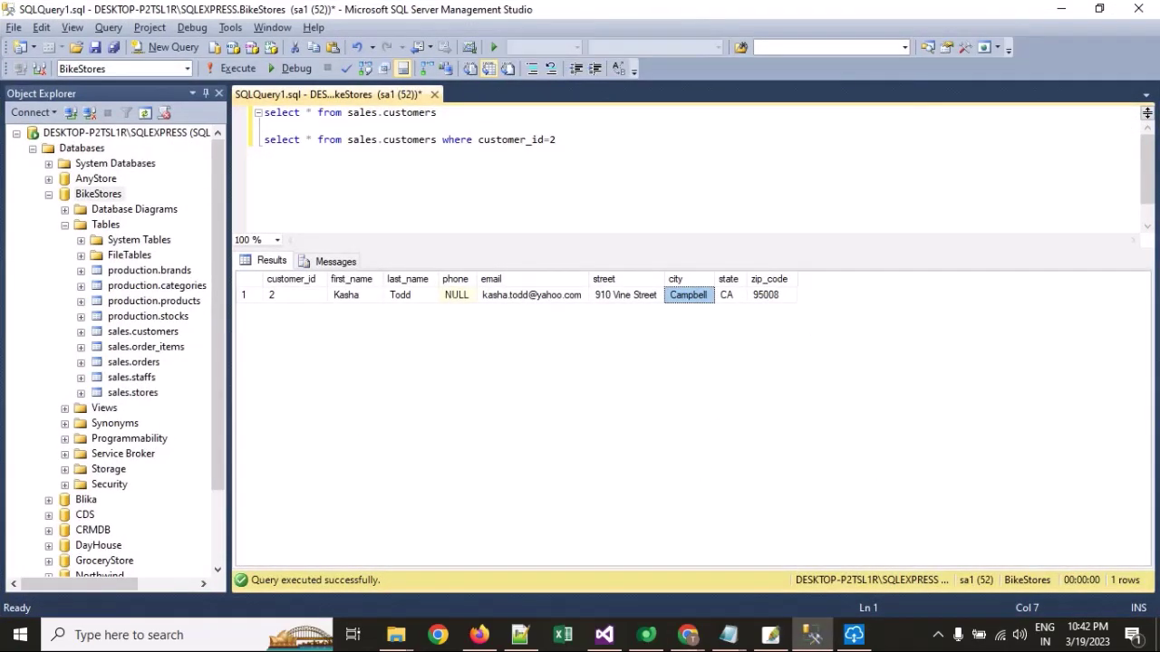
pyautogui.click(346, 294)
pyautogui.press('Right')
pyautogui.press('Right')
pyautogui.press('Right')
pyautogui.press('Right')
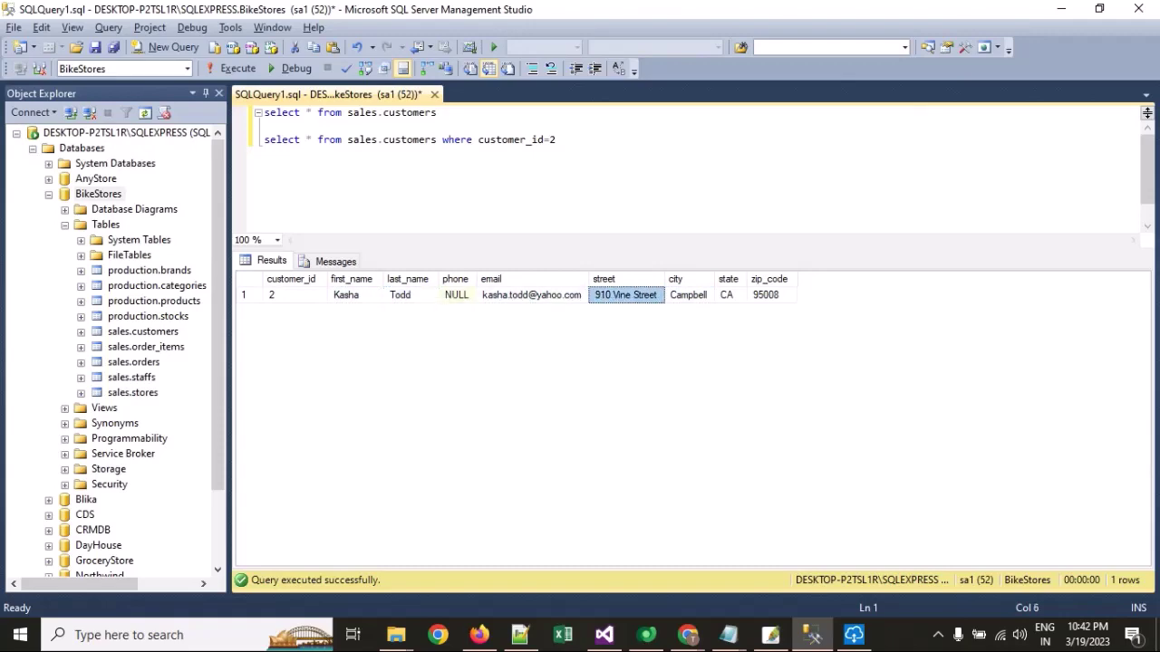
pyautogui.click(456, 295)
pyautogui.hotkey('alt', 'Tab')
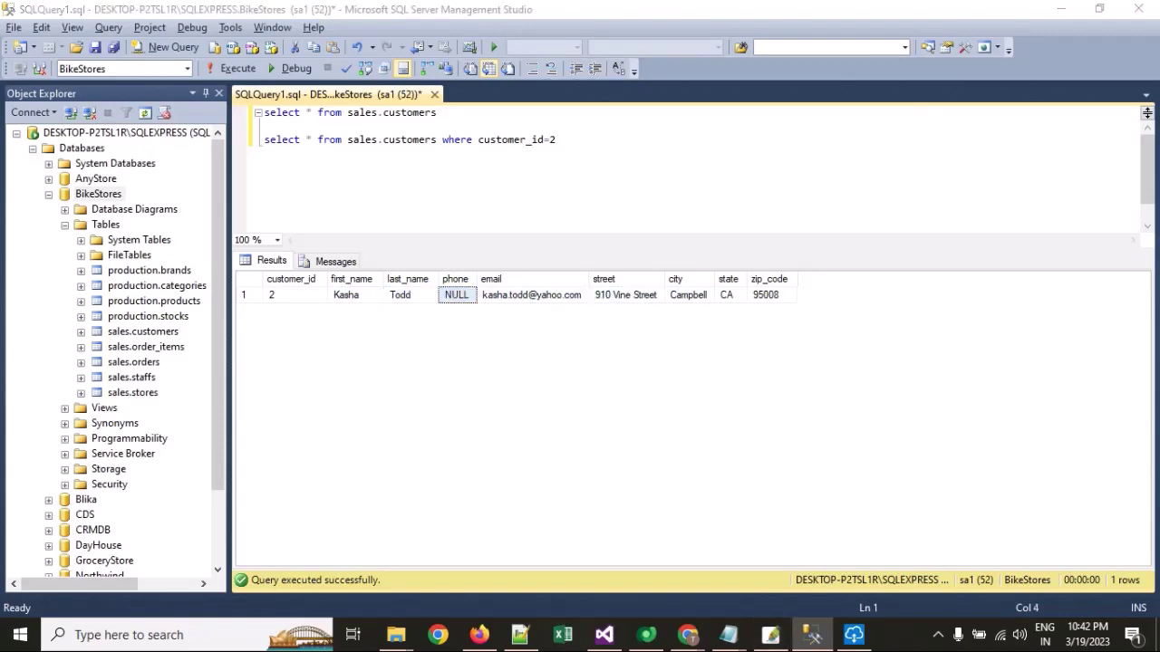
pyautogui.click(906, 344)
pyautogui.hotkey('alt', 'Tab')
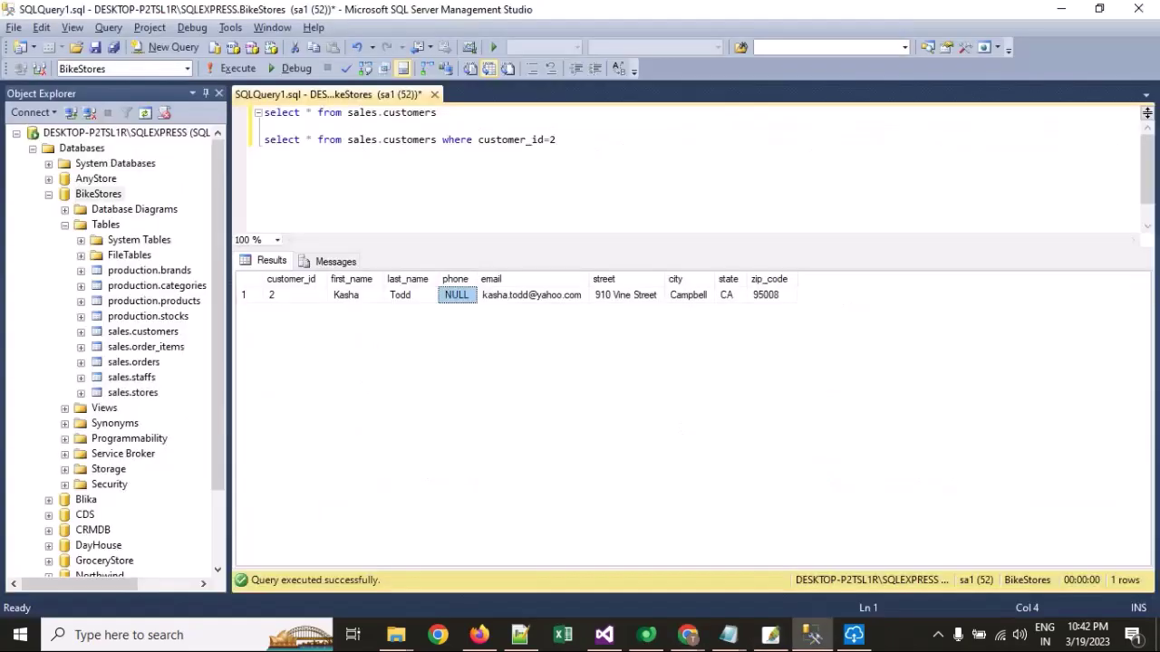
pyautogui.click(726, 295)
pyautogui.hotkey('alt', 'Tab')
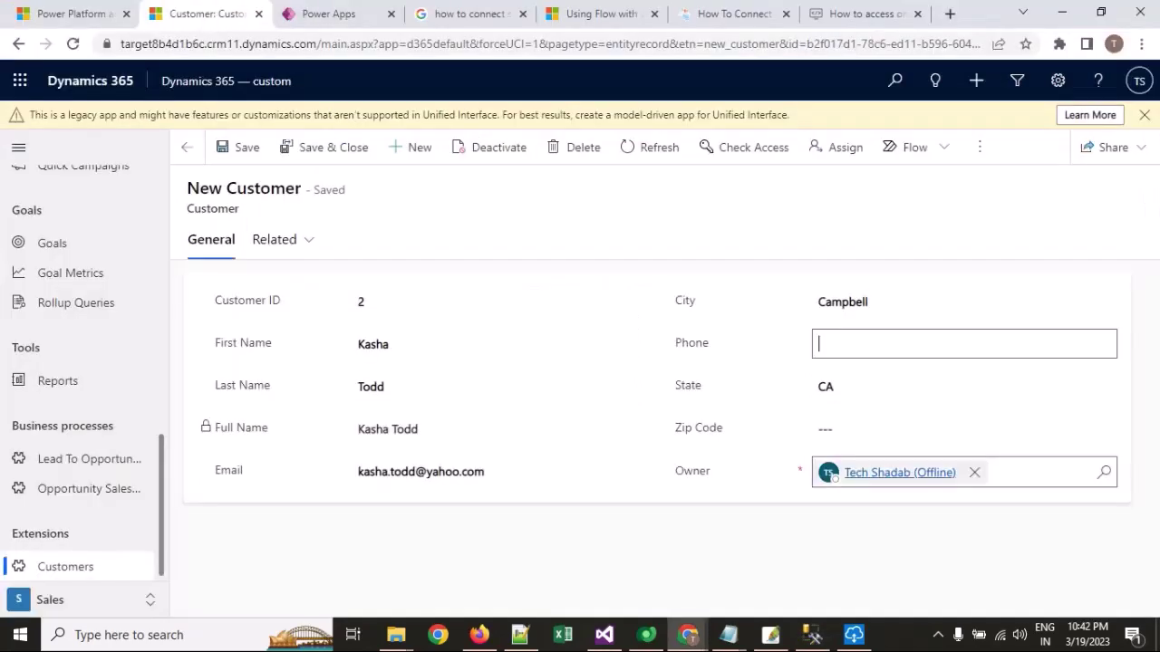
pyautogui.hotkey('alt', 'Tab')
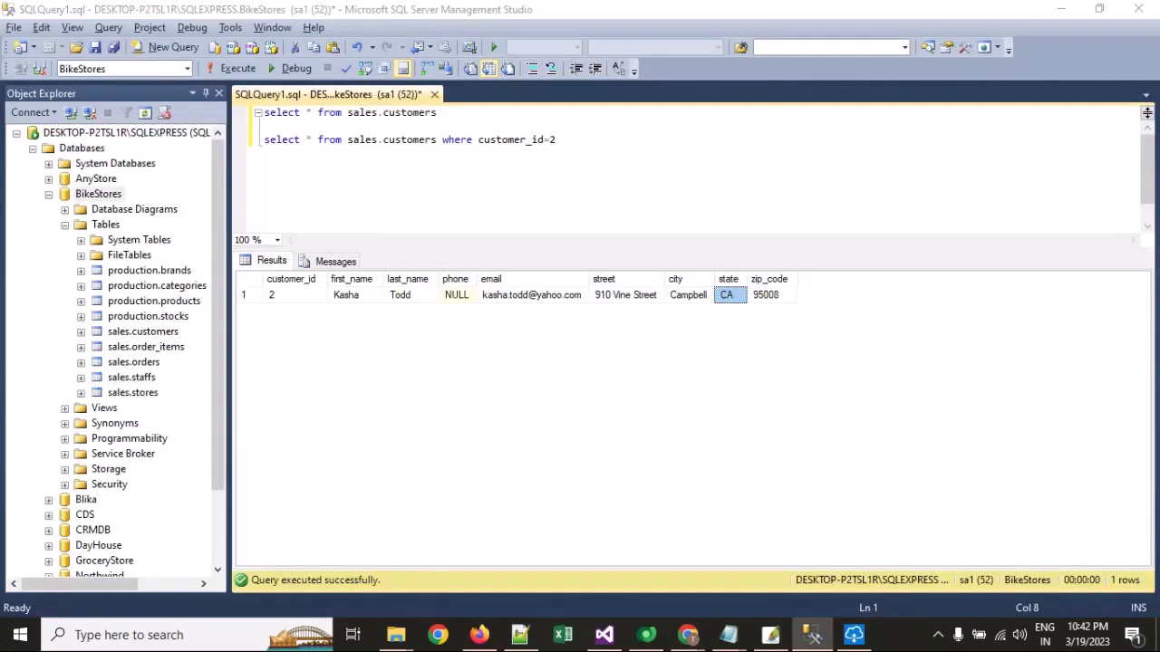
pyautogui.hotkey('alt', 'Tab')
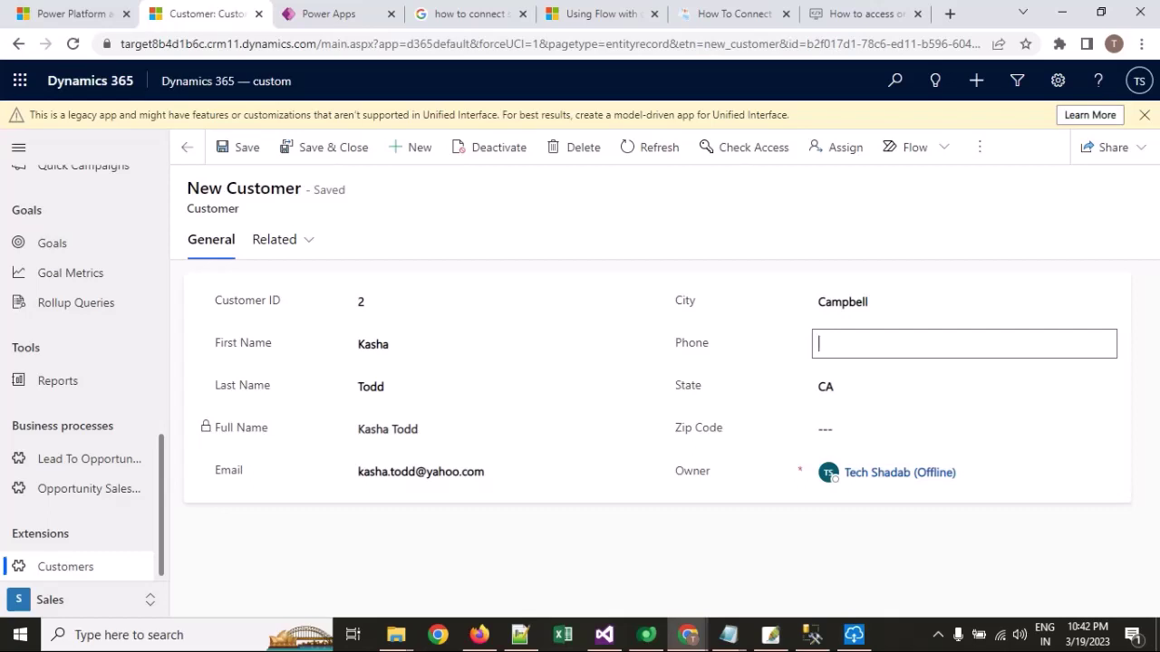
# Open the Update data in Customer Entity from SQL Database flow in edit mode, then return to the Dynamics record.
pyautogui.click(326, 14)
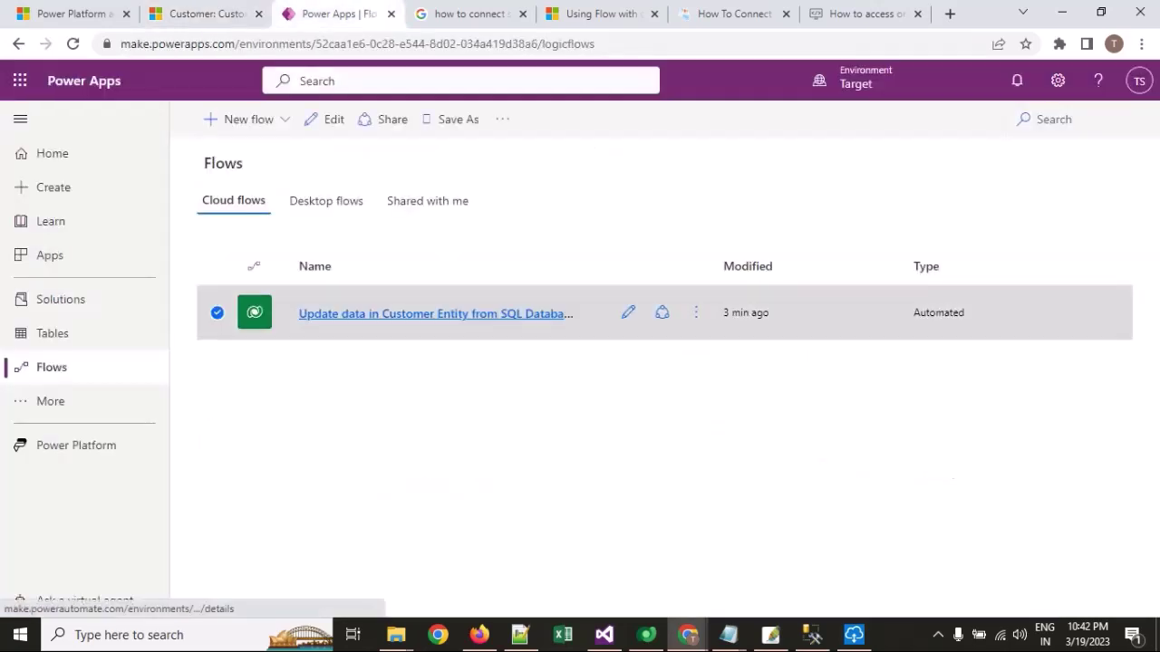
pyautogui.click(434, 314)
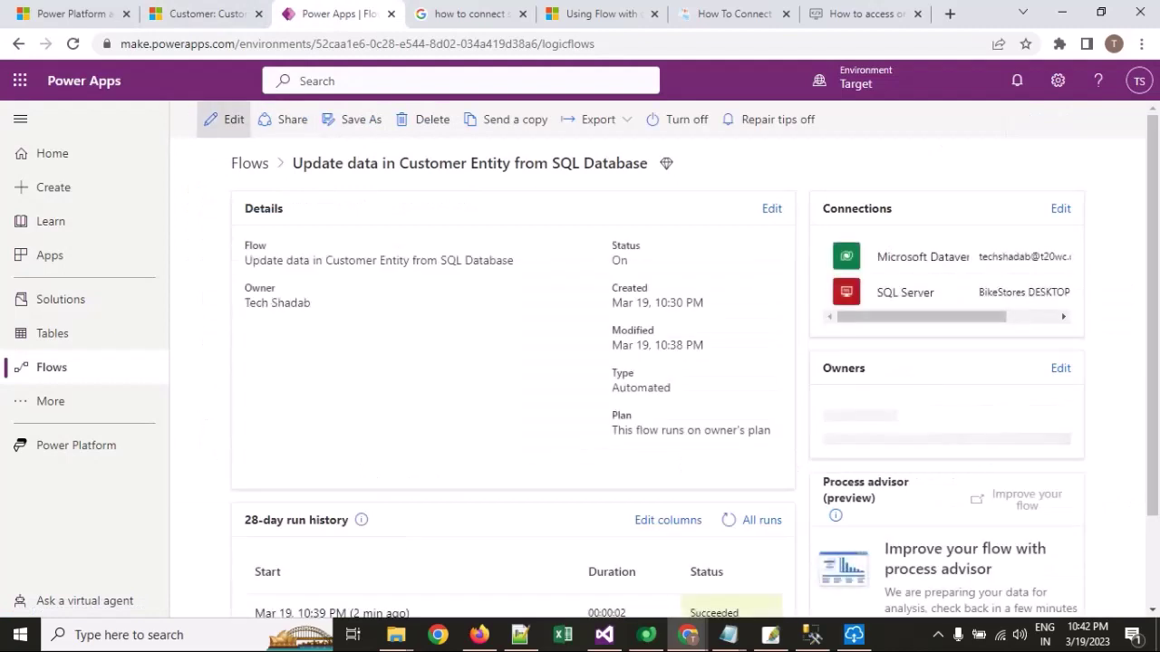
pyautogui.click(225, 119)
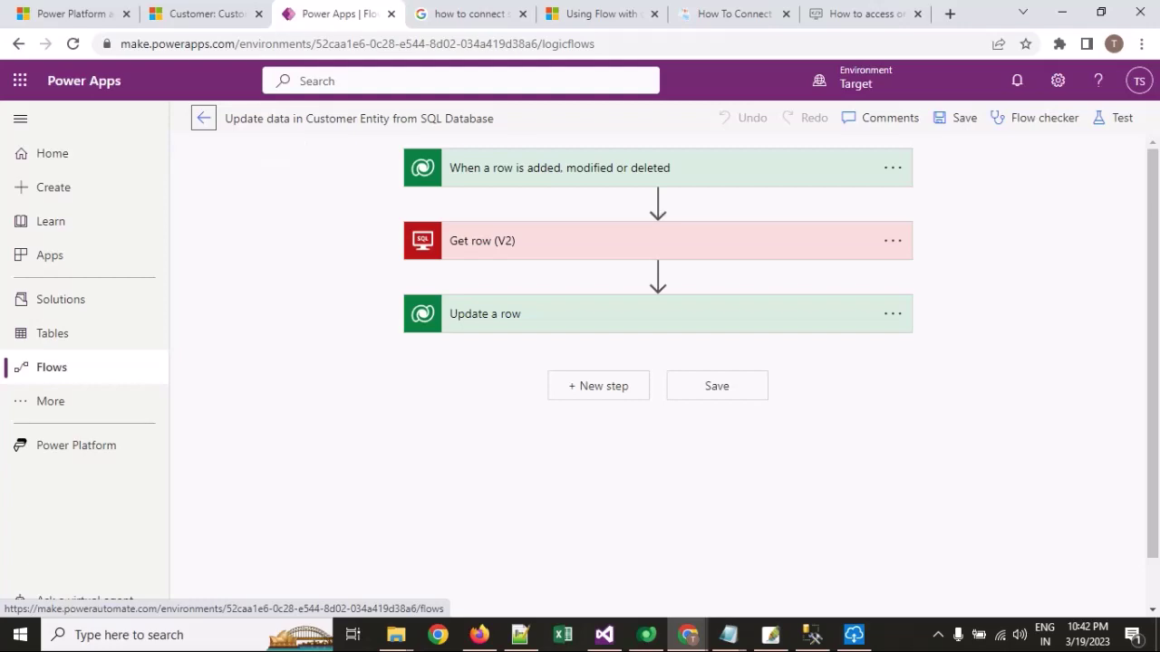
pyautogui.click(204, 14)
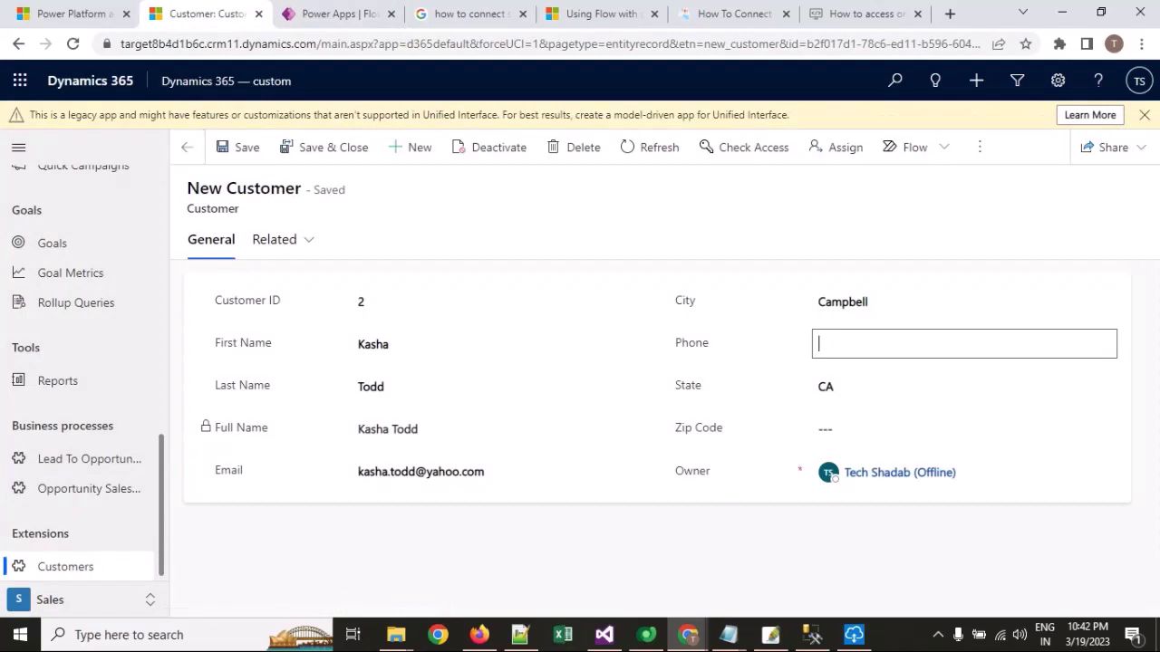
# Create and save a new Dynamics 365 customer with Customer ID 5.
pyautogui.click(412, 146)
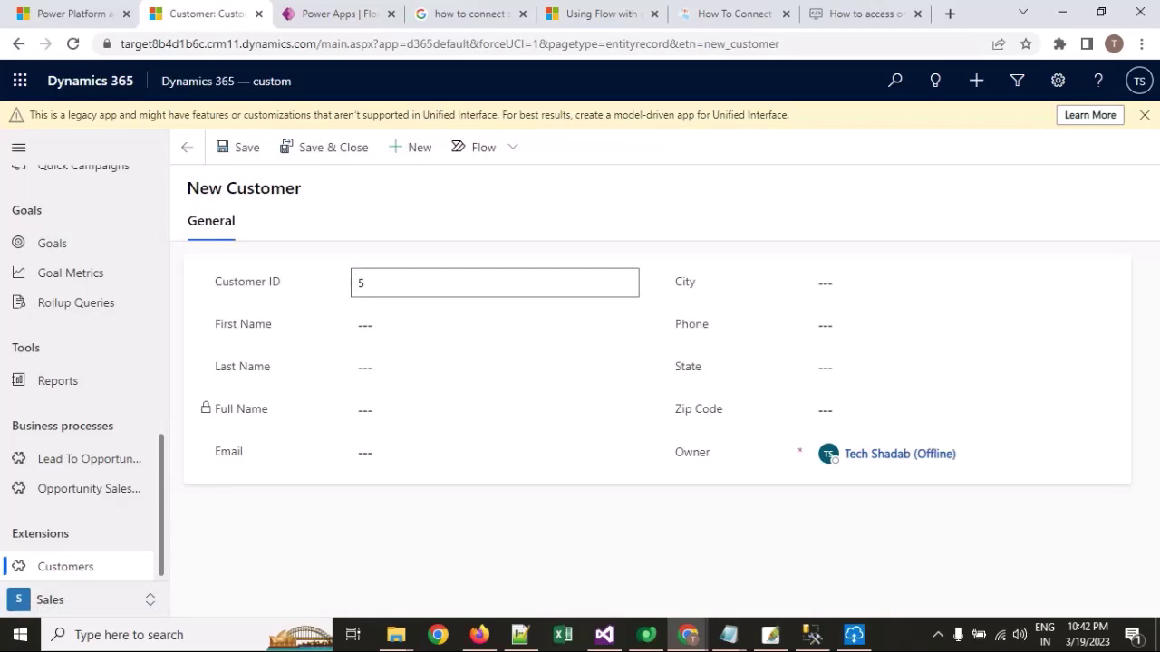
pyautogui.press('Tab')
pyautogui.hotkey('ctrl', 's')
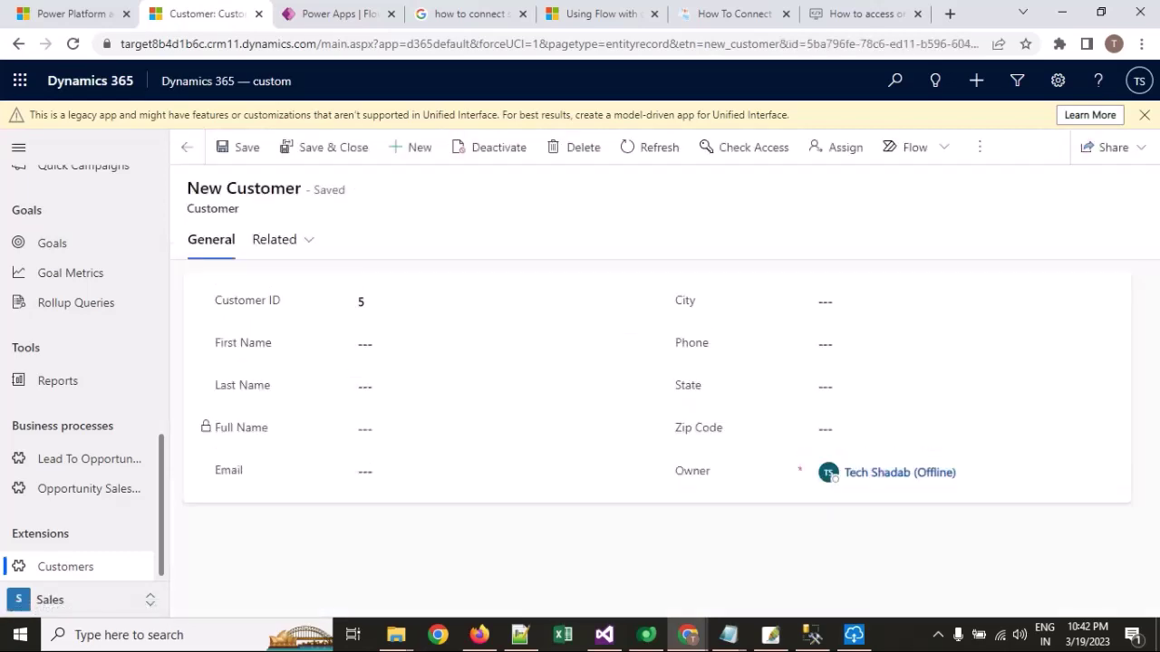
# Run the query listing all customers in the SQL query window.
pyautogui.hotkey('alt', 'Tab')
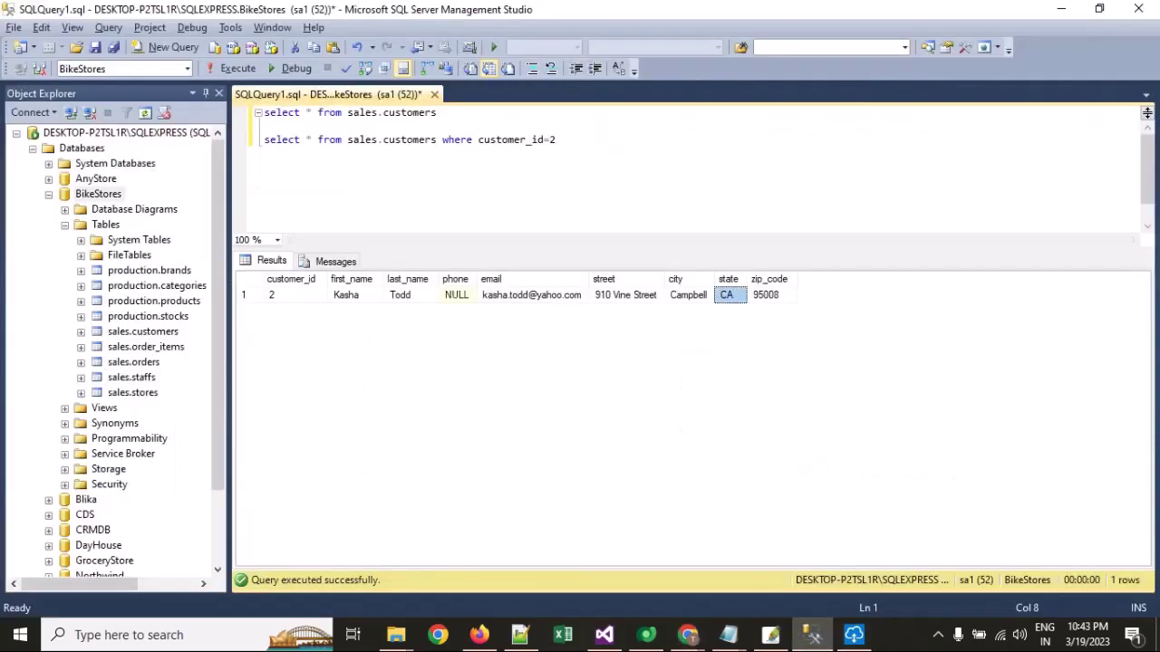
pyautogui.press('End')
pyautogui.hotkey('shift', 'Home')
pyautogui.press('F5')
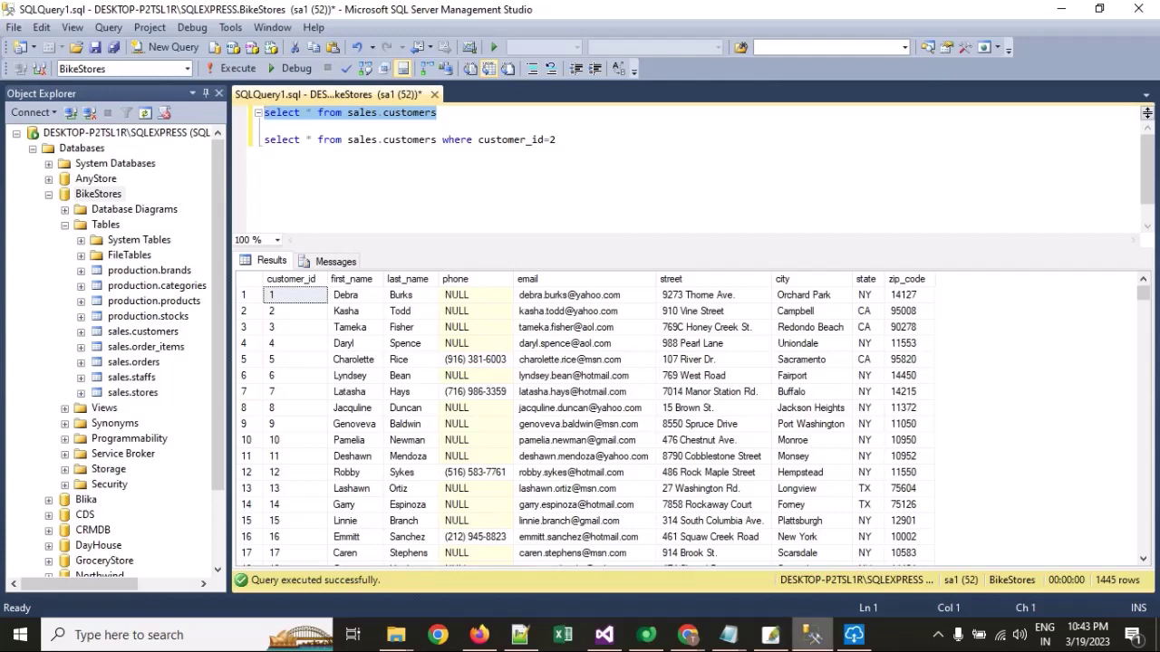
# Return from the customer record to the list of active customers.
pyautogui.click(688, 634)
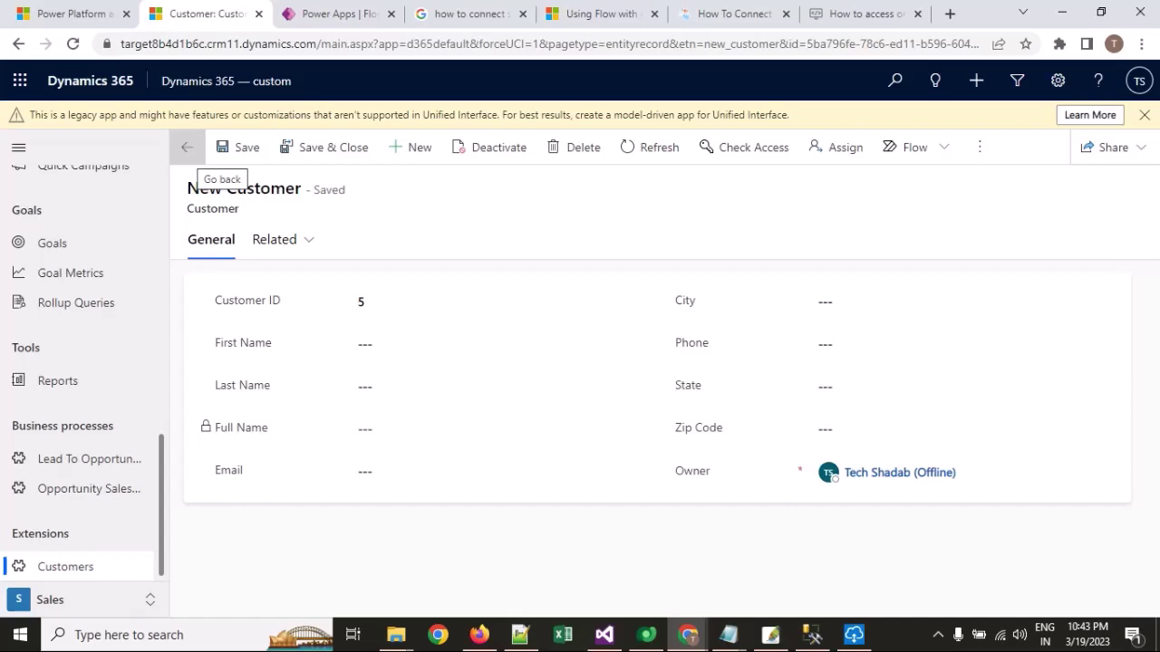
pyautogui.click(187, 147)
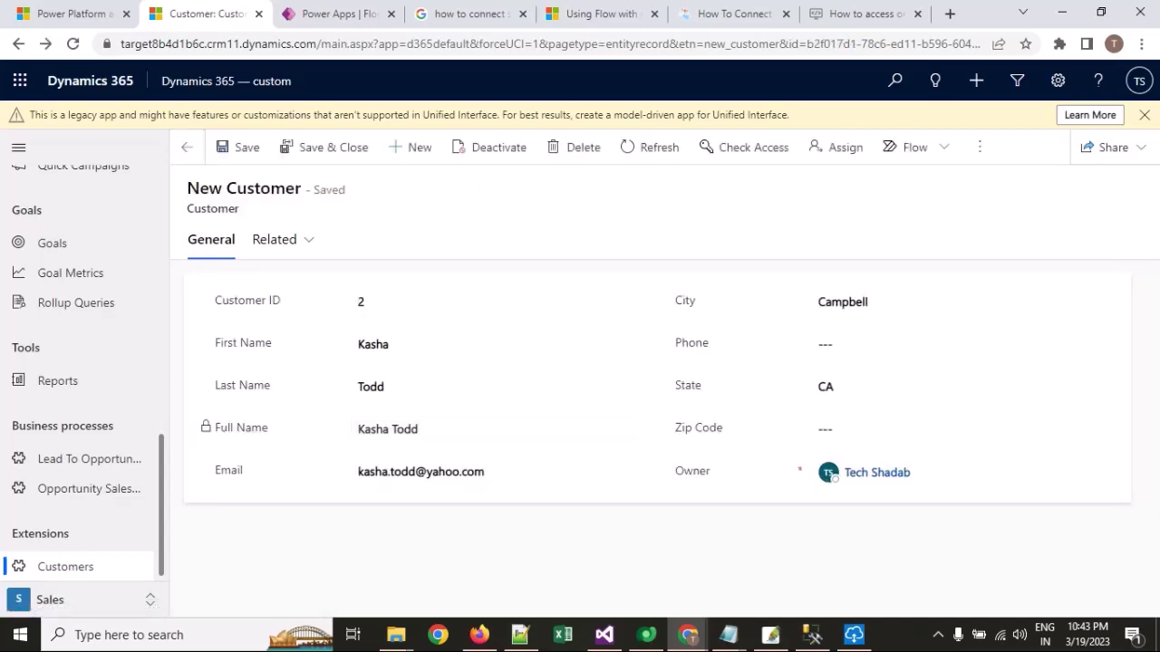
pyautogui.click(187, 147)
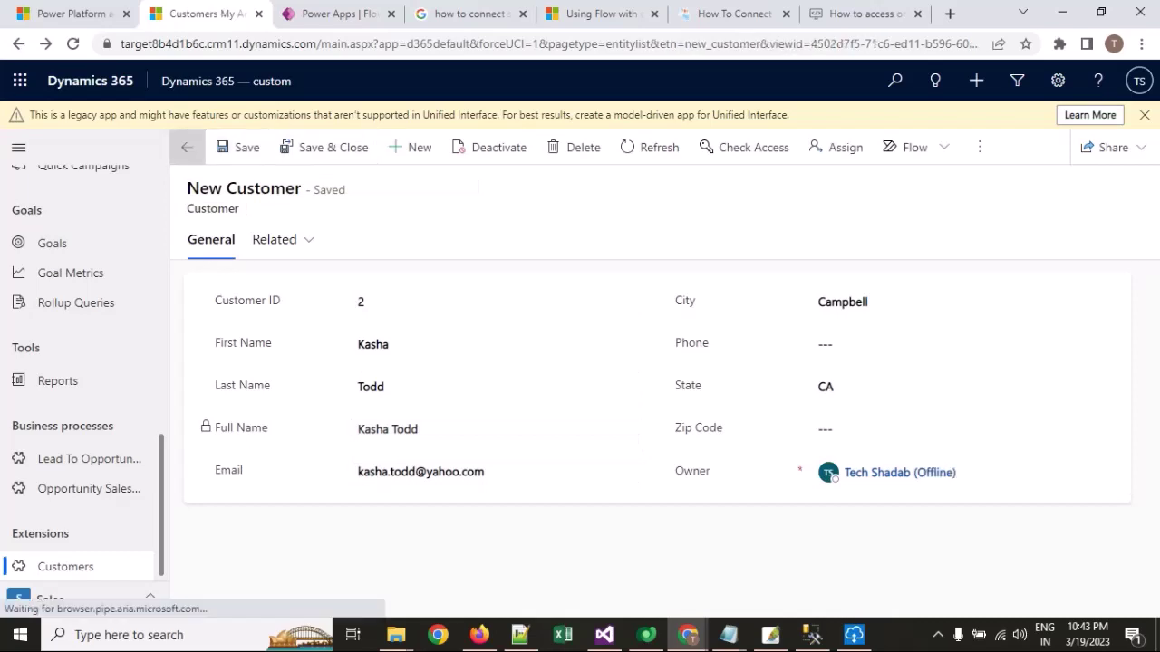